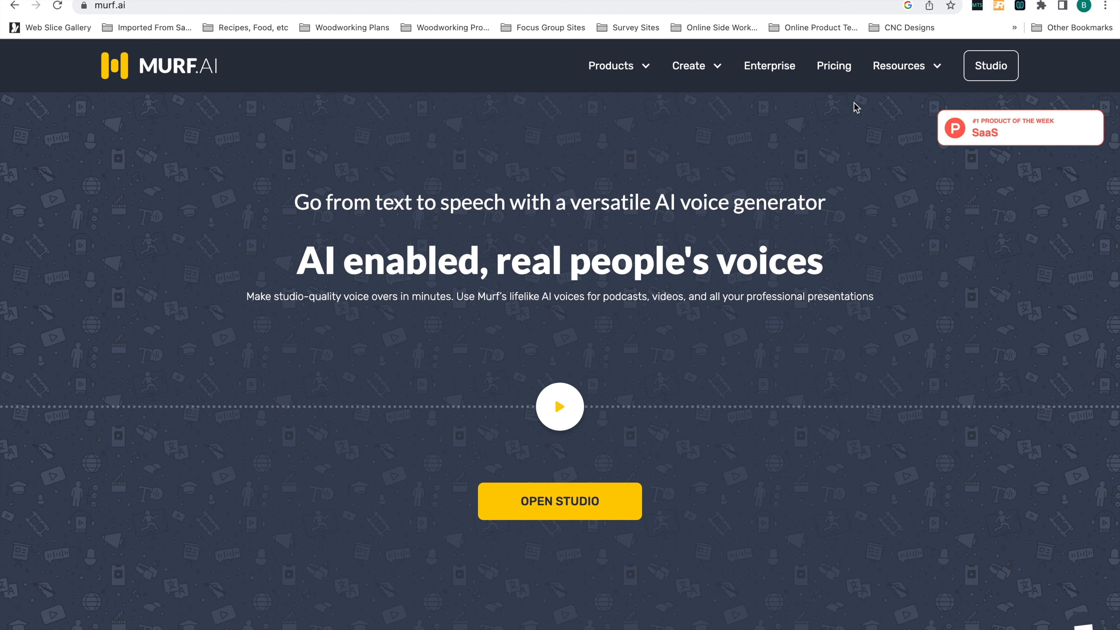
# Open the pricing page and compare the plans' monthly and yearly prices, ending on monthly billing.
pyautogui.click(839, 76)
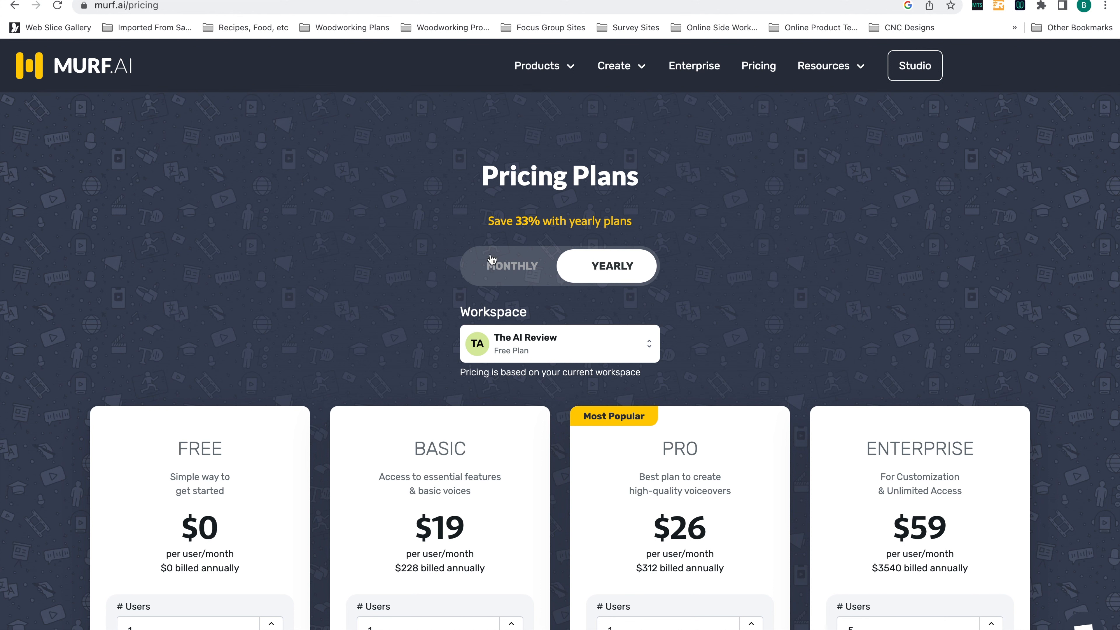
pyautogui.click(520, 261)
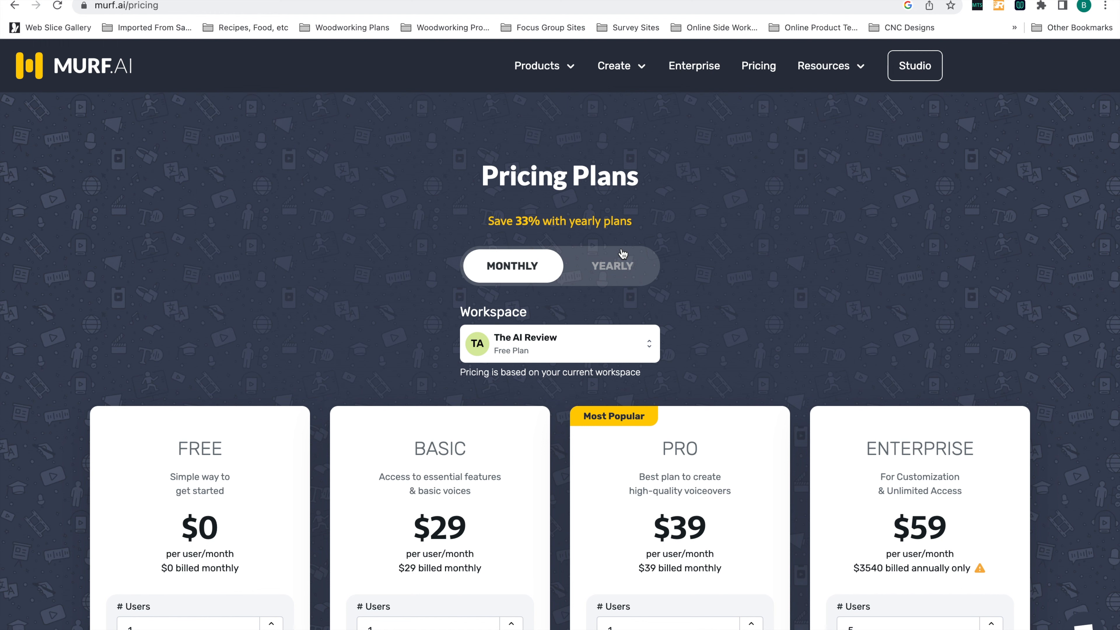
pyautogui.click(609, 270)
pyautogui.click(522, 271)
pyautogui.scroll(-5, 1014, 292)
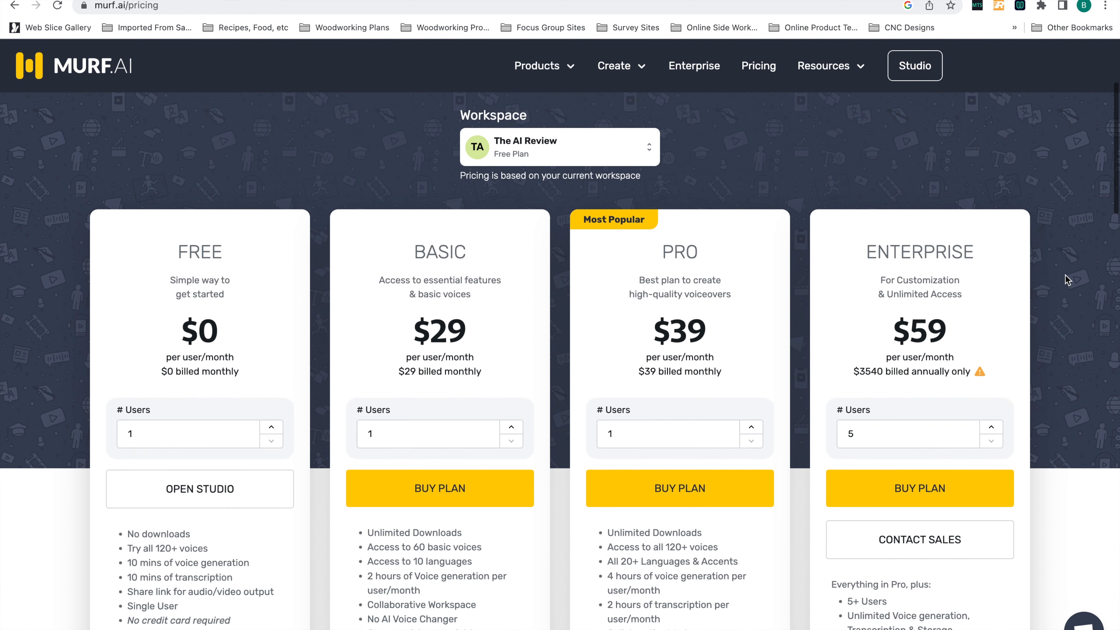
pyautogui.scroll(1, 1066, 275)
pyautogui.click(606, 115)
pyautogui.click(512, 111)
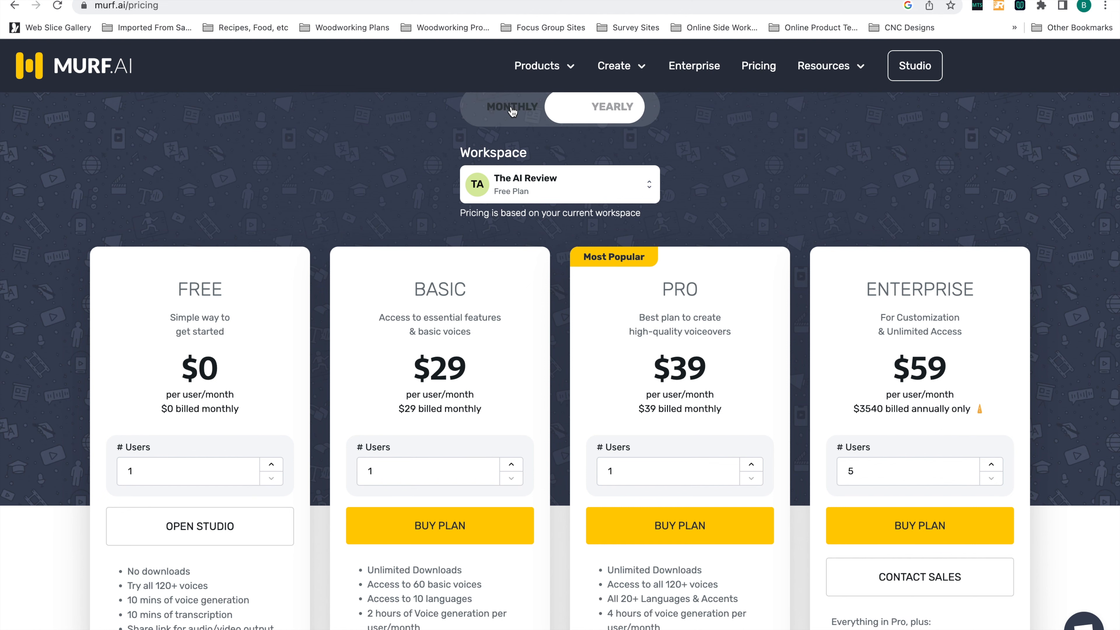
pyautogui.scroll(-3, 1060, 258)
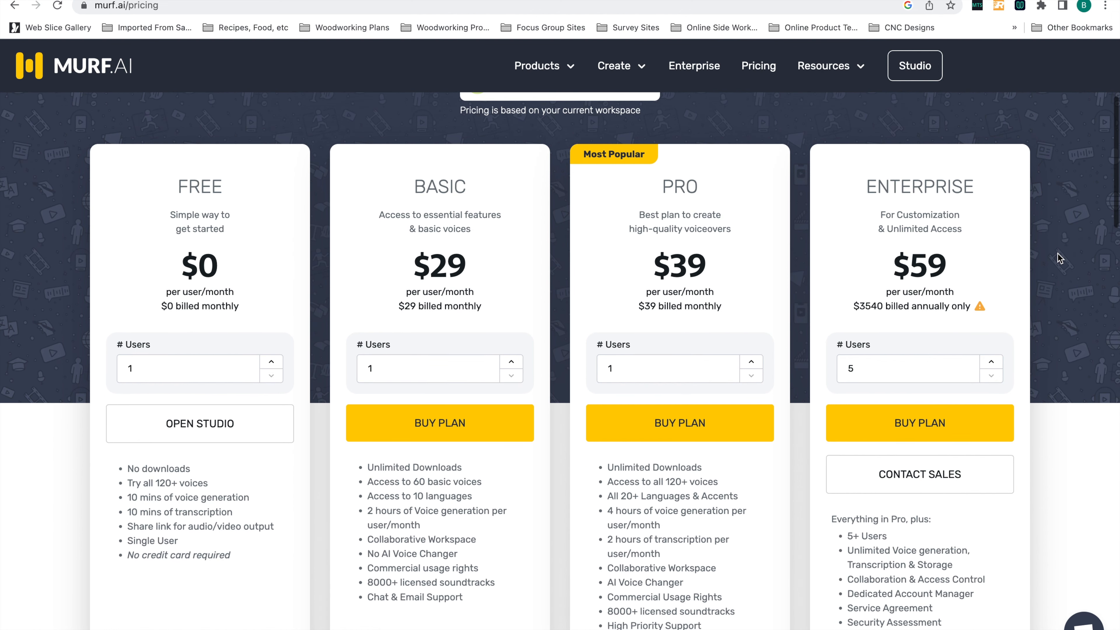
# Examine what the Free and Basic plans include under monthly billing, highlighting the Free plan's download restriction.
pyautogui.scroll(-1, 1059, 258)
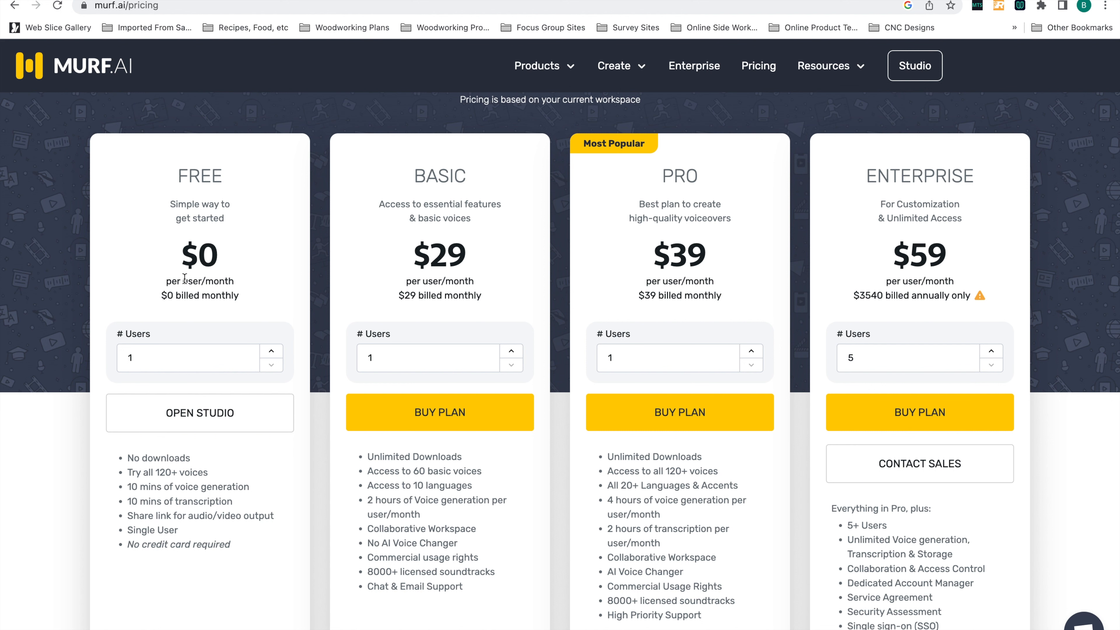
pyautogui.moveTo(125, 457); pyautogui.dragTo(196, 458)
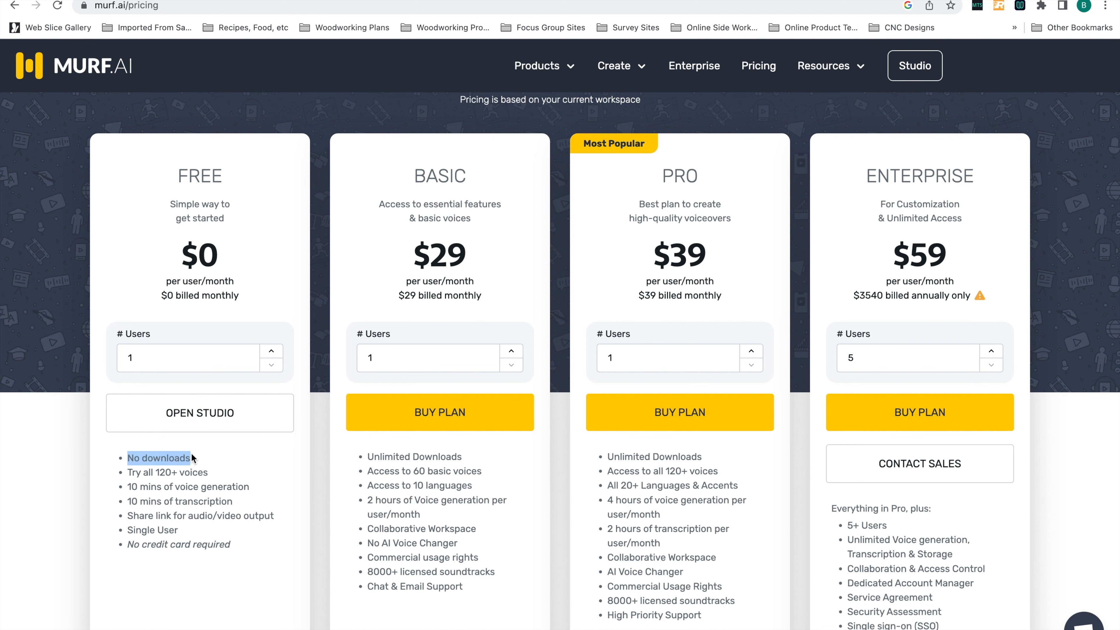
pyautogui.click(291, 457)
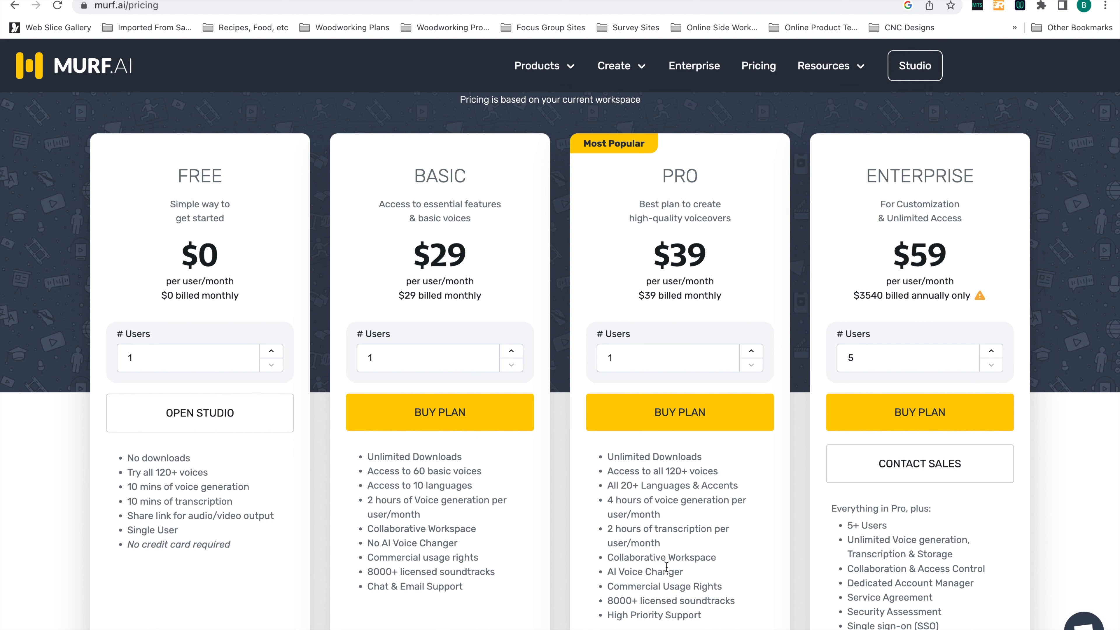
pyautogui.moveTo(478, 558)
pyautogui.mouseDown()
pyautogui.moveTo(439, 556)
pyautogui.moveTo(458, 556)
pyautogui.mouseUp()
pyautogui.click(459, 556)
# Show the yearly pricing and check the Basic plan's annually billed amount.
pyautogui.scroll(4, 682, 264)
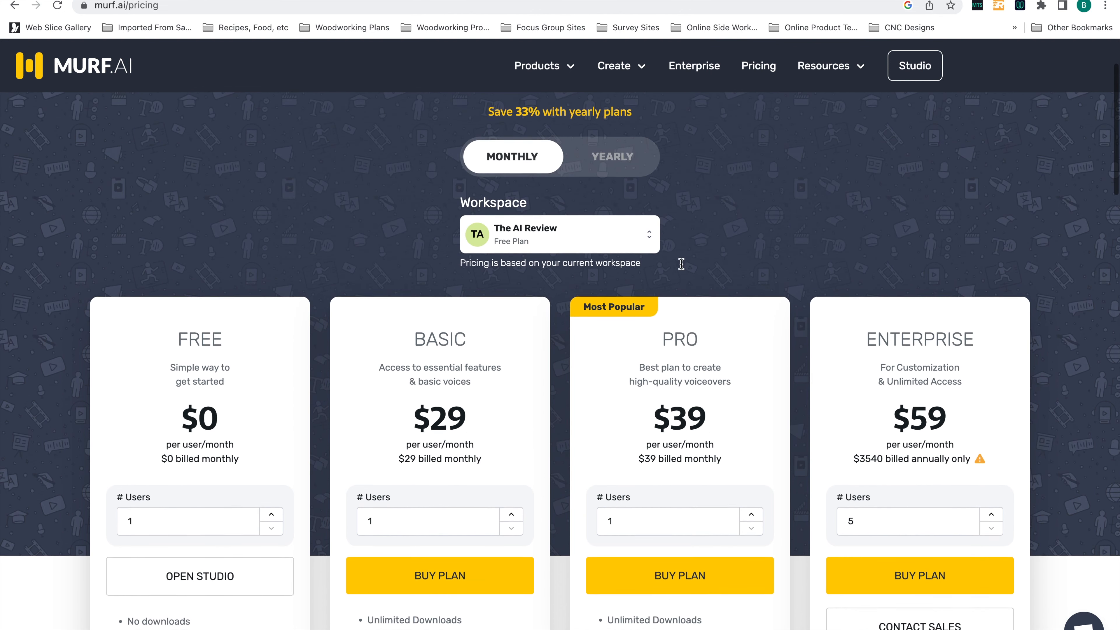
pyautogui.click(612, 156)
pyautogui.scroll(-3, 573, 351)
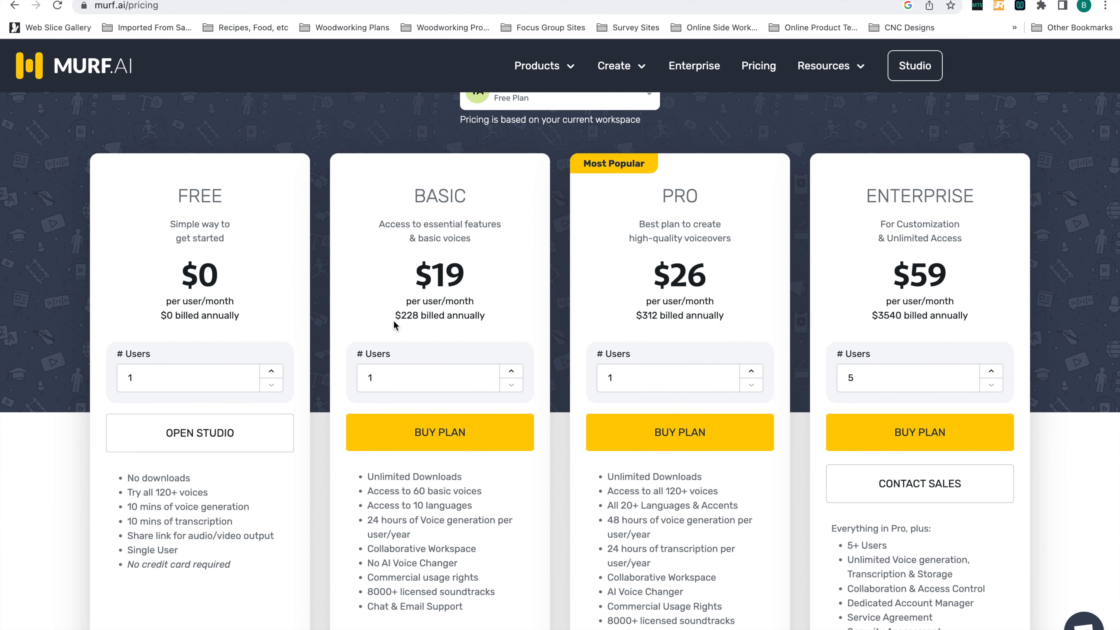
pyautogui.moveTo(406, 315); pyautogui.dragTo(459, 316)
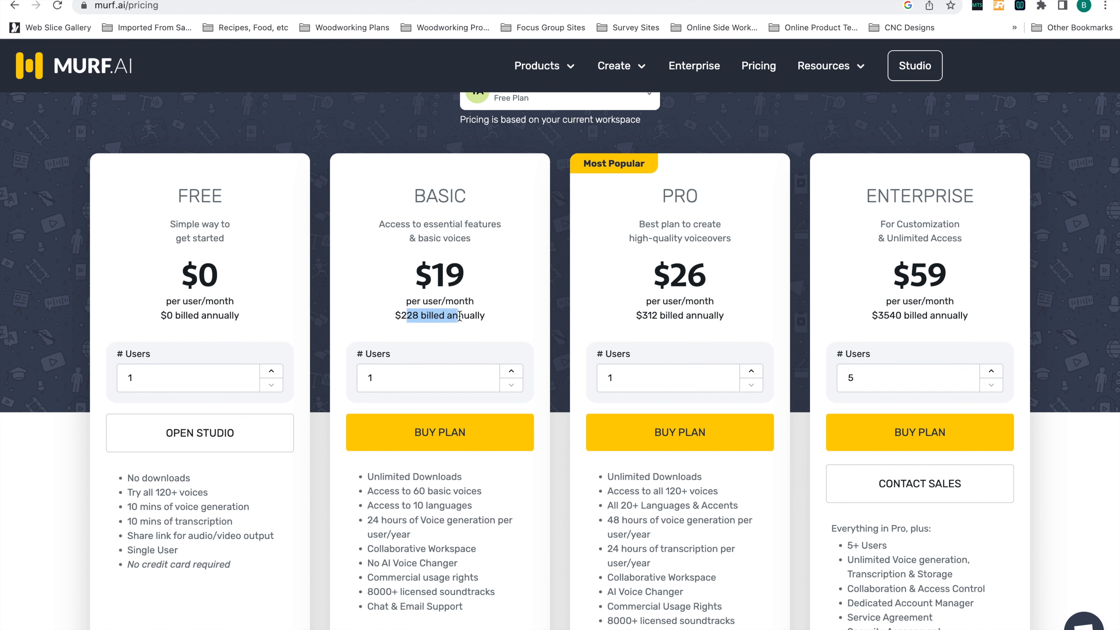
pyautogui.click(410, 318)
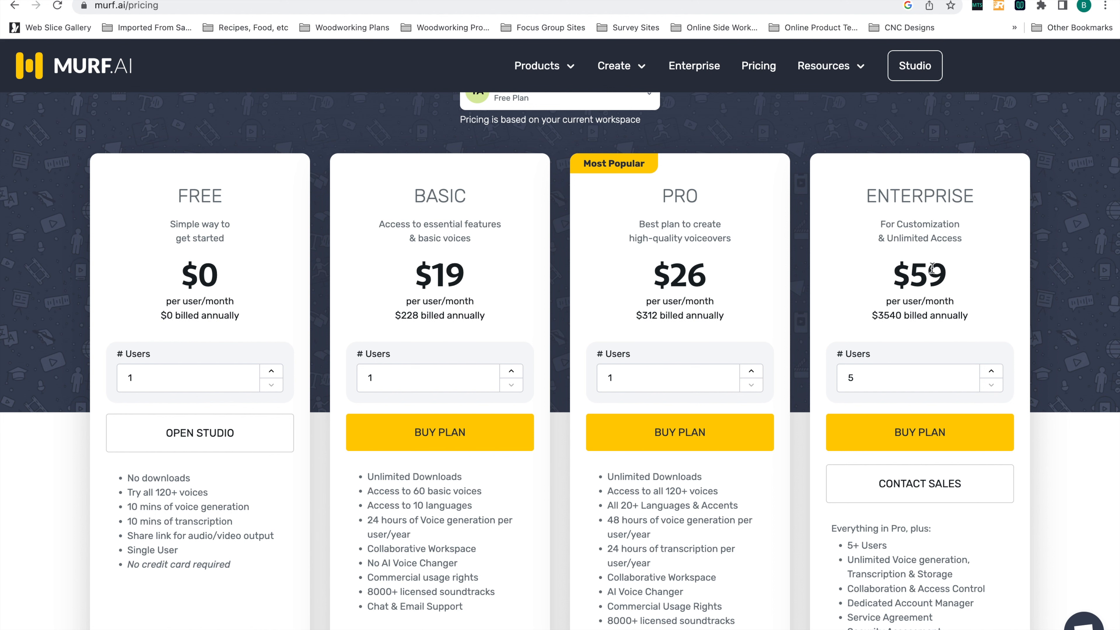
# Compare monthly with yearly billing once more and look through the rest of the pricing page with yearly billing shown.
pyautogui.scroll(5, 863, 272)
pyautogui.scroll(-4, 863, 272)
pyautogui.scroll(1, 861, 266)
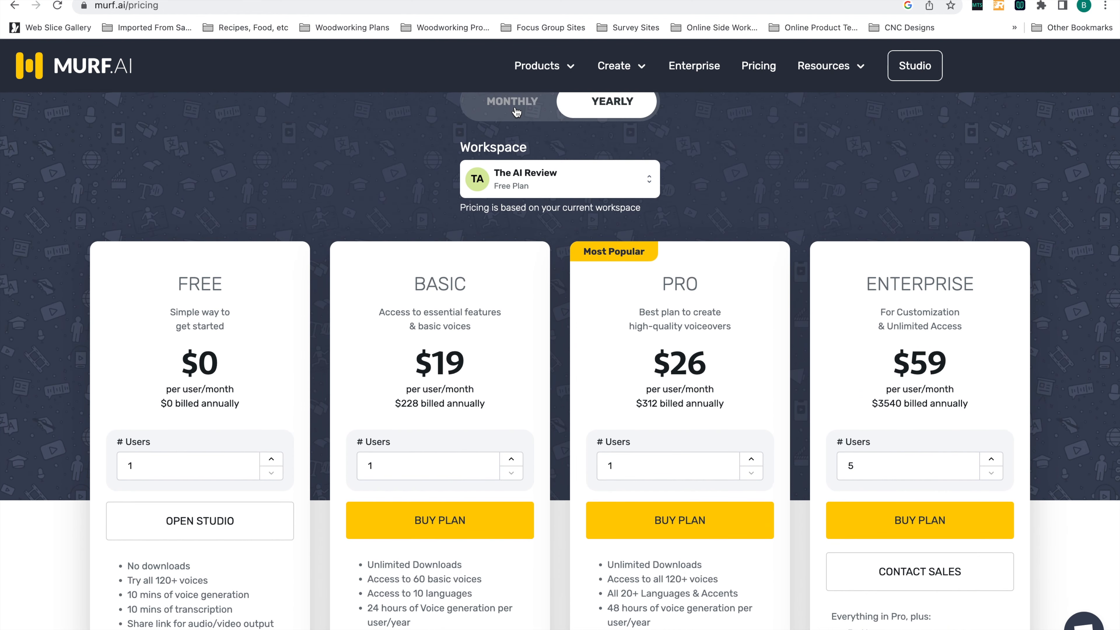
pyautogui.click(517, 111)
pyautogui.click(613, 110)
pyautogui.scroll(-2, 969, 431)
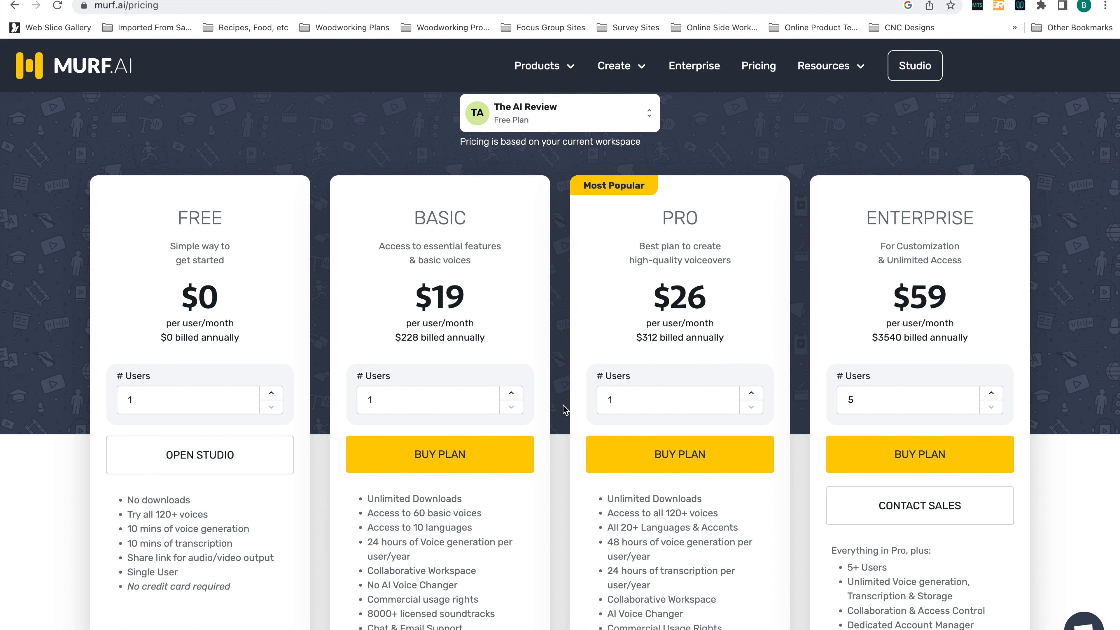
pyautogui.scroll(-10, 562, 405)
pyautogui.scroll(8, 562, 405)
pyautogui.scroll(-2, 563, 404)
pyautogui.scroll(8, 563, 405)
pyautogui.scroll(-2, 562, 405)
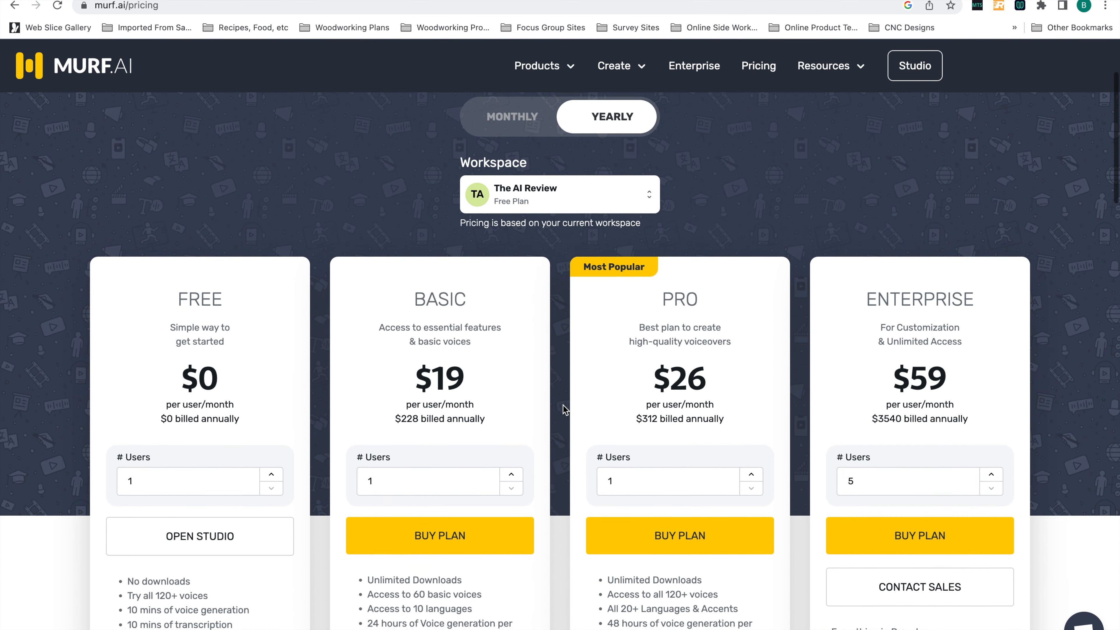
# Open the Studio and browse its project templates, returning to the Studio home page.
pyautogui.click(908, 64)
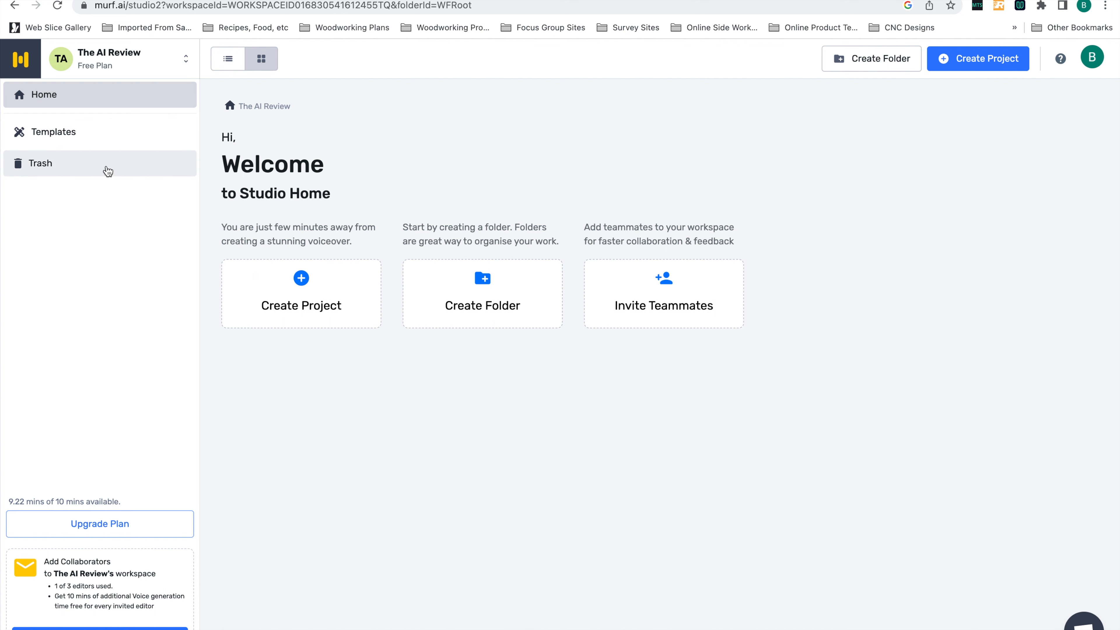
pyautogui.click(110, 147)
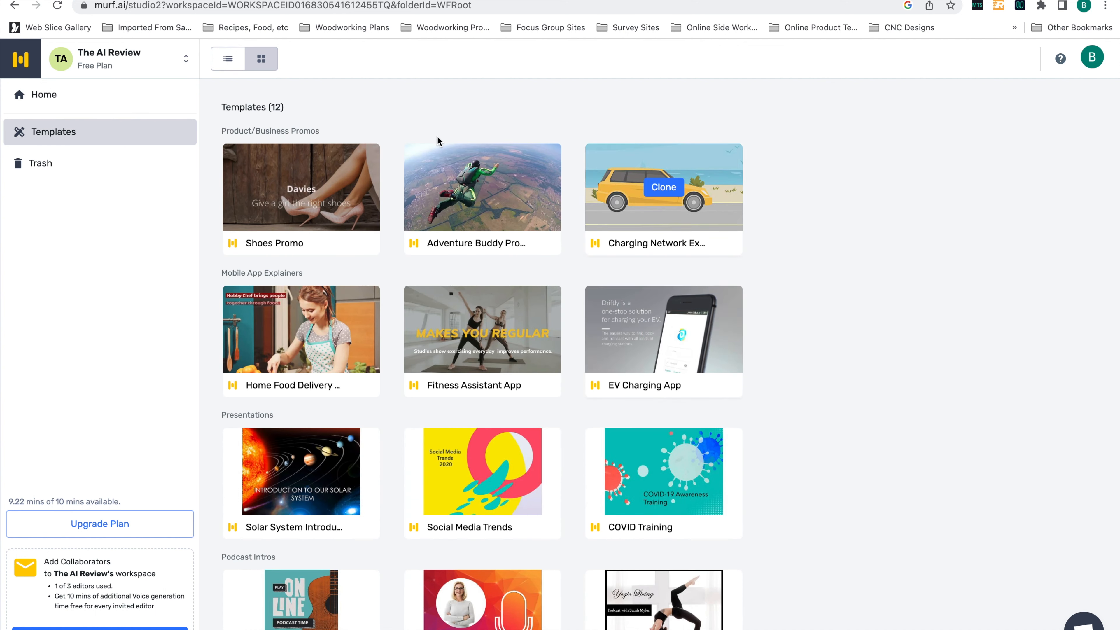
pyautogui.scroll(-1, 549, 411)
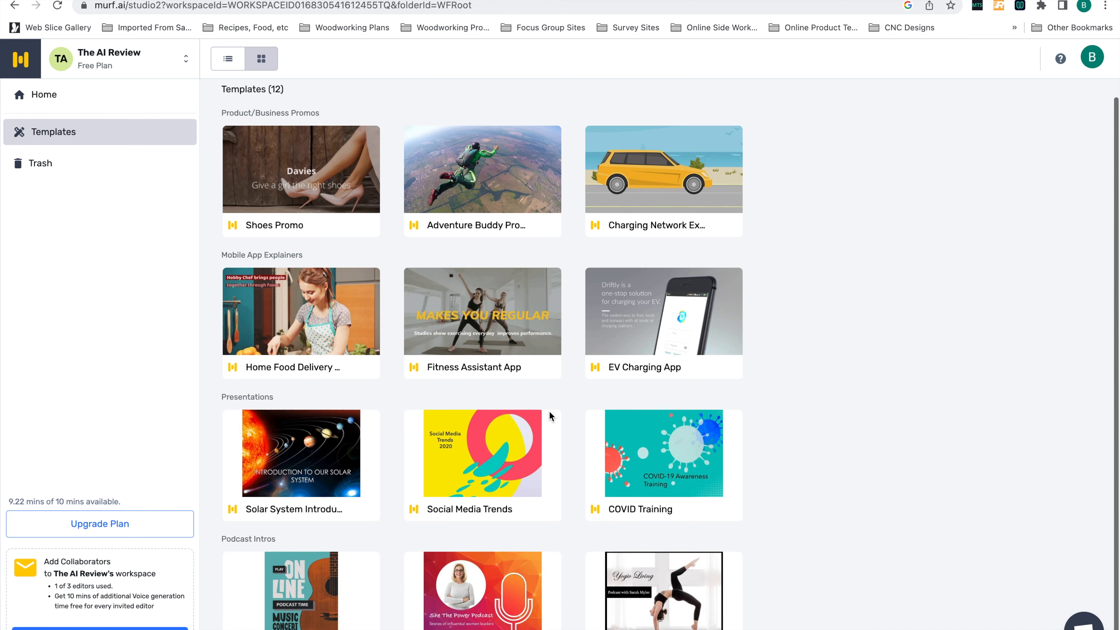
pyautogui.scroll(1, 550, 416)
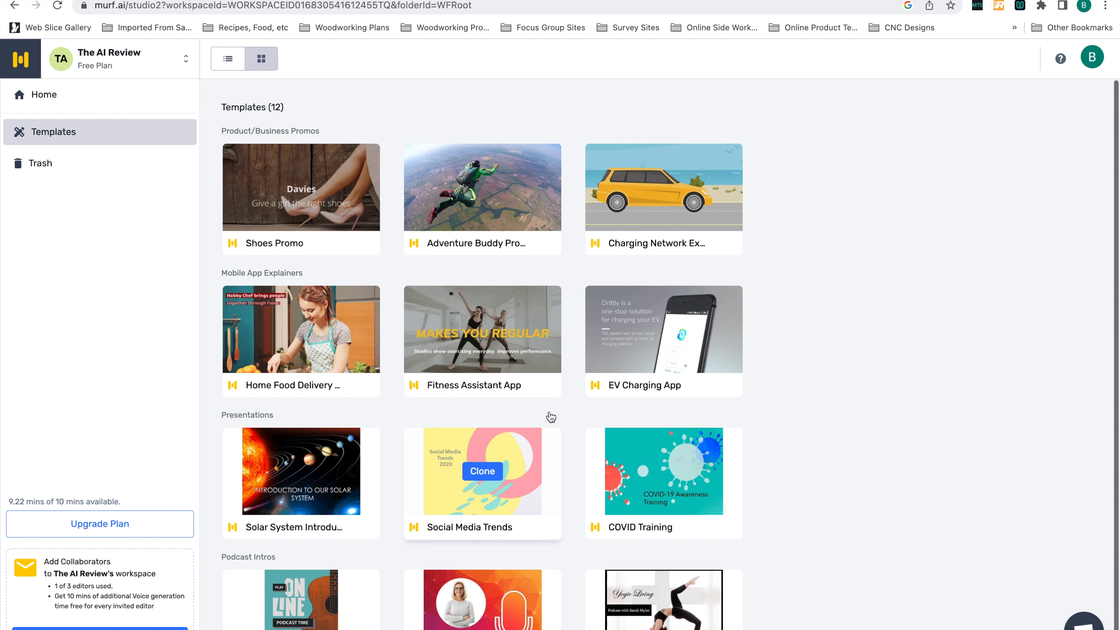
pyautogui.click(118, 108)
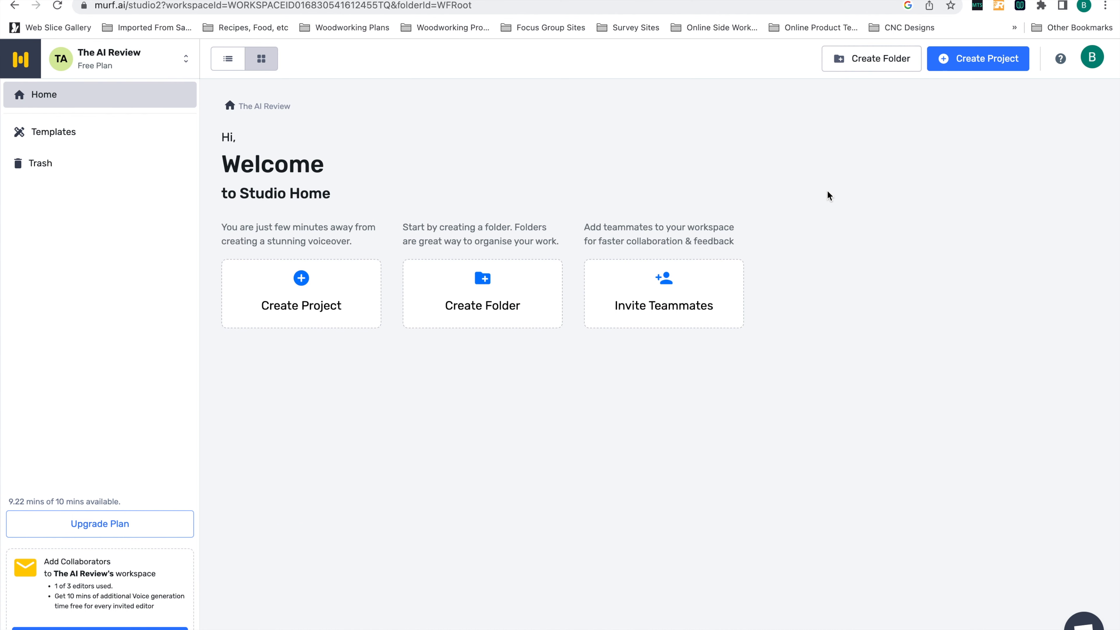
# Compare the audio and video project types, and create an audio project of type E-Learning Module titled My Awesome Project.
pyautogui.click(326, 318)
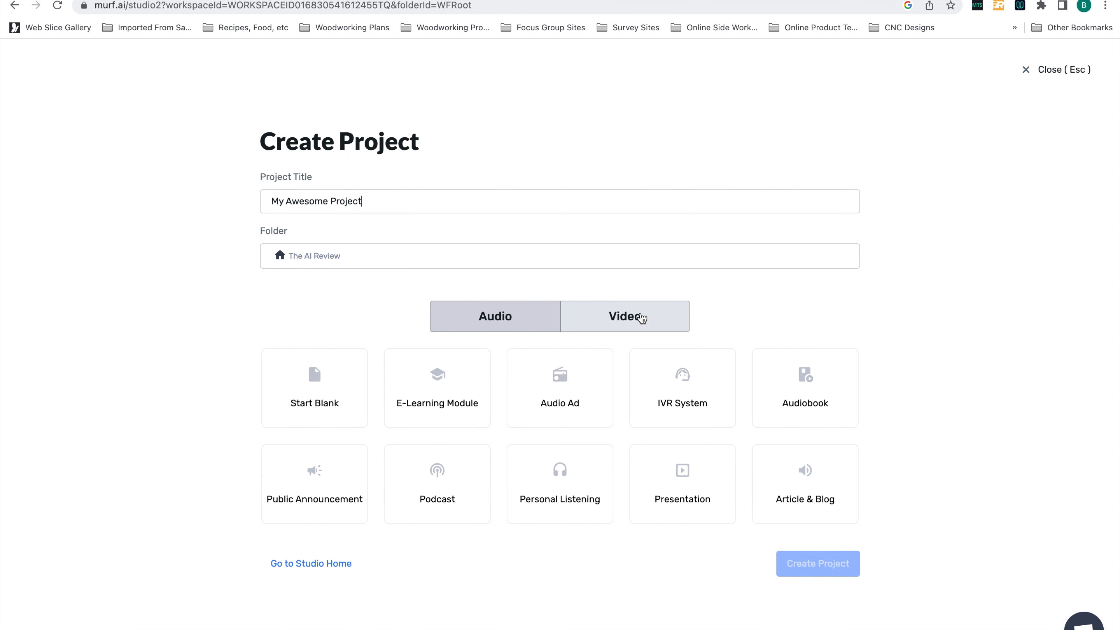
pyautogui.click(636, 318)
pyautogui.click(512, 314)
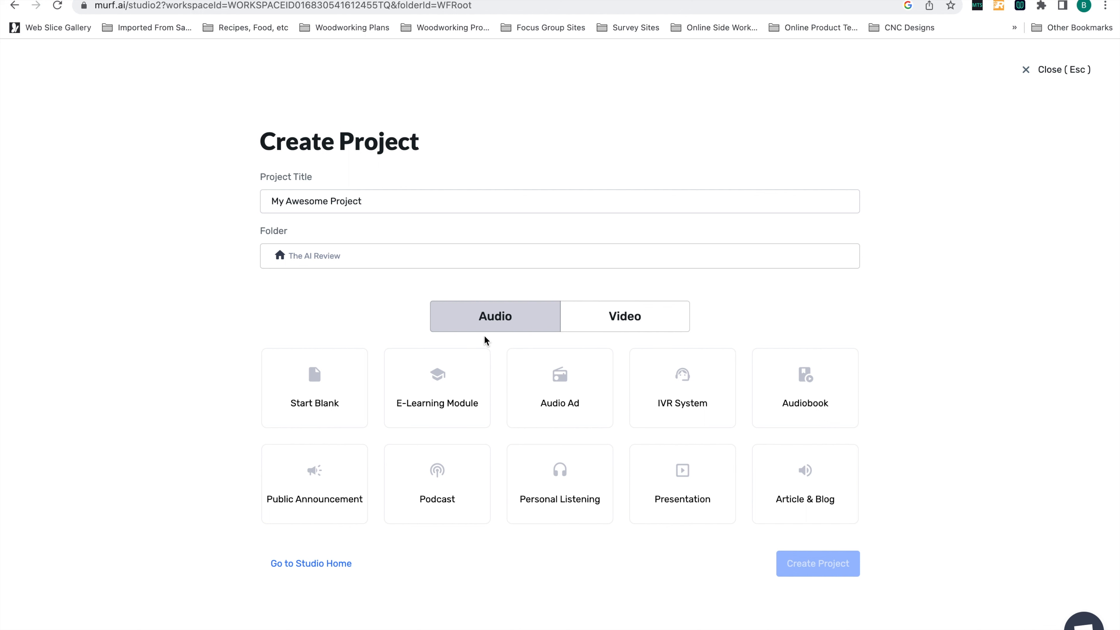
pyautogui.click(622, 326)
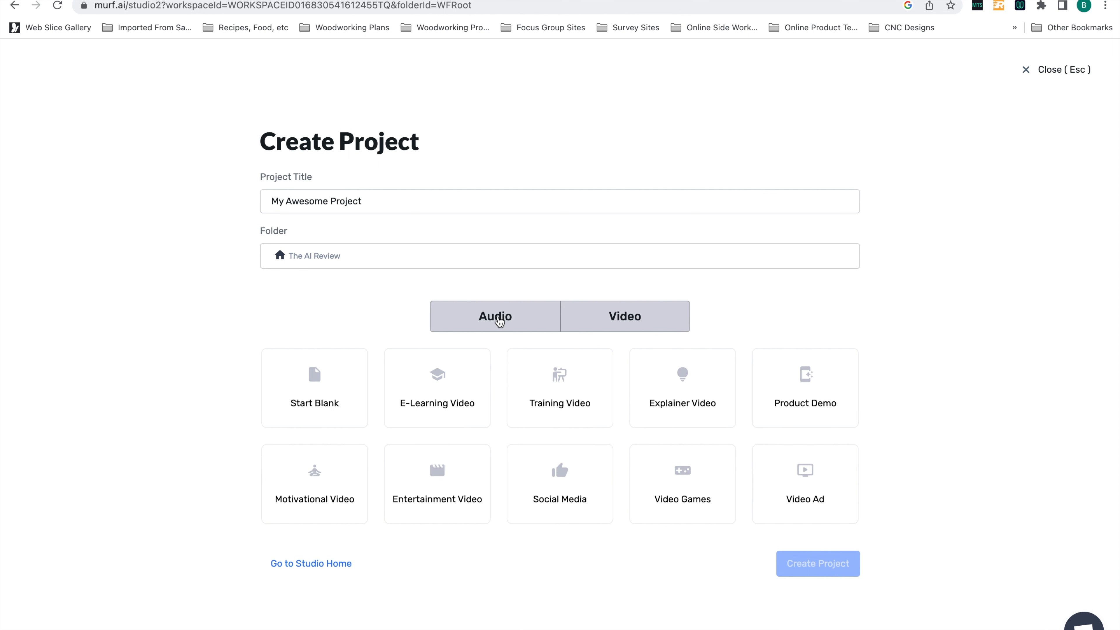
pyautogui.click(498, 320)
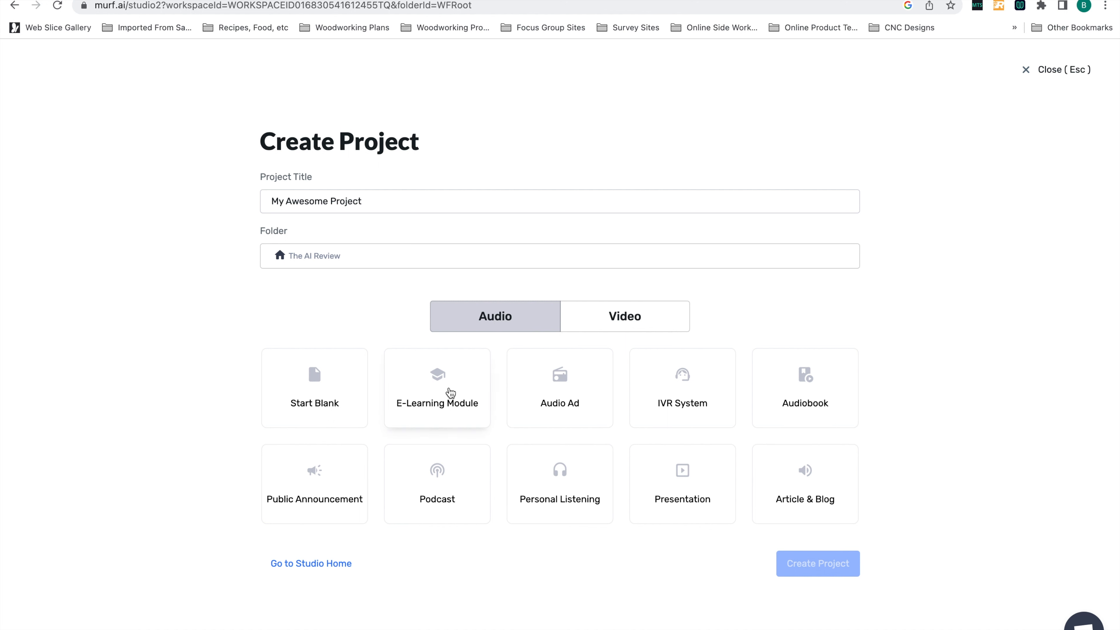
pyautogui.click(449, 392)
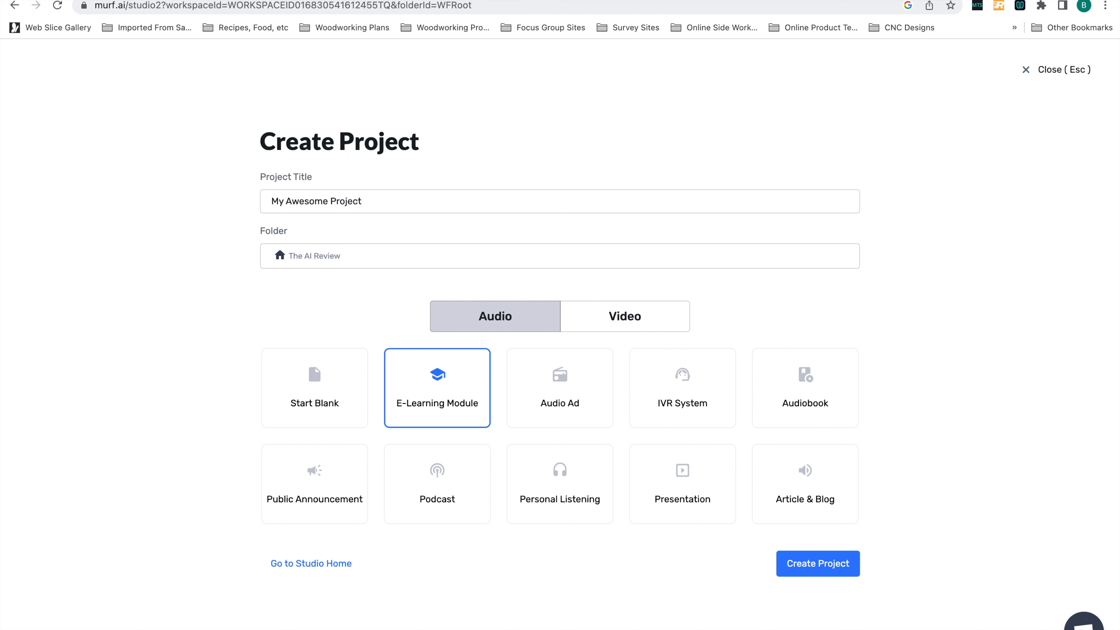
pyautogui.click(817, 566)
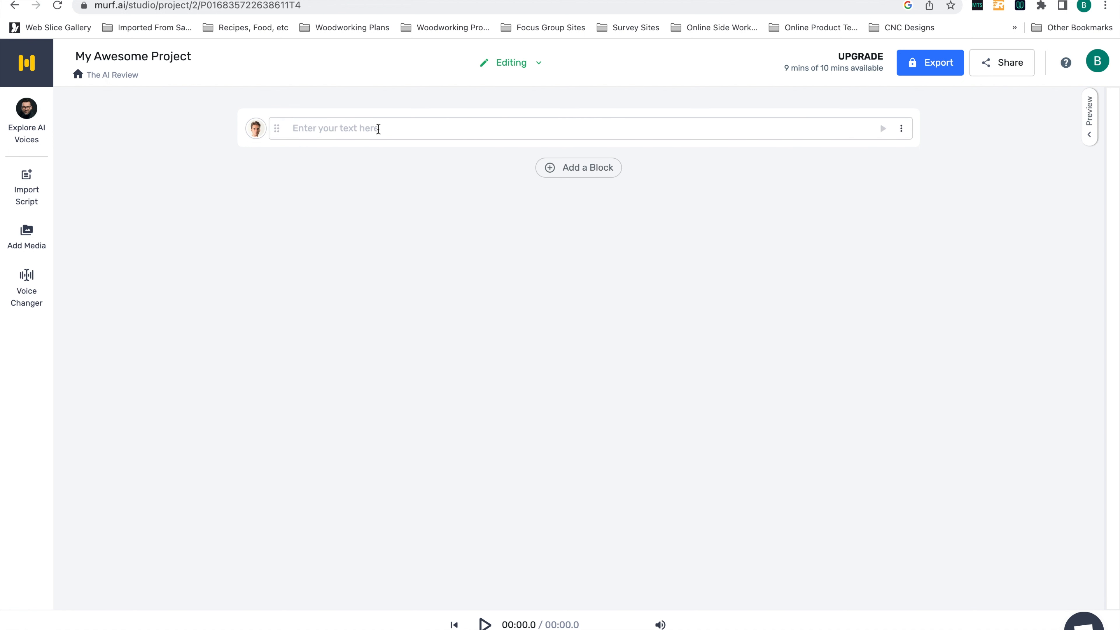
# View the stock music library and the script import dialog, closing each without adding anything.
pyautogui.click(25, 240)
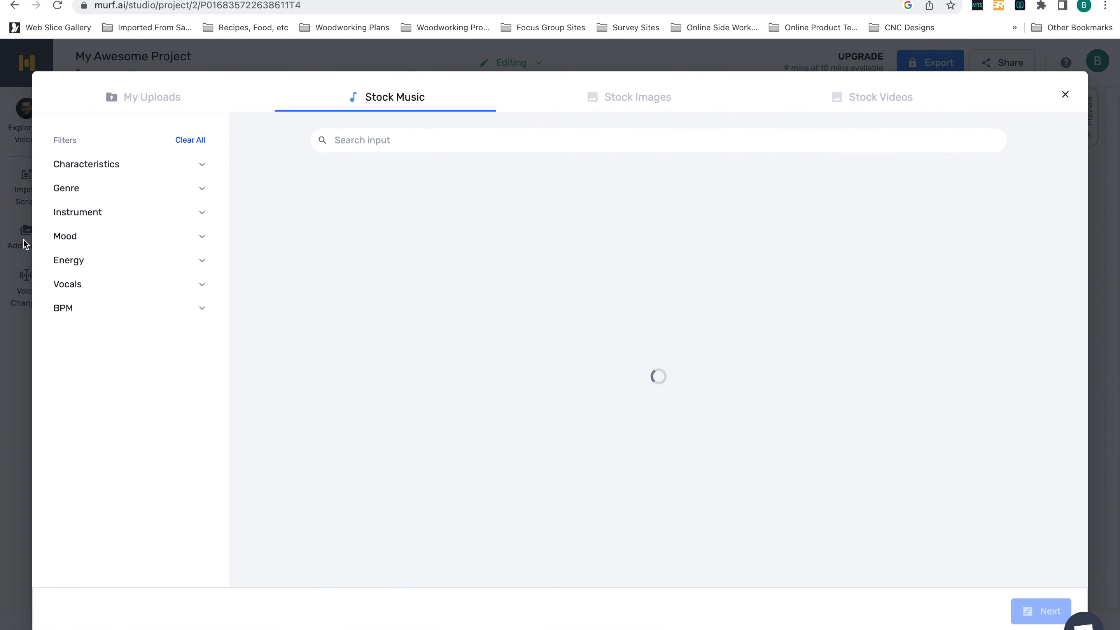
pyautogui.click(1065, 94)
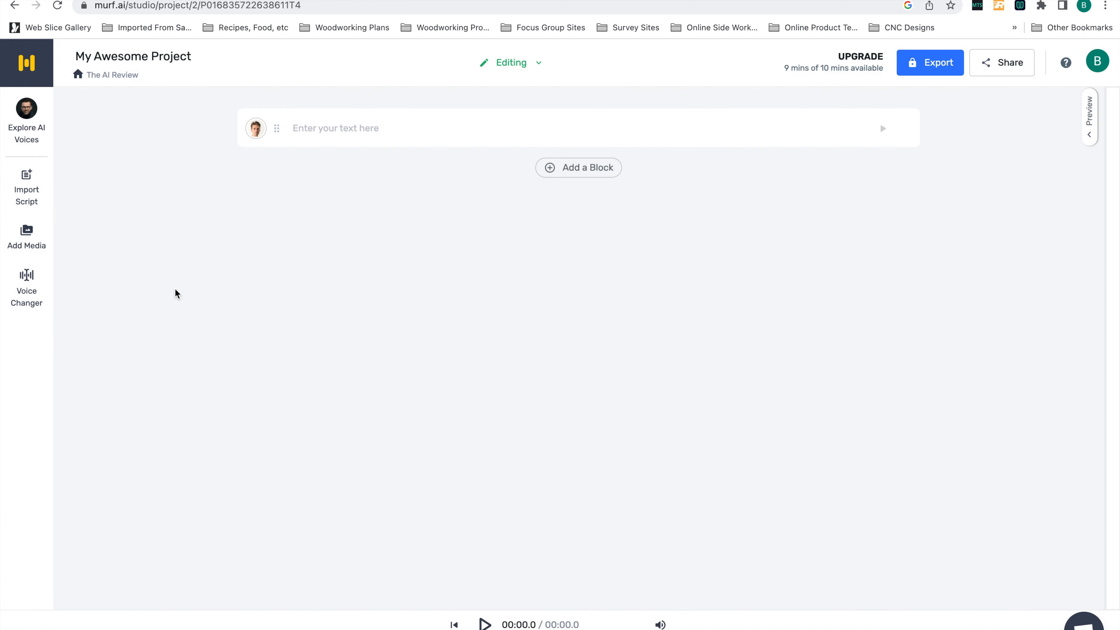
pyautogui.click(26, 187)
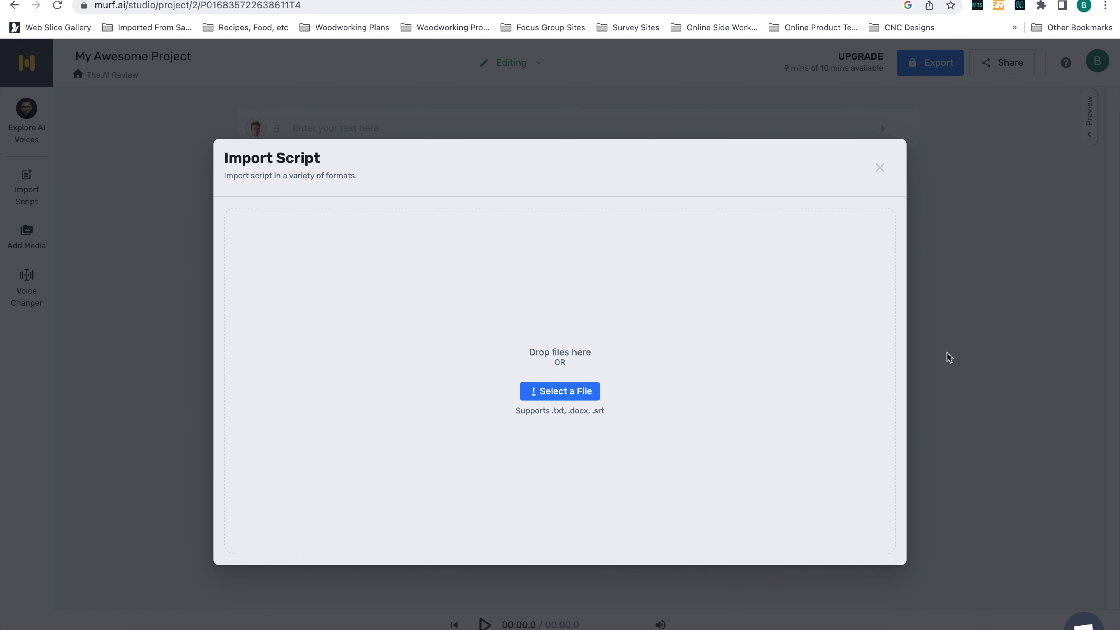
pyautogui.click(964, 316)
# Write the voiceover script in the first block, from "Hey there, and welcome to the AI Review." through "try it out for yourself!".
pyautogui.click(419, 133)
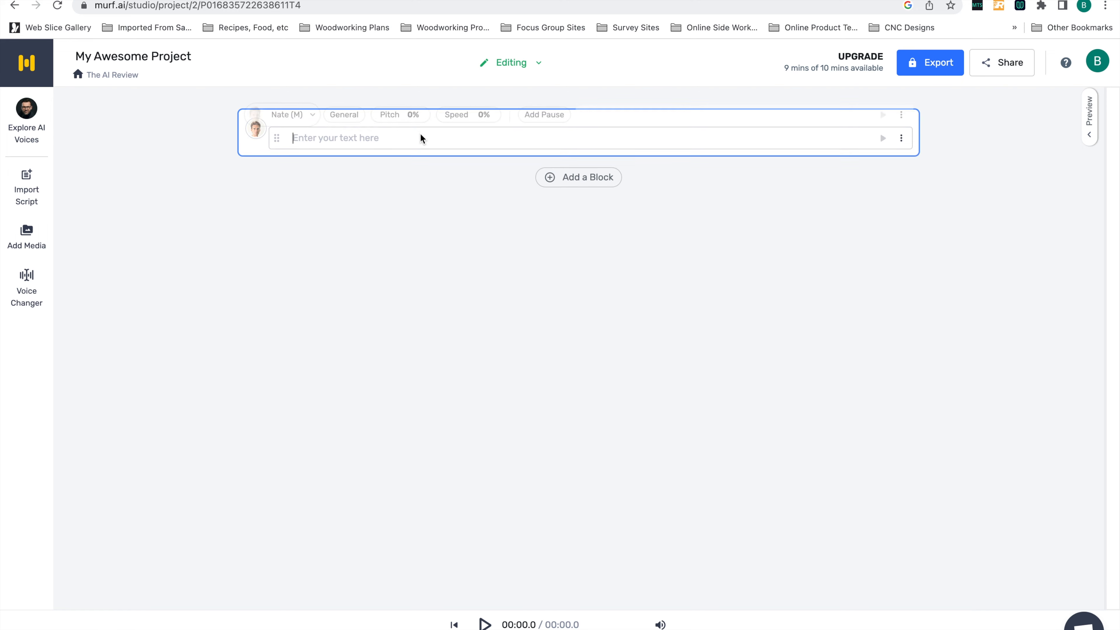
pyautogui.write('Hey there, and welcome to the AI Review.  Murph sounds pretty good huh?  These really are some of the best AI voiceovers I have heard to date!  So why don’t you go ahead and click the link down in the description box and try it out for yourself!')
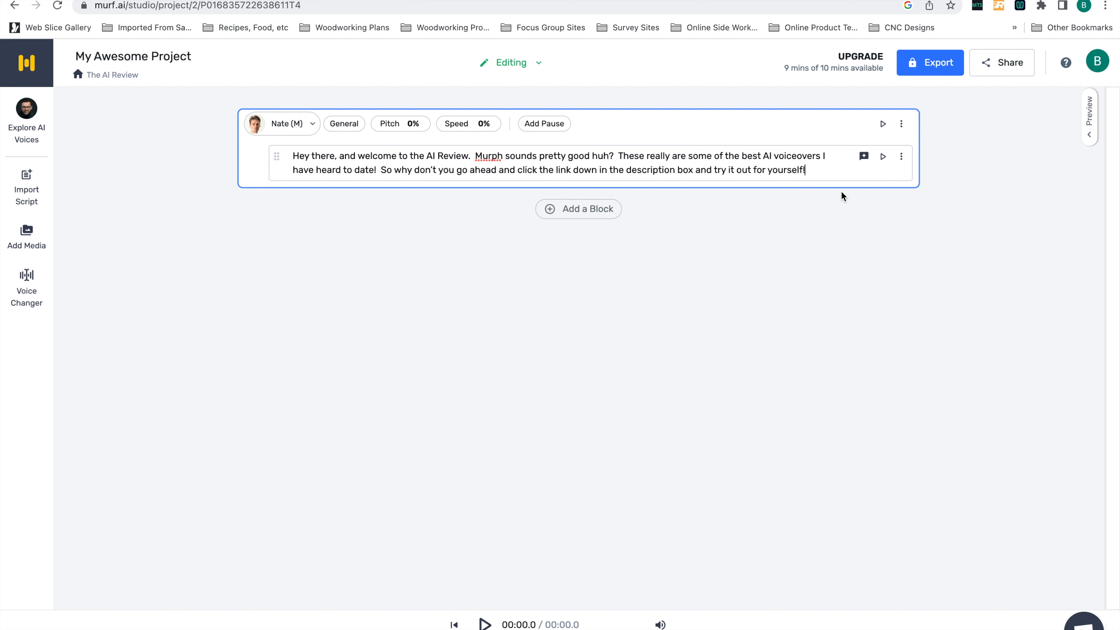
pyautogui.press('Return')
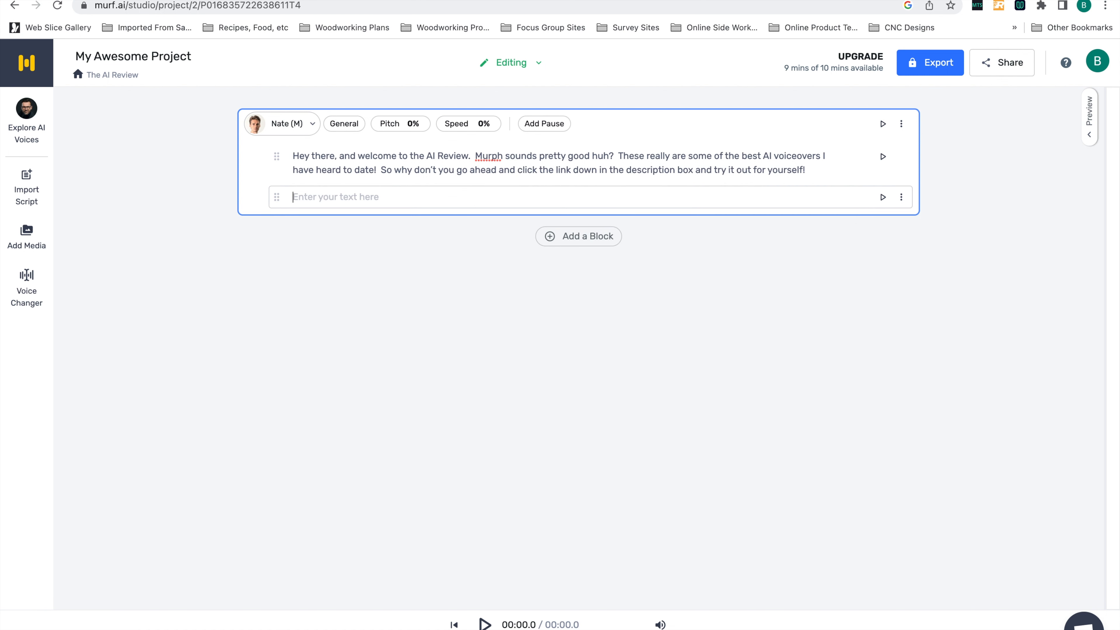
pyautogui.click(900, 197)
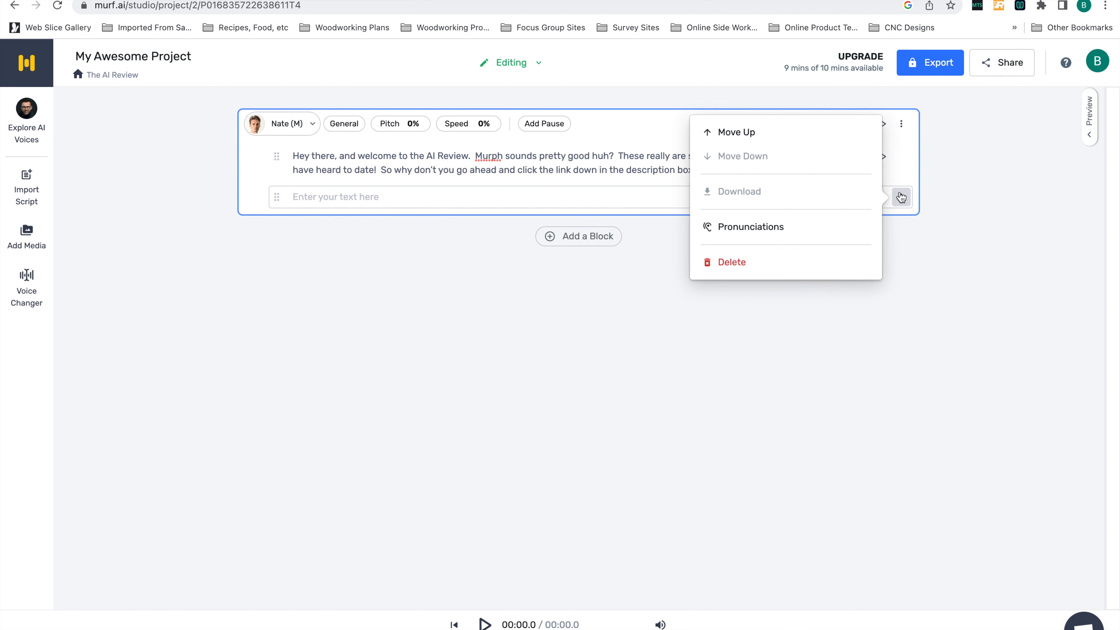
pyautogui.click(781, 269)
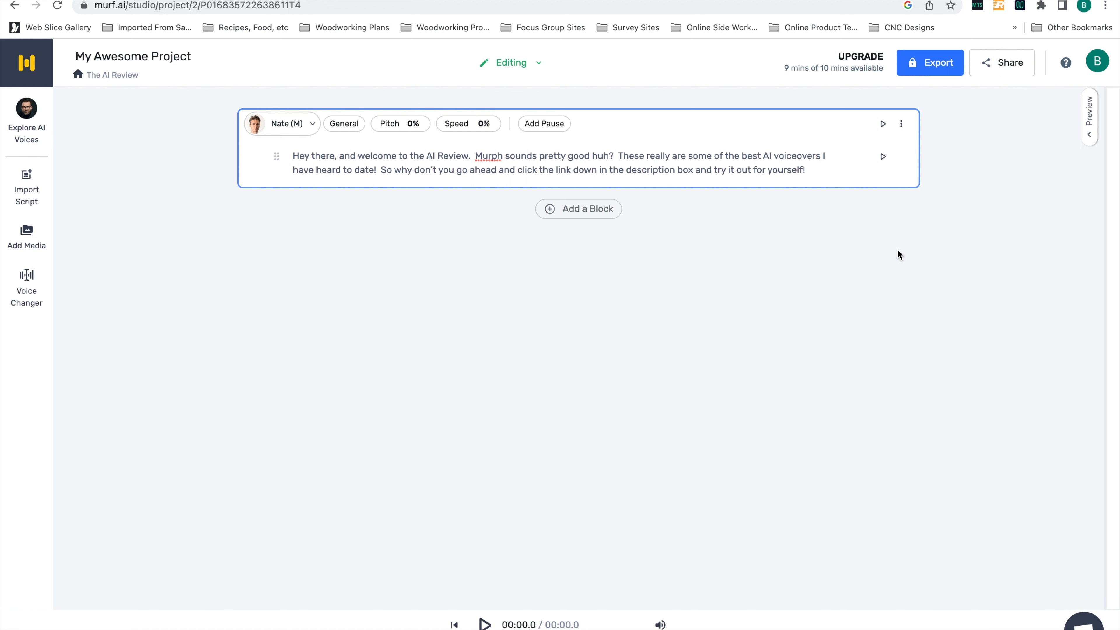
# Add a second, empty text block below the script block.
pyautogui.click(590, 211)
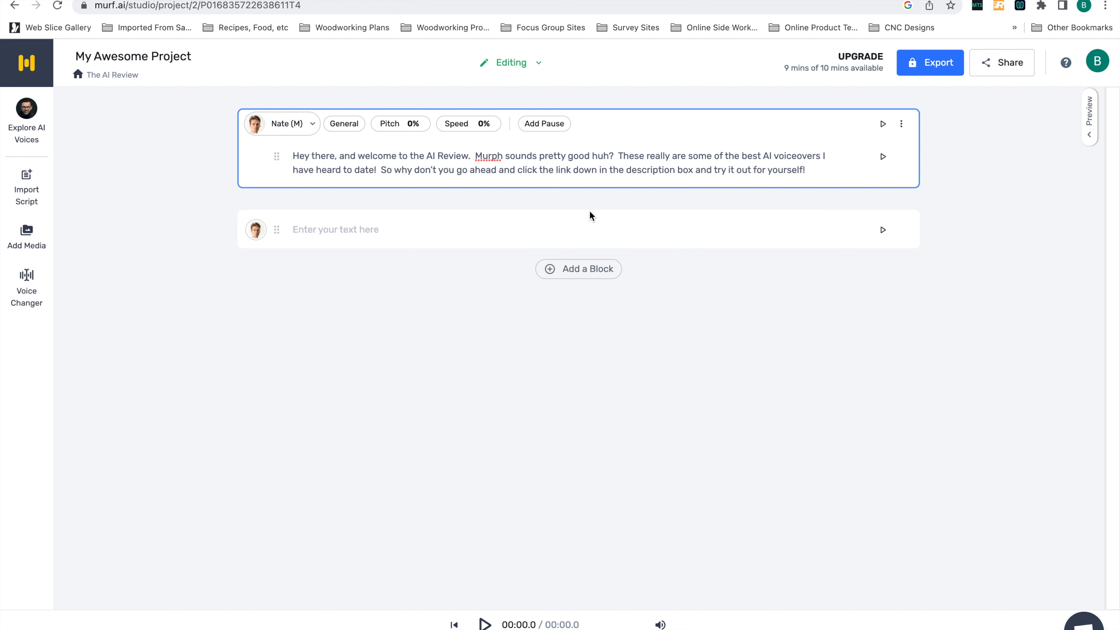
# Delete the empty second text block below the script block.
pyautogui.moveTo(910, 236)
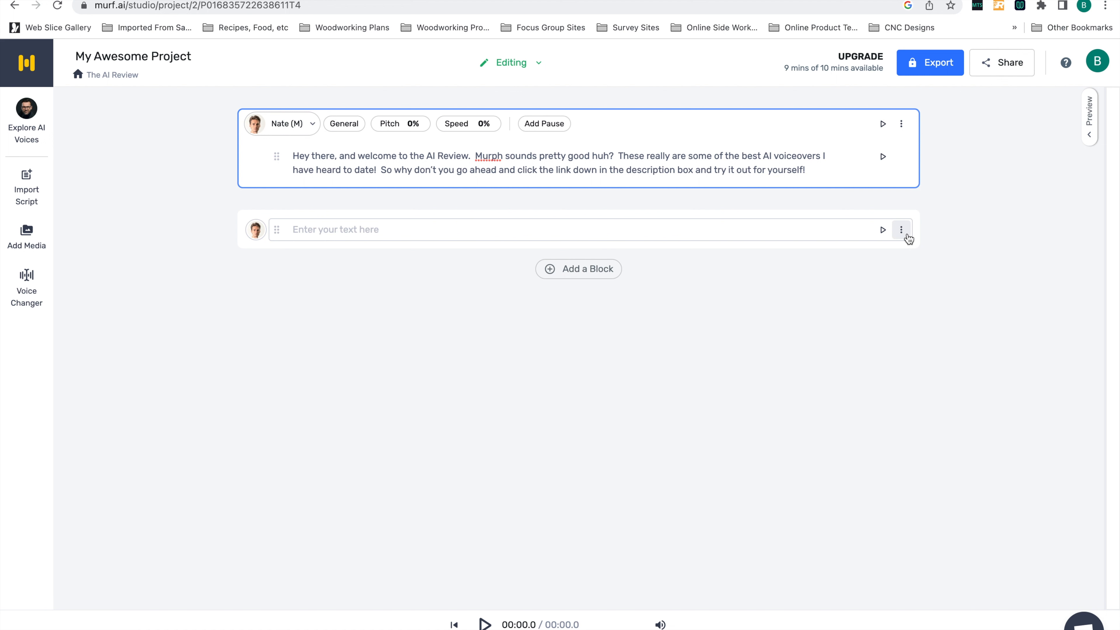
pyautogui.click(907, 235)
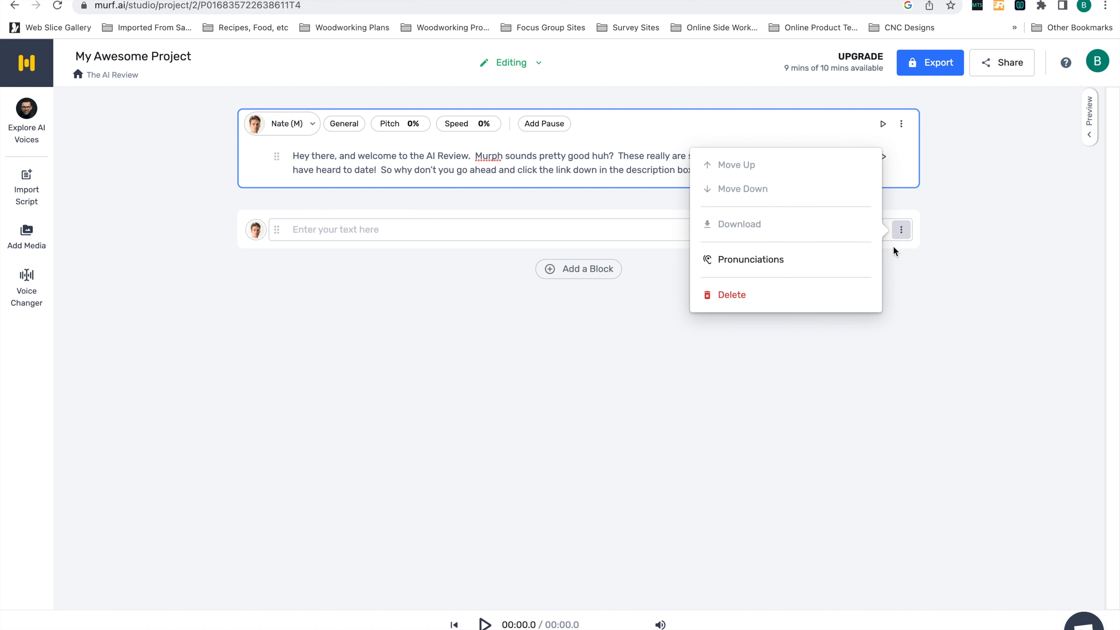
pyautogui.click(785, 297)
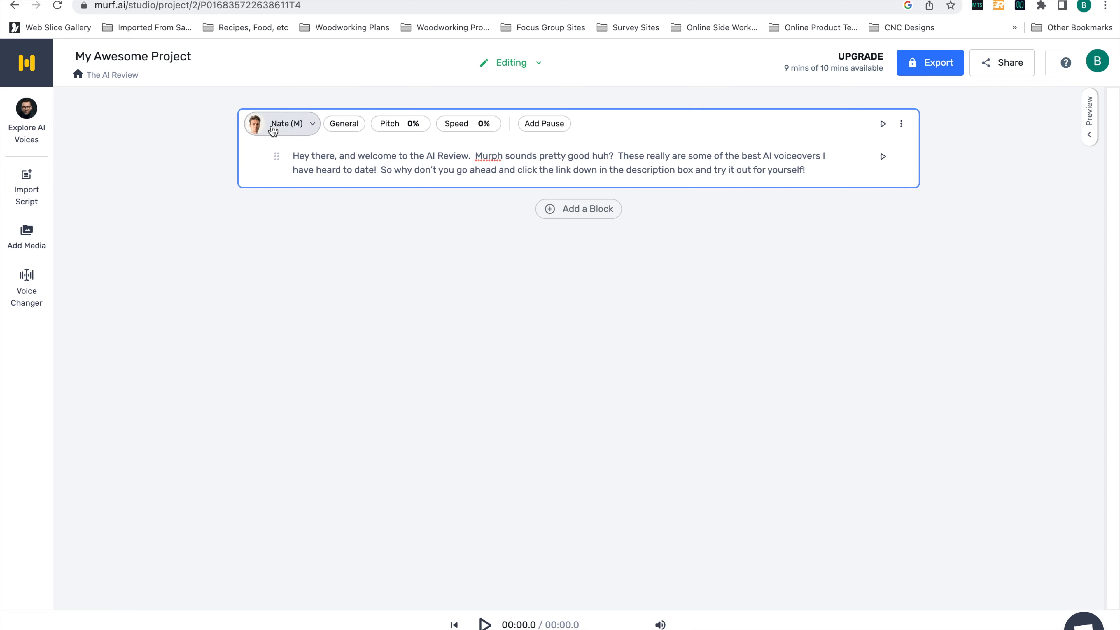
# Look through the script block's voice styles and the language list in the voice selector.
pyautogui.click(342, 125)
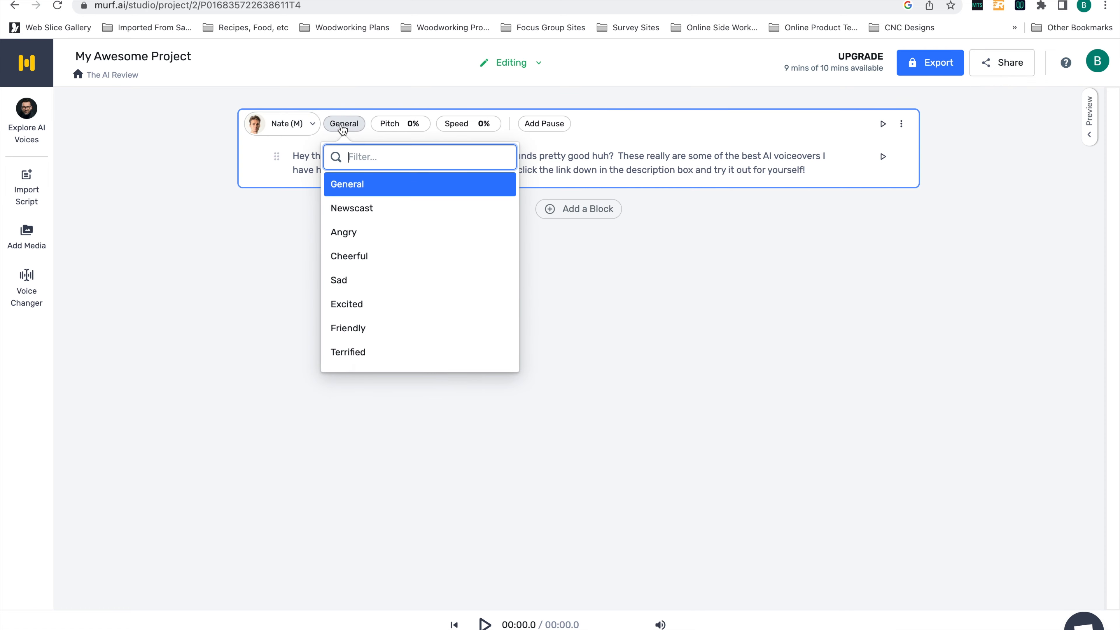
pyautogui.click(285, 125)
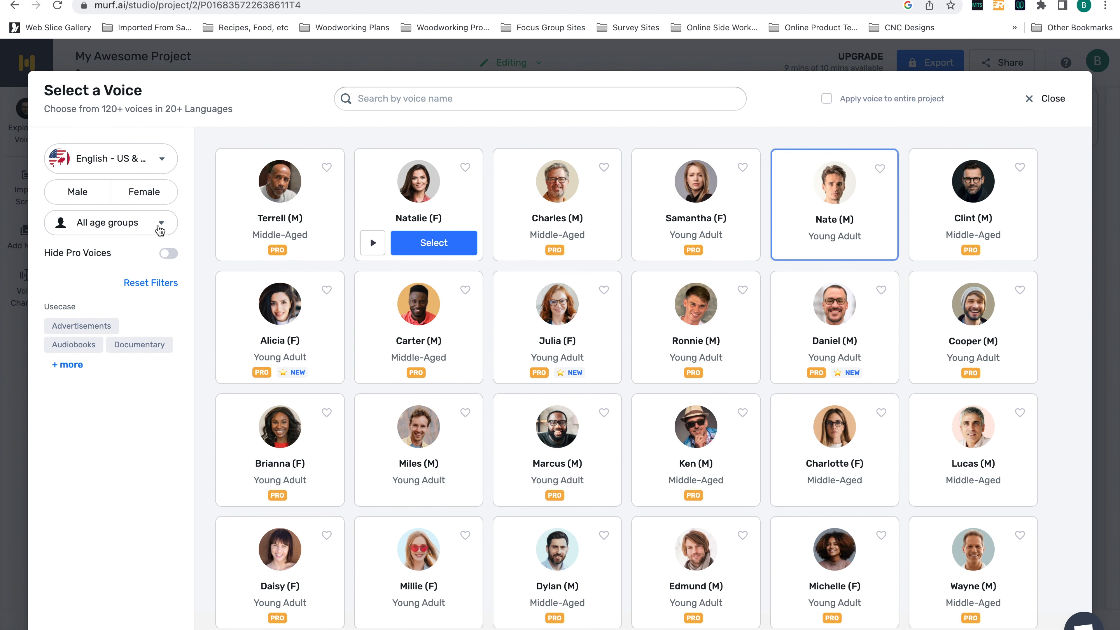
pyautogui.click(162, 159)
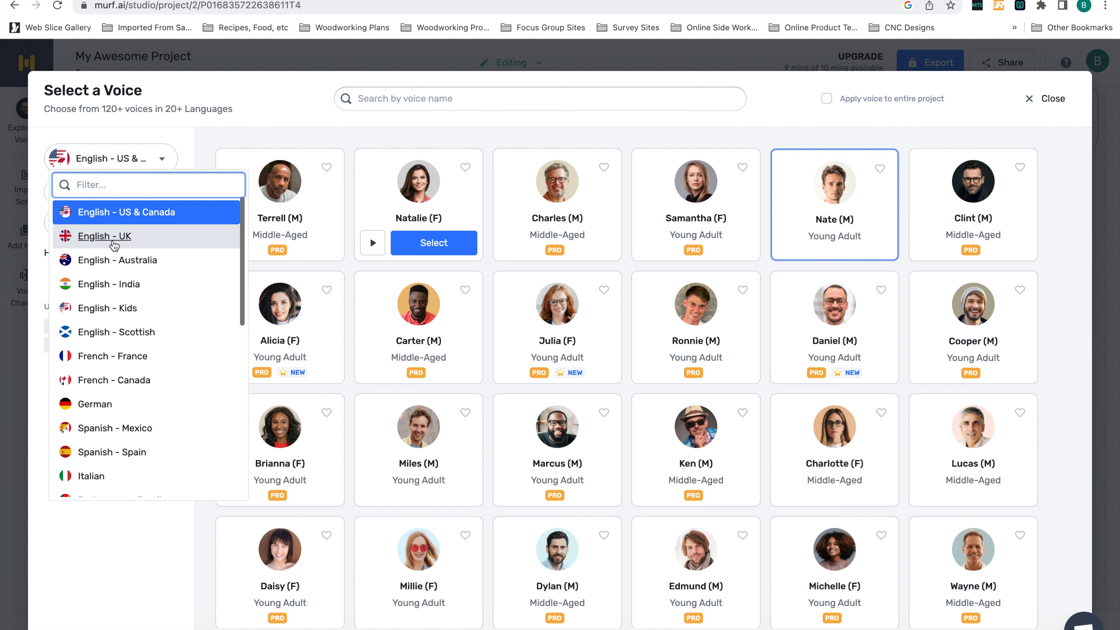
pyautogui.scroll(-2, 140, 269)
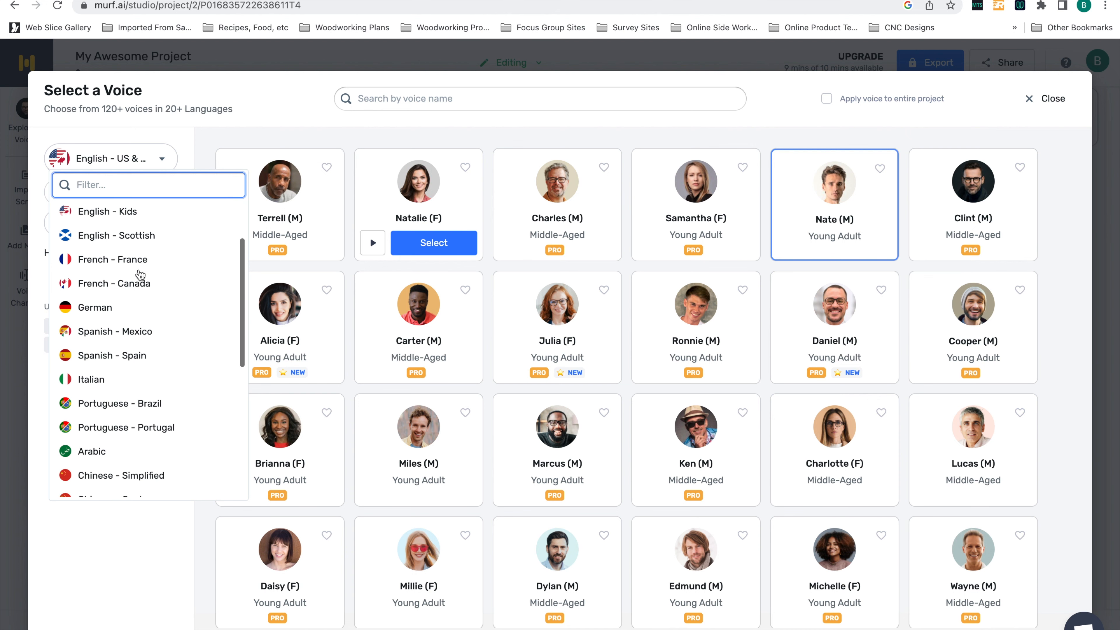
pyautogui.scroll(-3, 88, 331)
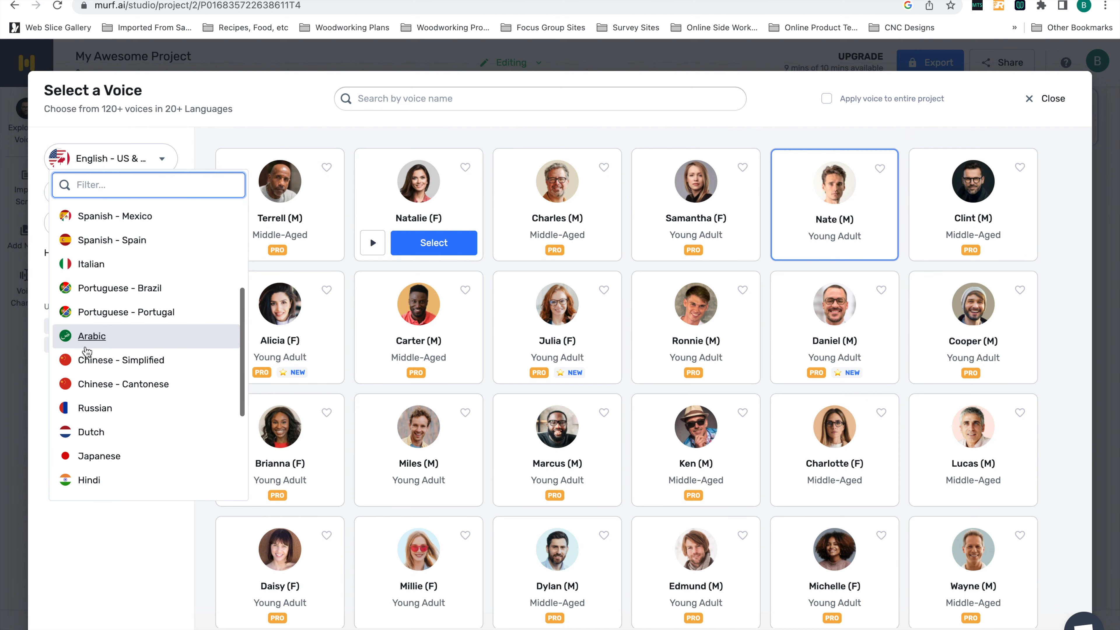
pyautogui.scroll(-4, 87, 351)
pyautogui.scroll(9, 86, 352)
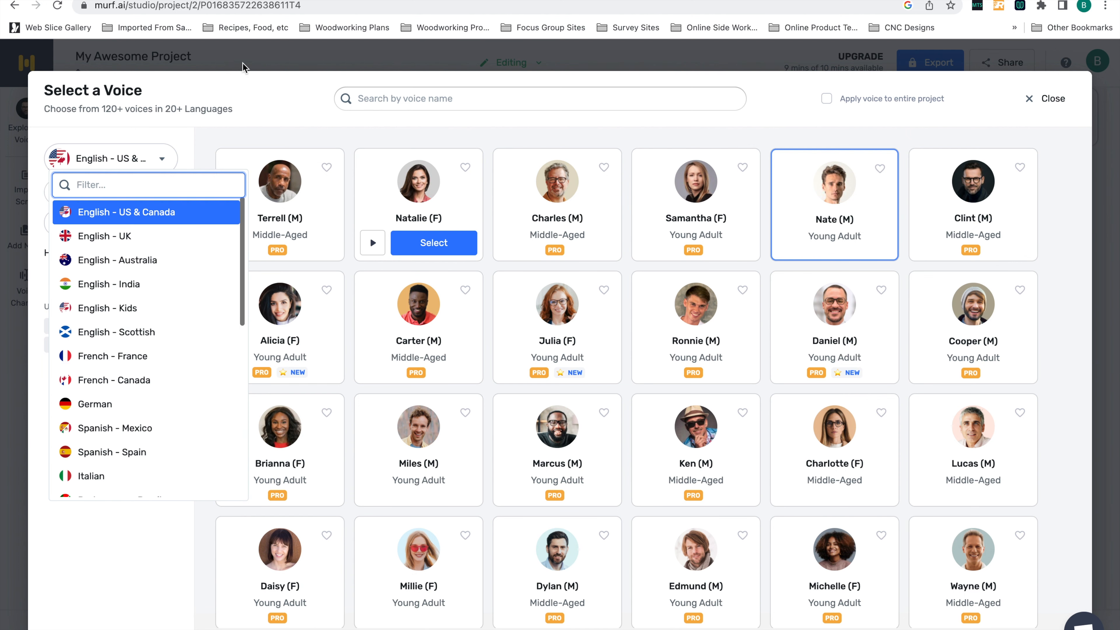
pyautogui.click(163, 160)
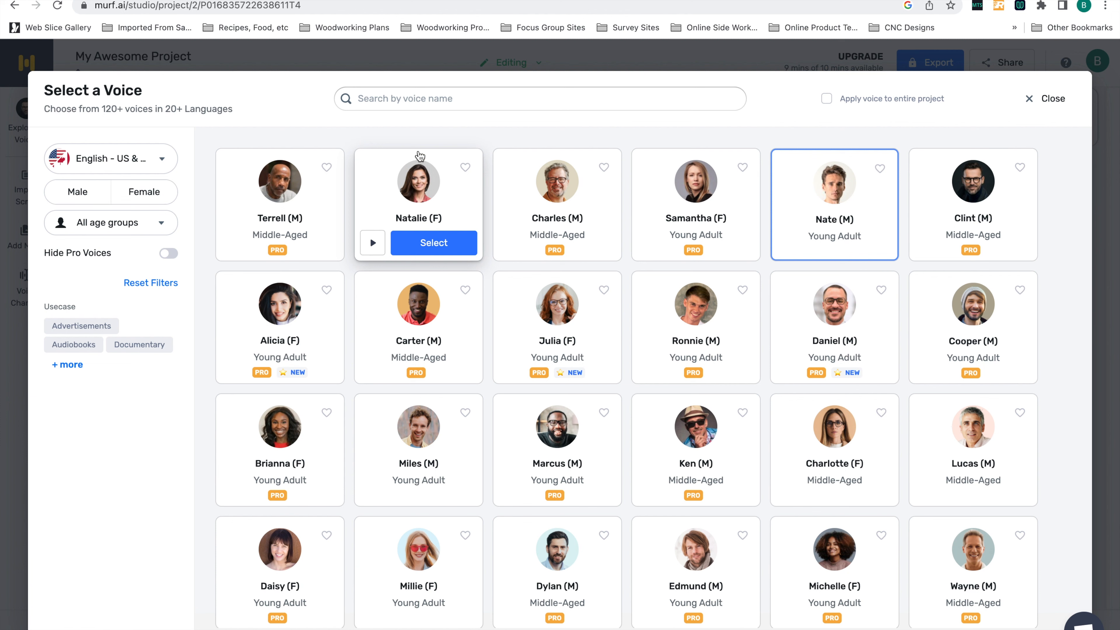
# Browse the available English voices and play the sample of the Nate (M) voice.
pyautogui.scroll(-1, 833, 220)
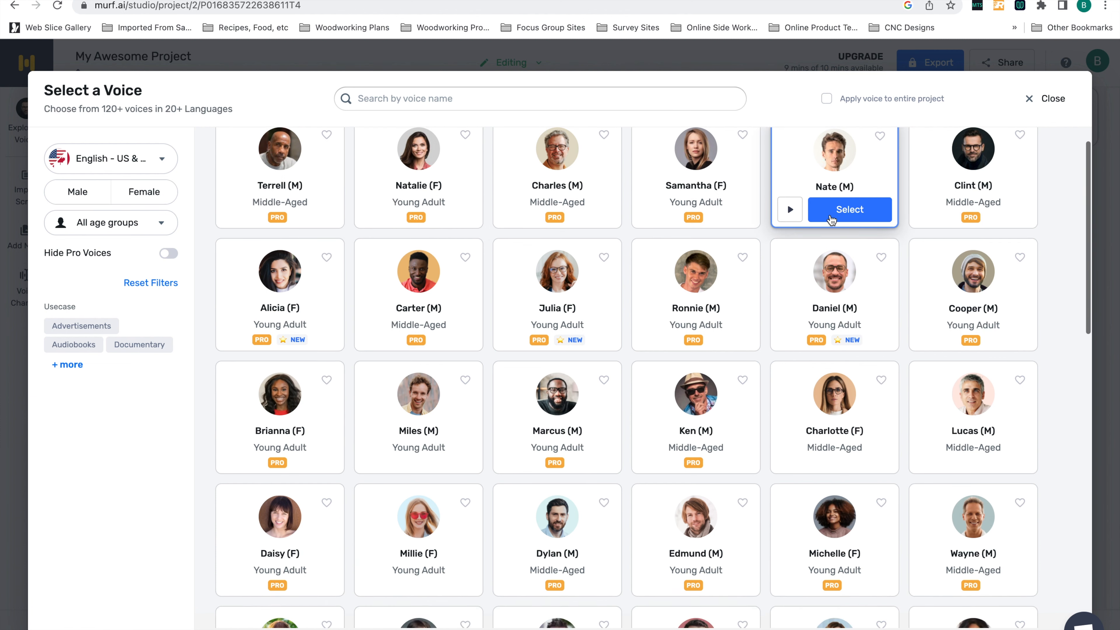
pyautogui.scroll(-3, 831, 220)
pyautogui.scroll(-2, 423, 388)
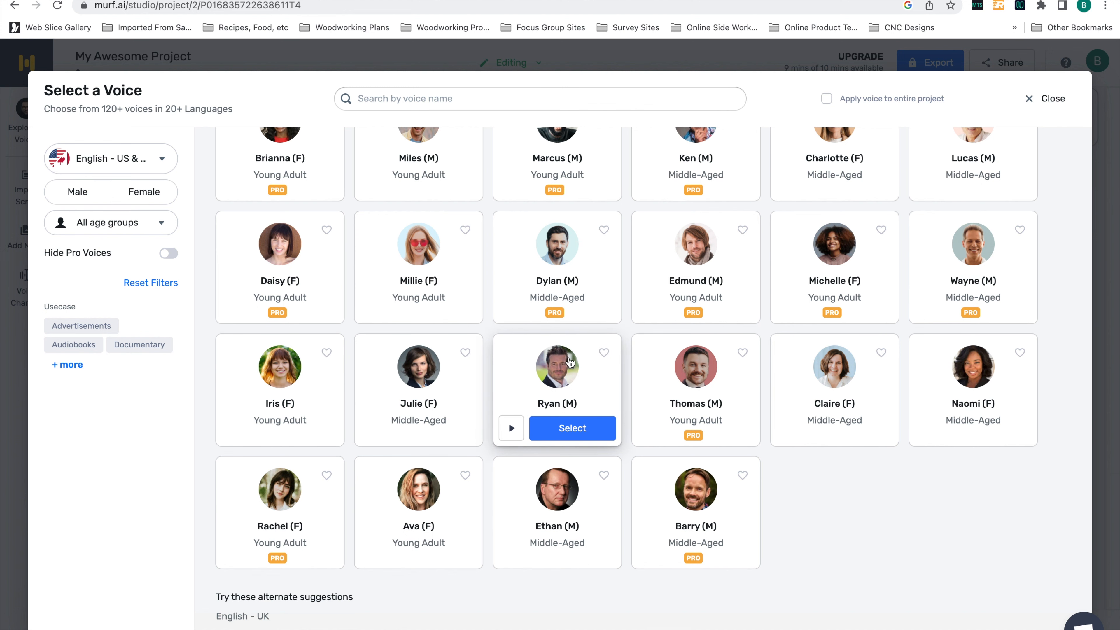
pyautogui.scroll(-8, 548, 479)
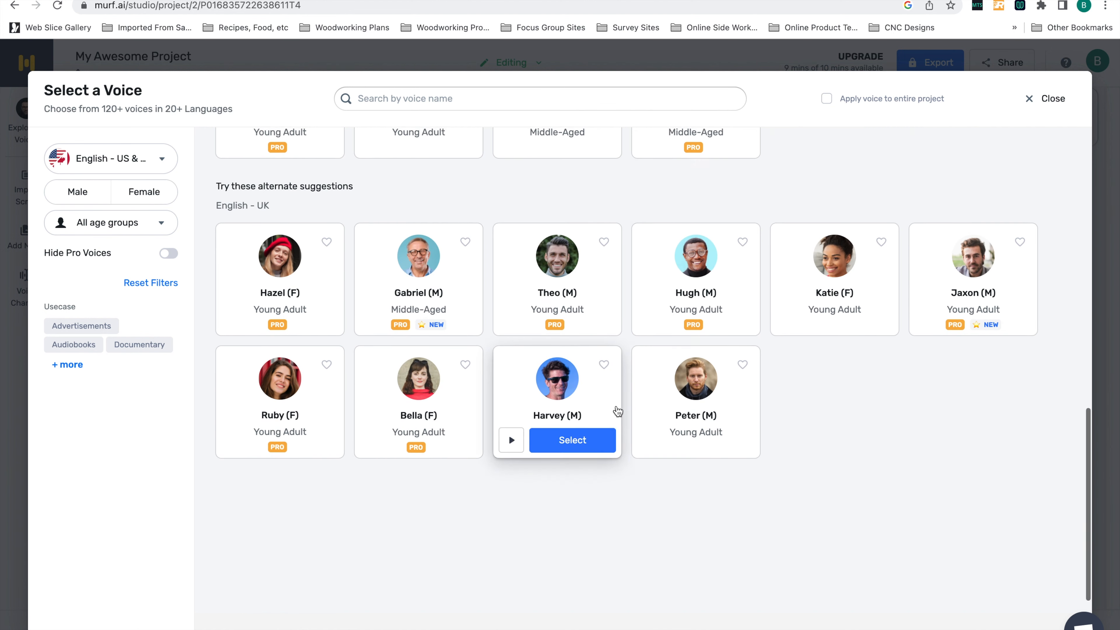
pyautogui.scroll(10, 617, 410)
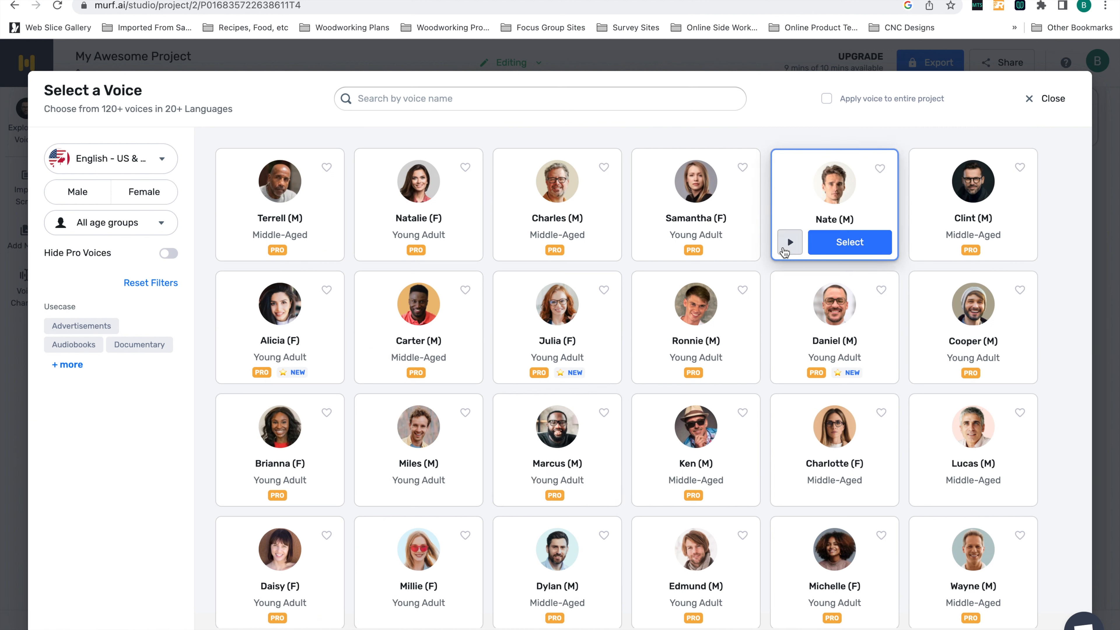
pyautogui.click(789, 242)
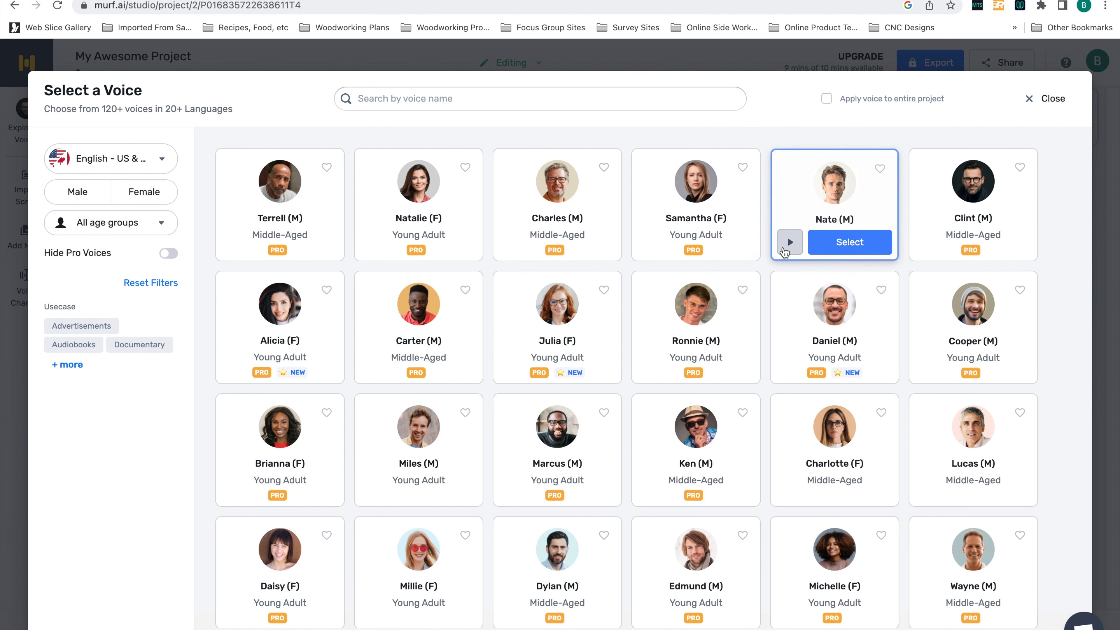
pyautogui.press('XF86AudioRaiseVolume')
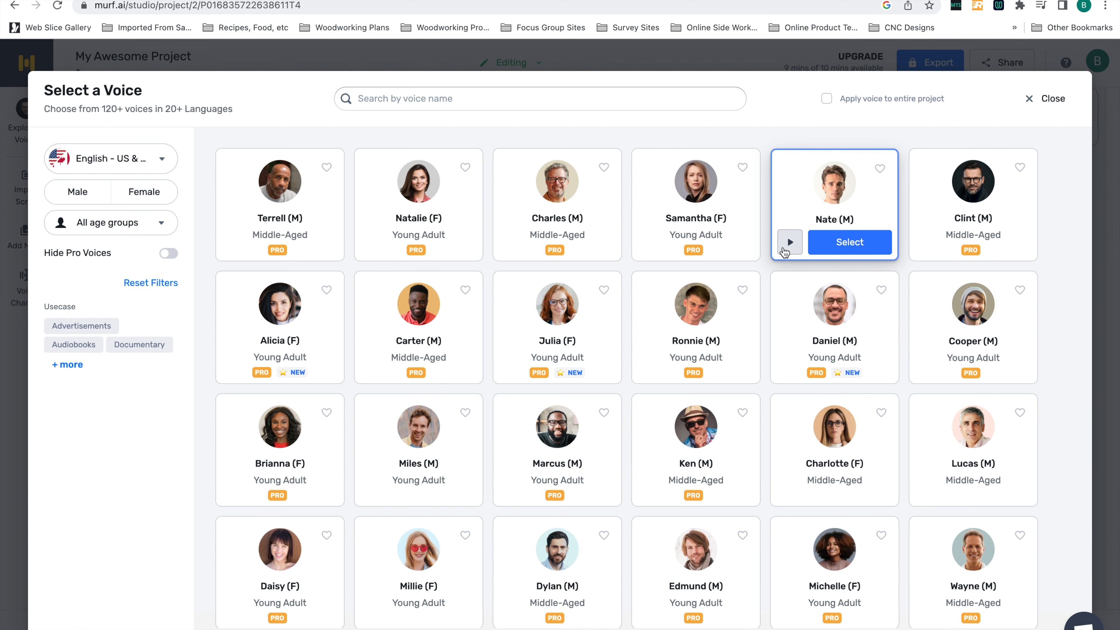
# Preview the Bella (F) voice among the English - UK suggestions, and close the voice selector without choosing a voice.
pyautogui.scroll(-15, 784, 250)
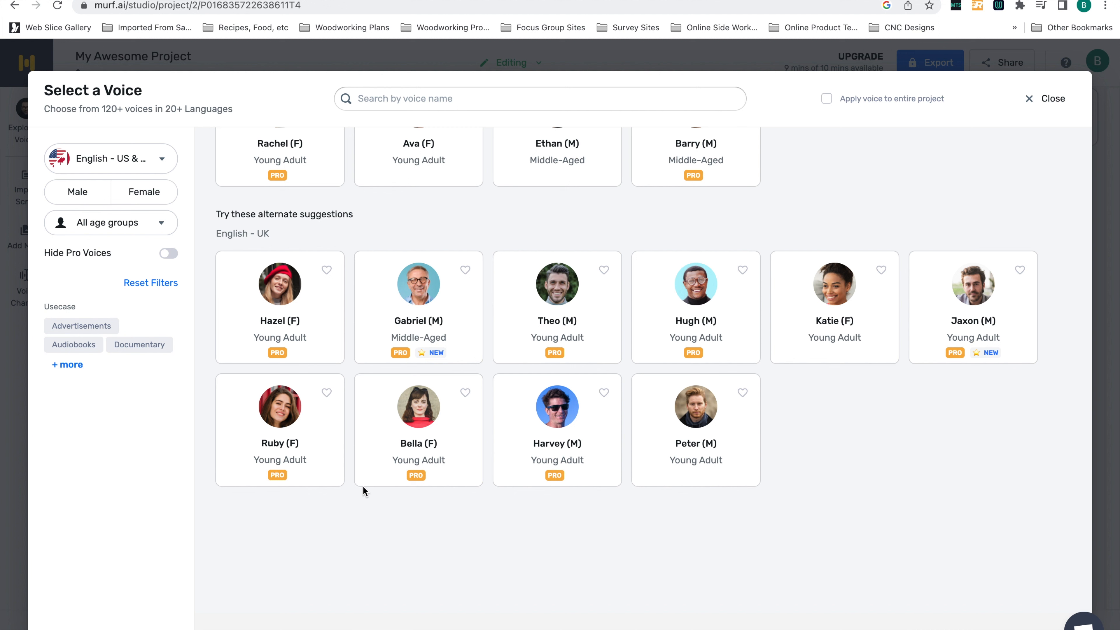
pyautogui.click(372, 467)
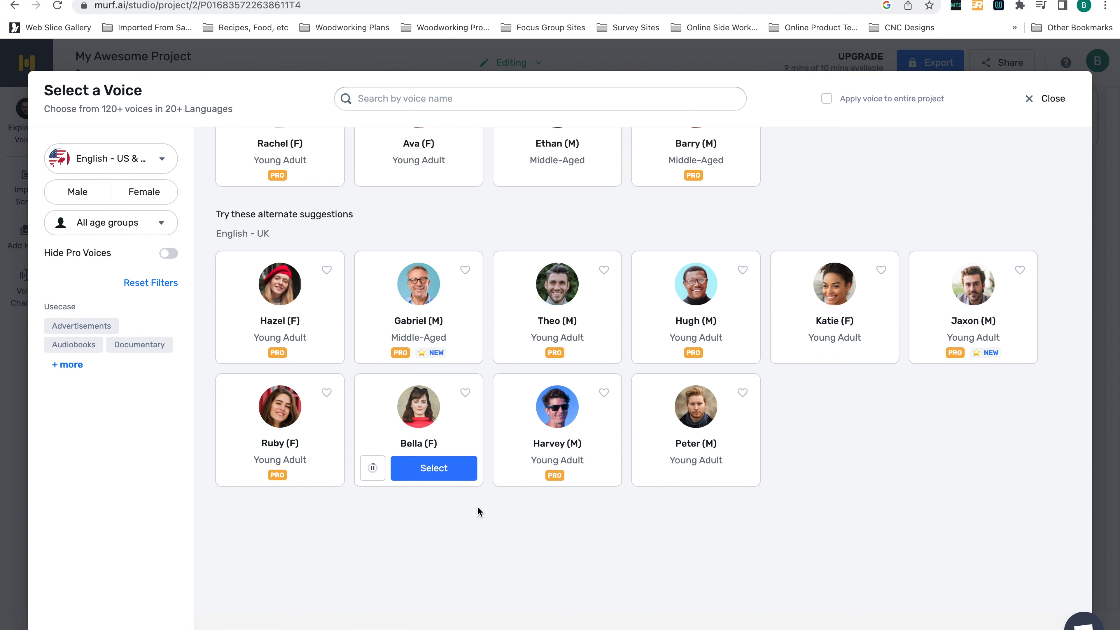
pyautogui.click(372, 466)
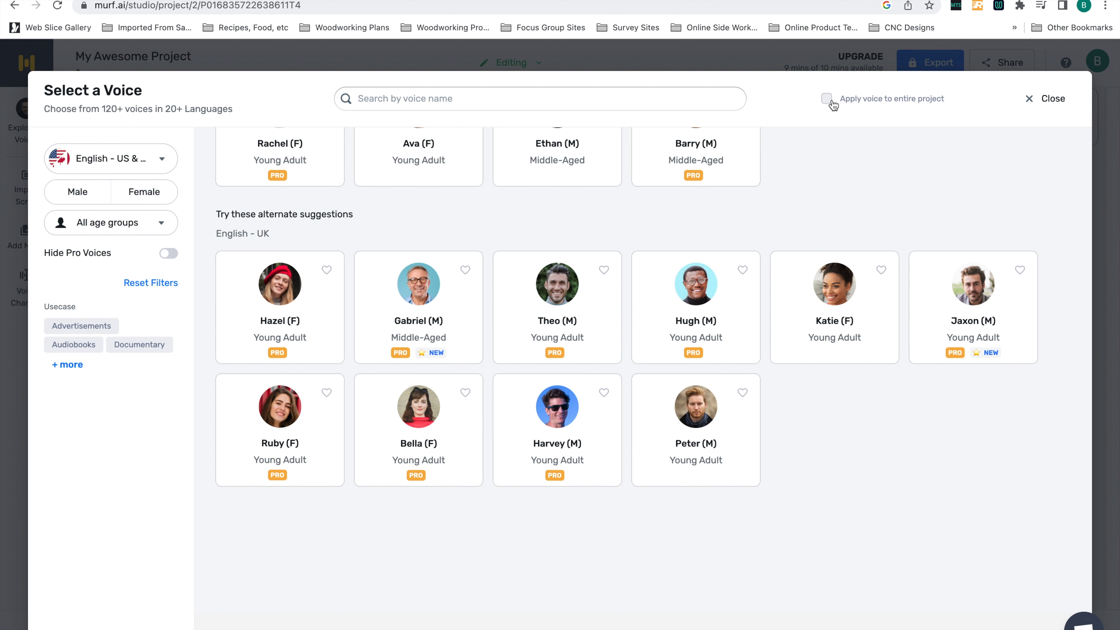
pyautogui.click(1051, 99)
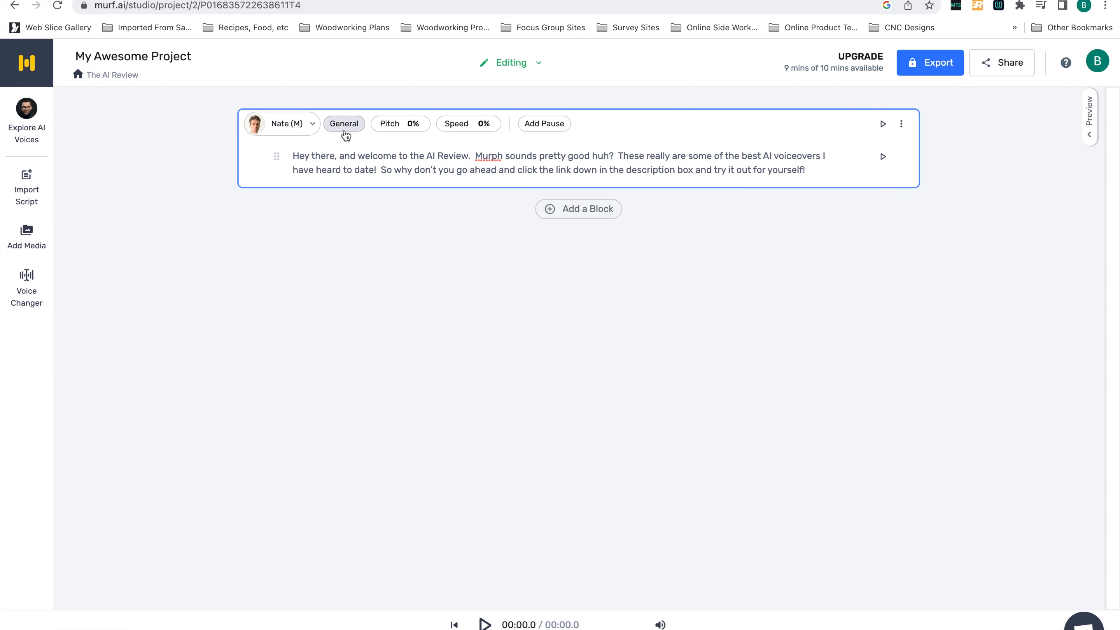
# Check the age group filter options and assign the English - UK voice Bella (F) to the script block.
pyautogui.click(302, 123)
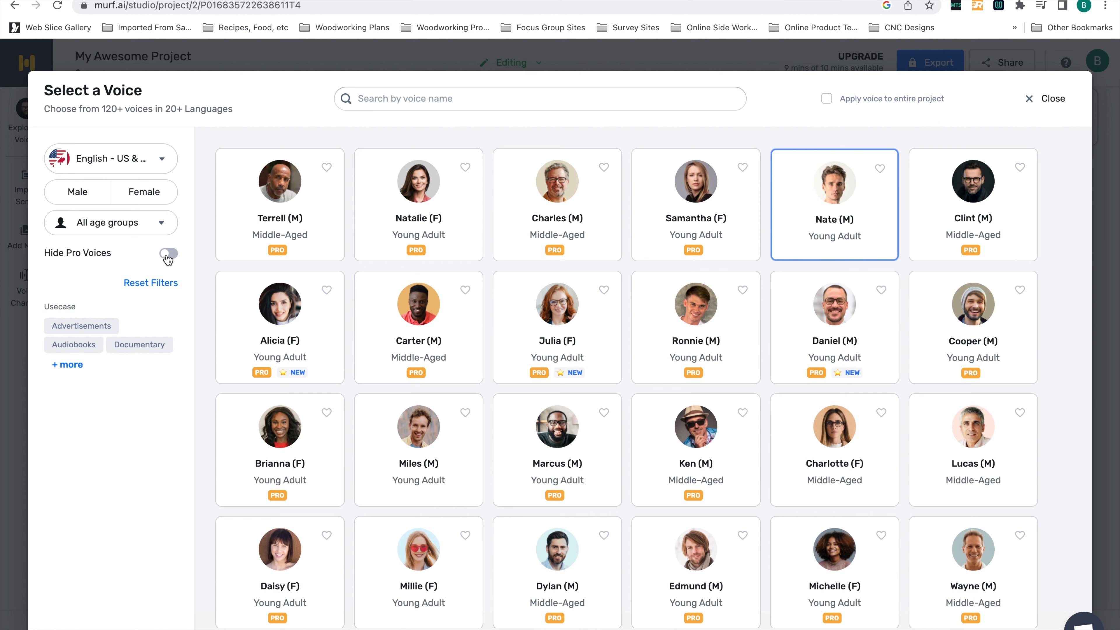
pyautogui.click(164, 223)
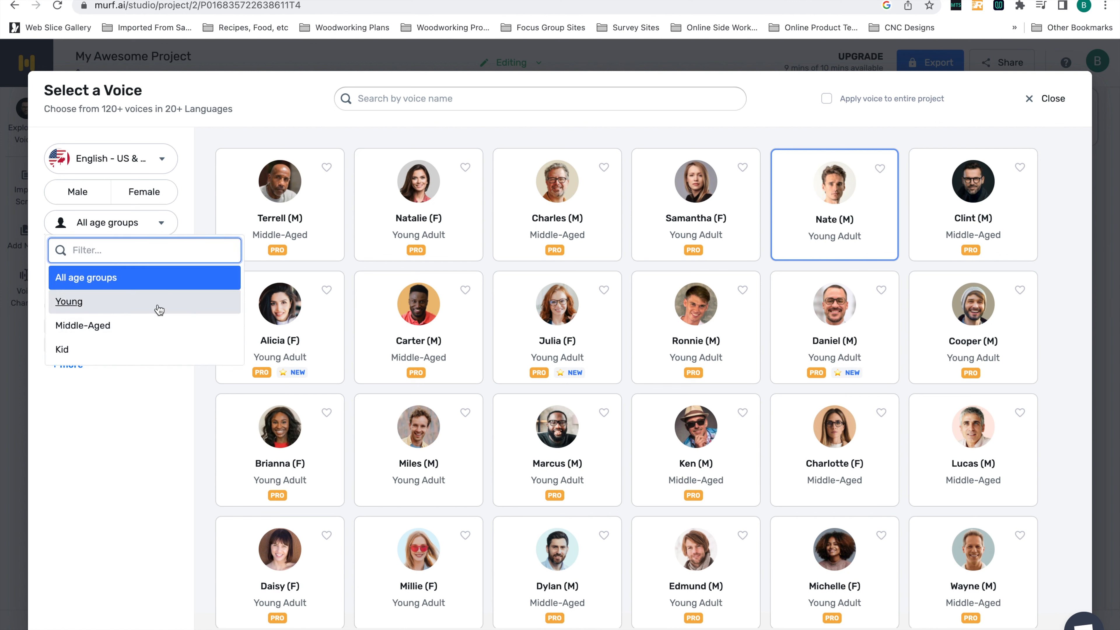
pyautogui.click(163, 223)
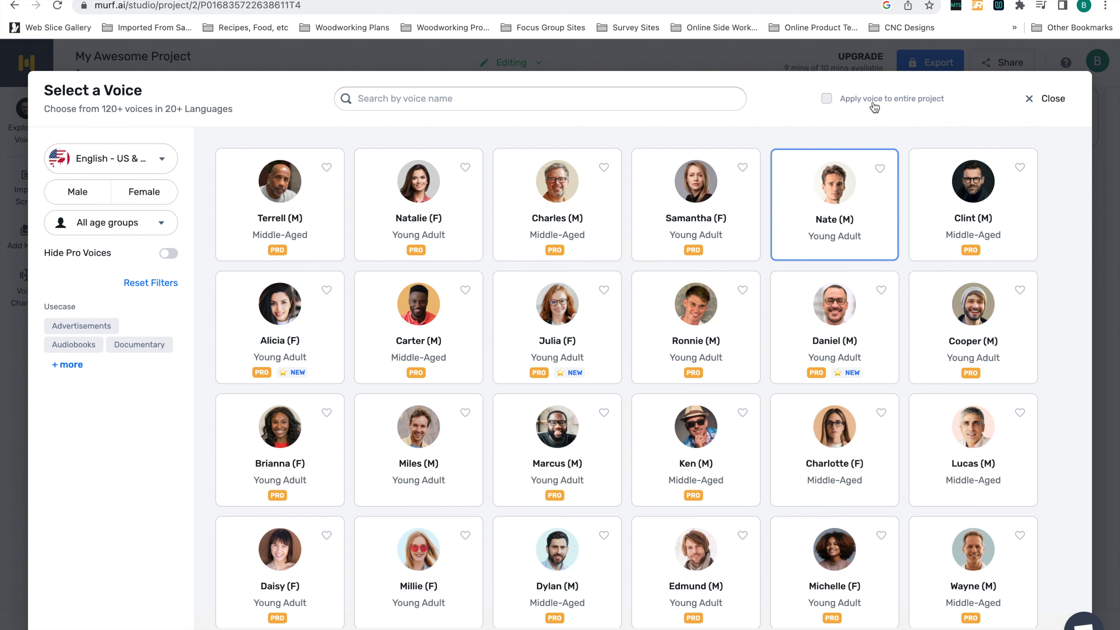
pyautogui.scroll(-15, 508, 360)
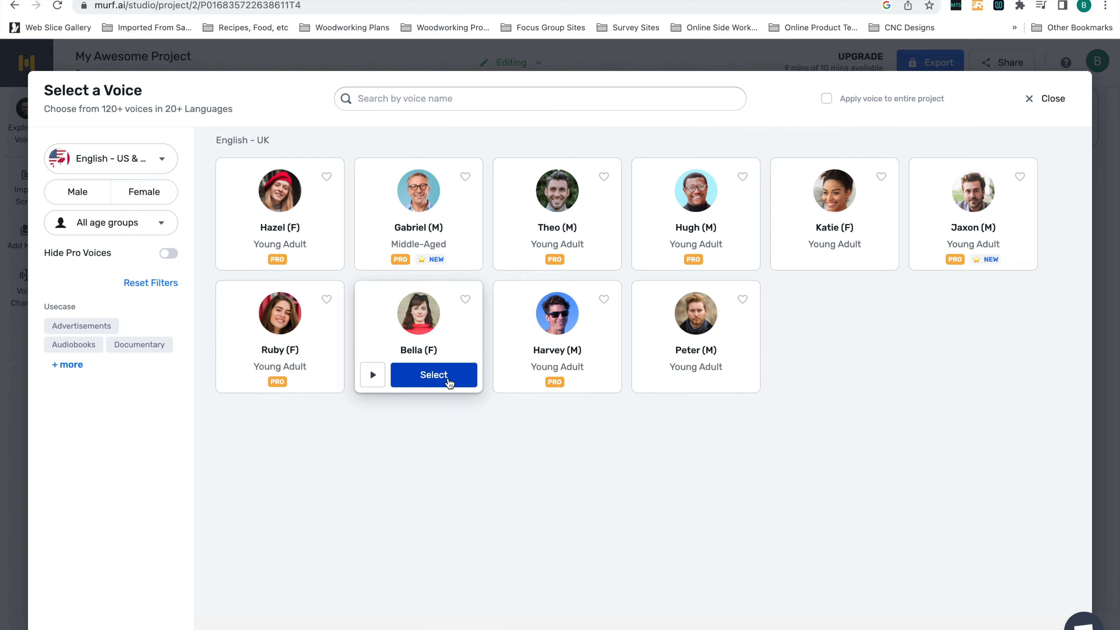
pyautogui.click(448, 382)
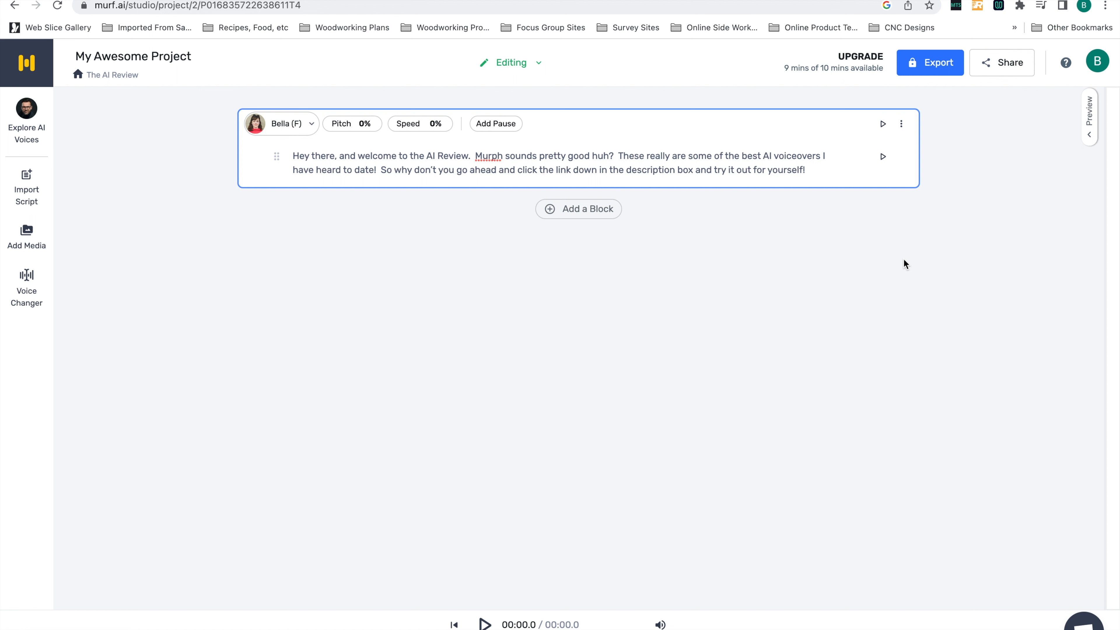
# View the block's pitch and speed sliders and the pause presets after "huh?", closing them without changing anything.
pyautogui.click(366, 124)
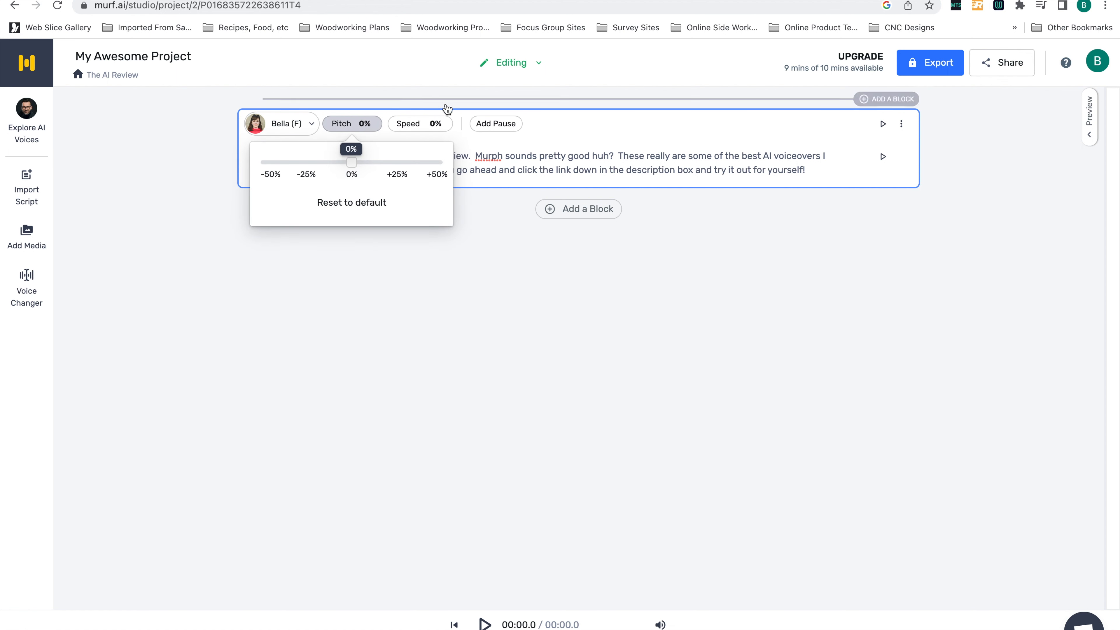
pyautogui.click(430, 126)
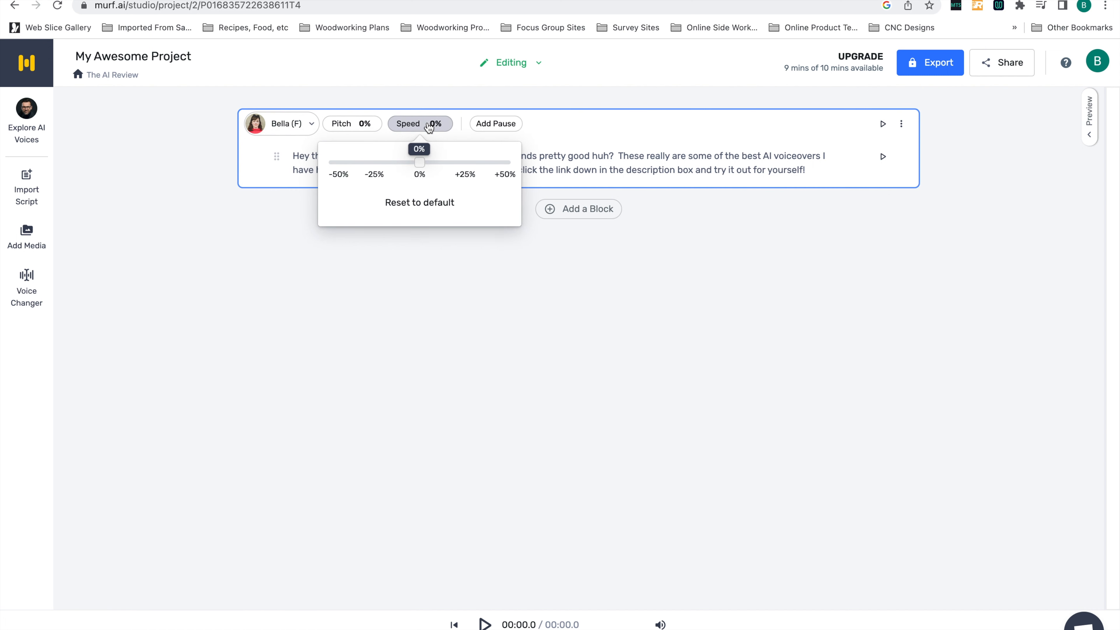
pyautogui.click(705, 301)
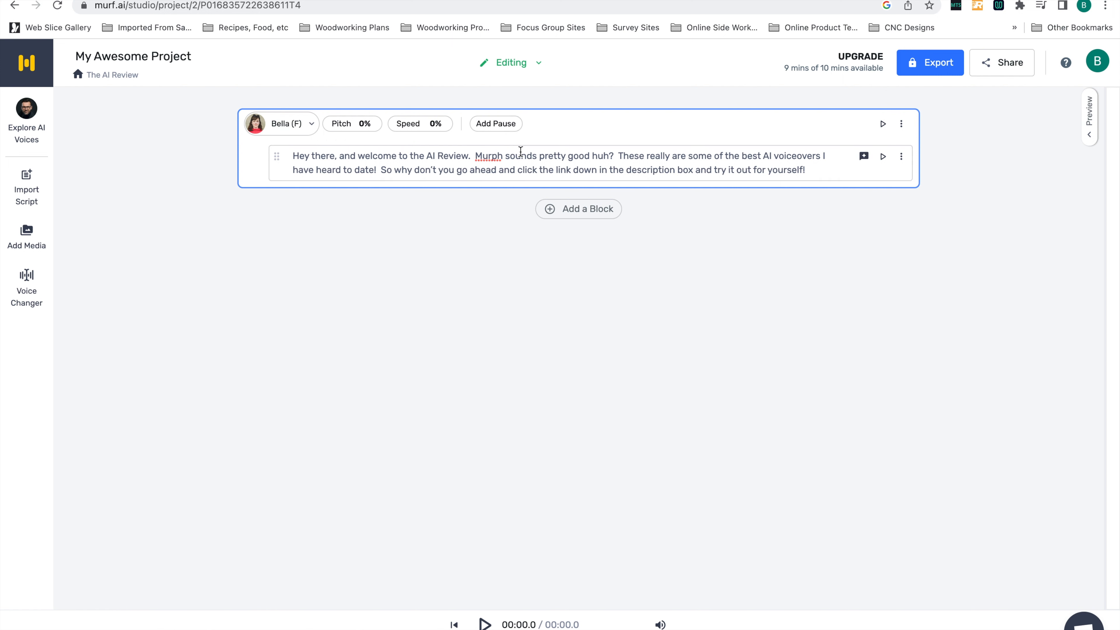
pyautogui.click(613, 156)
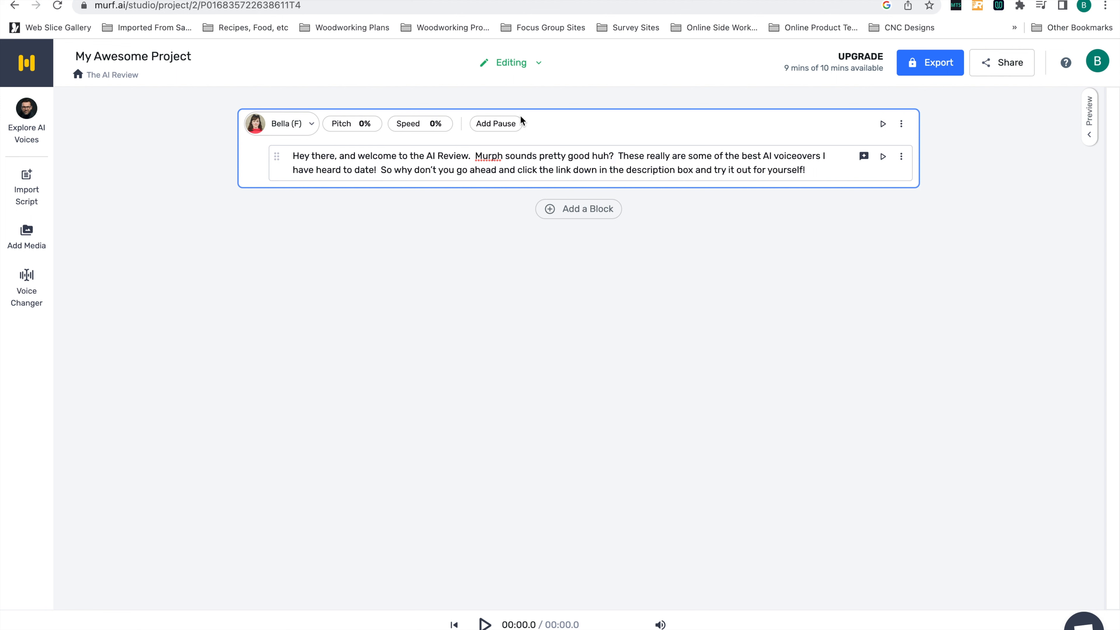
pyautogui.click(506, 125)
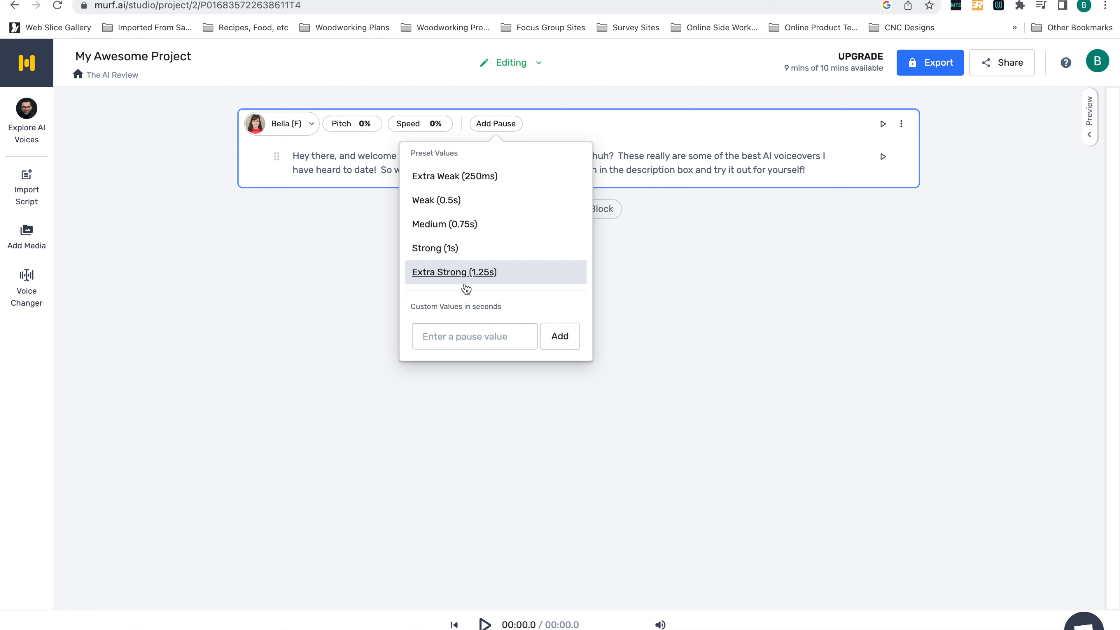
pyautogui.click(702, 292)
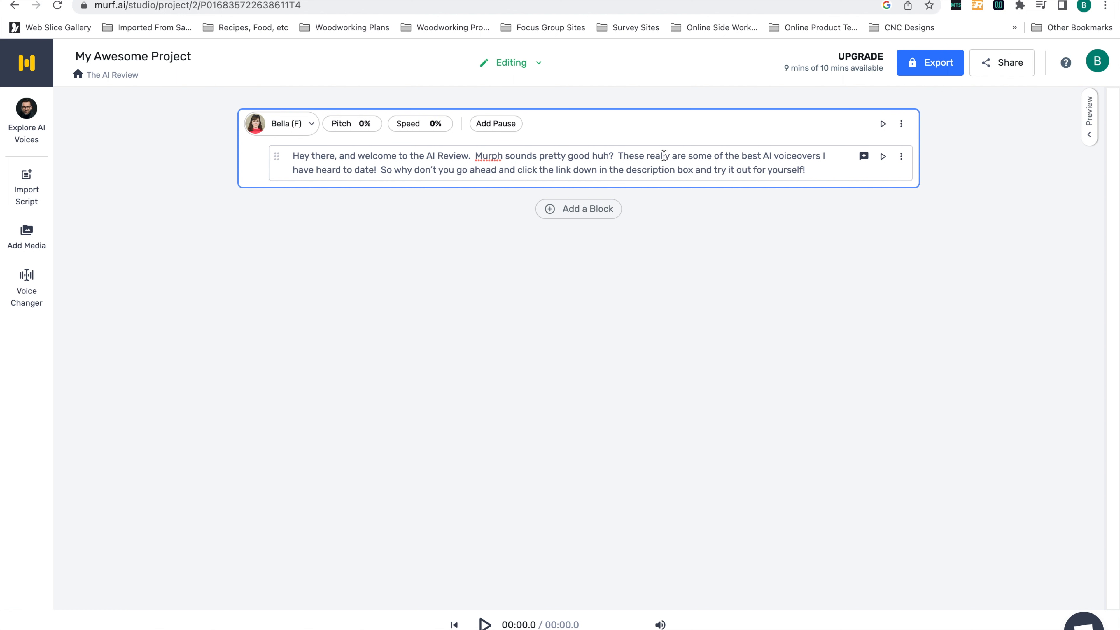
# Look through the suggested pronunciations for the word "good" in the script, and close the list without choosing one.
pyautogui.doubleClick(576, 157)
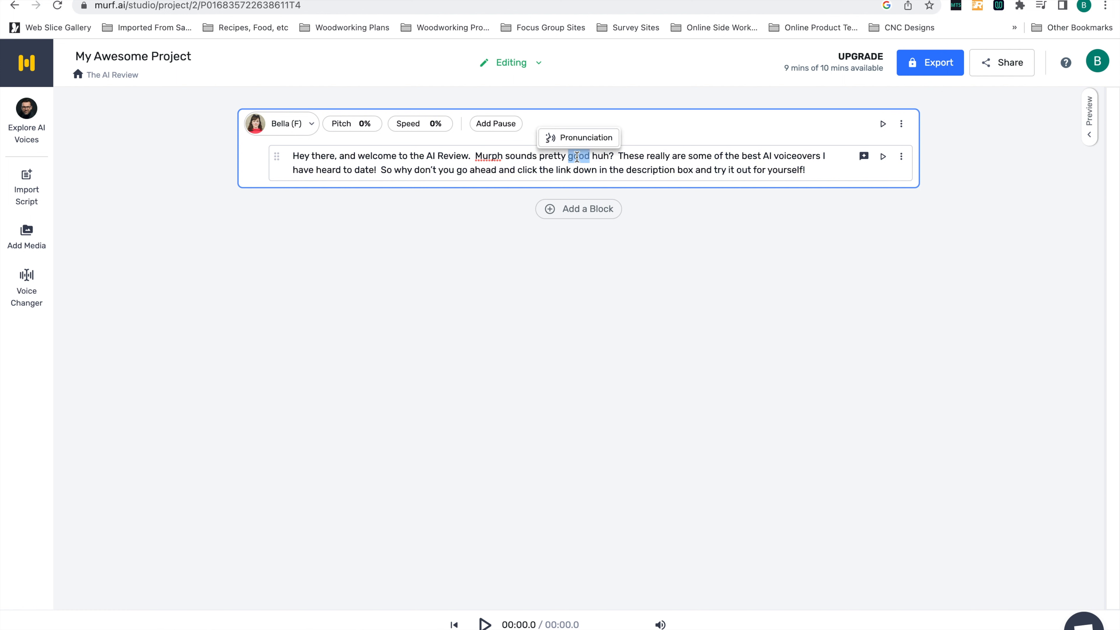
pyautogui.click(581, 141)
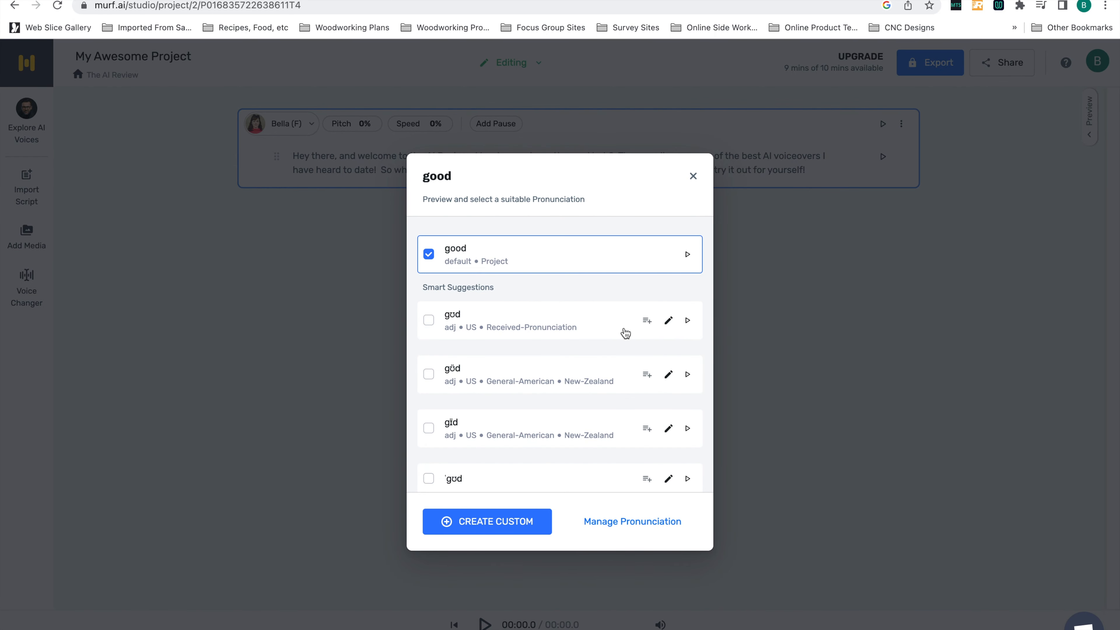
pyautogui.scroll(-3, 626, 333)
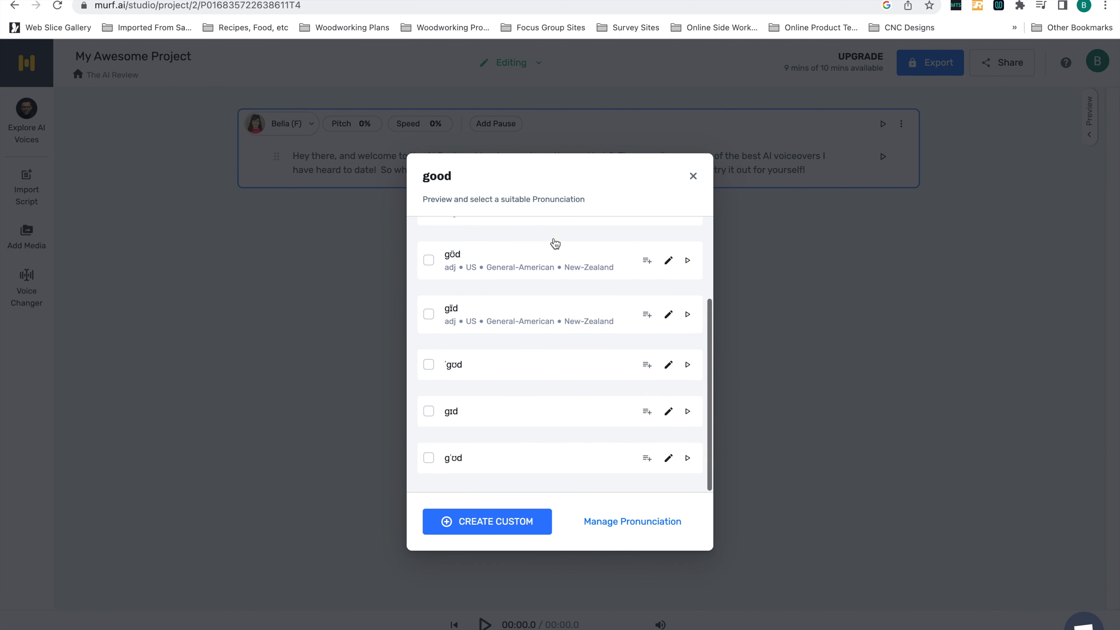
pyautogui.scroll(2, 592, 396)
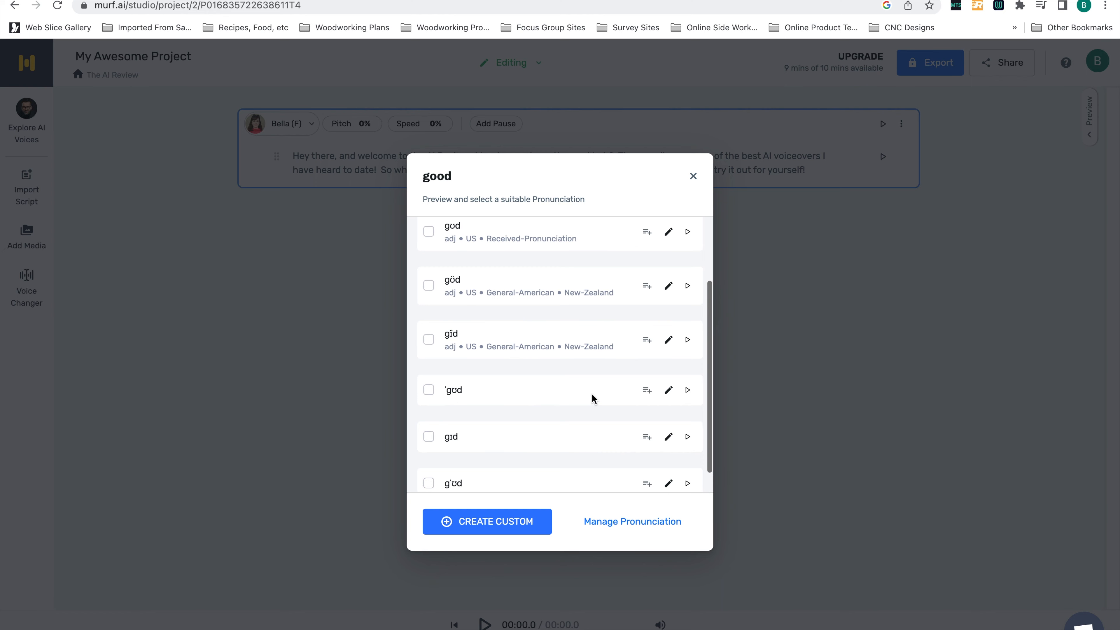
pyautogui.scroll(1, 592, 396)
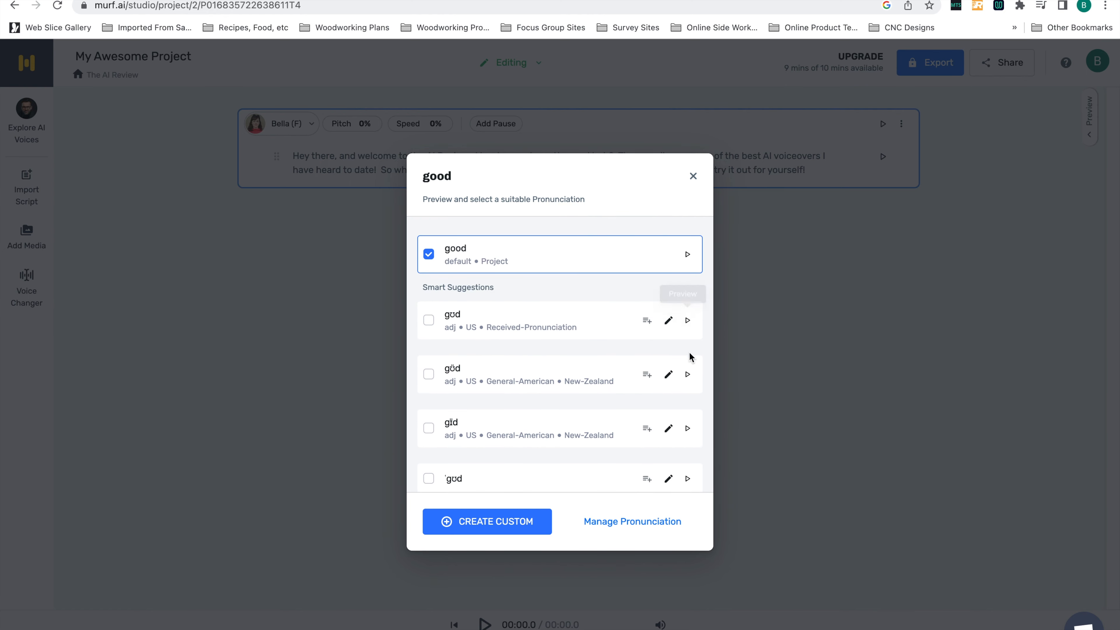
pyautogui.click(693, 176)
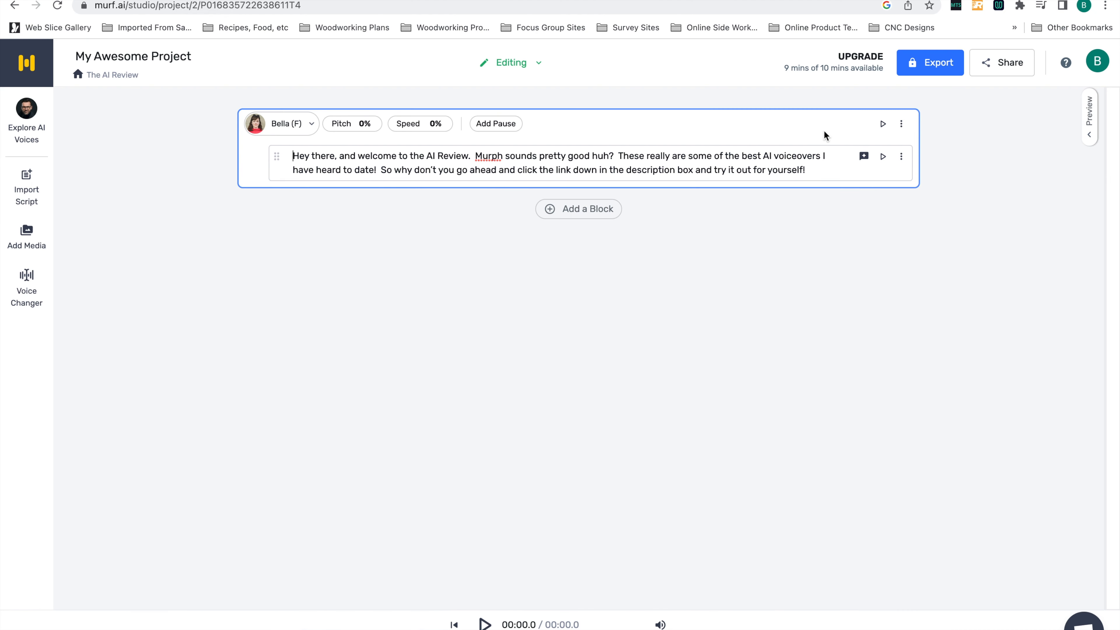
# Try placing a high emphasis node on the word "huh" in the Emphasis editor, and cancel it.
pyautogui.click(864, 157)
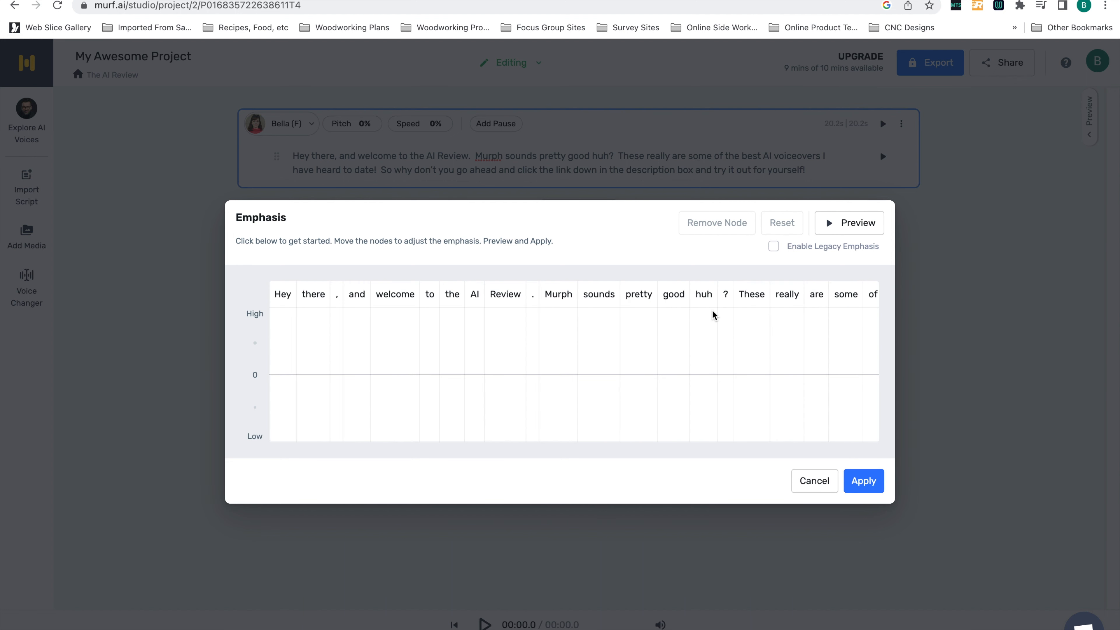
pyautogui.click(702, 316)
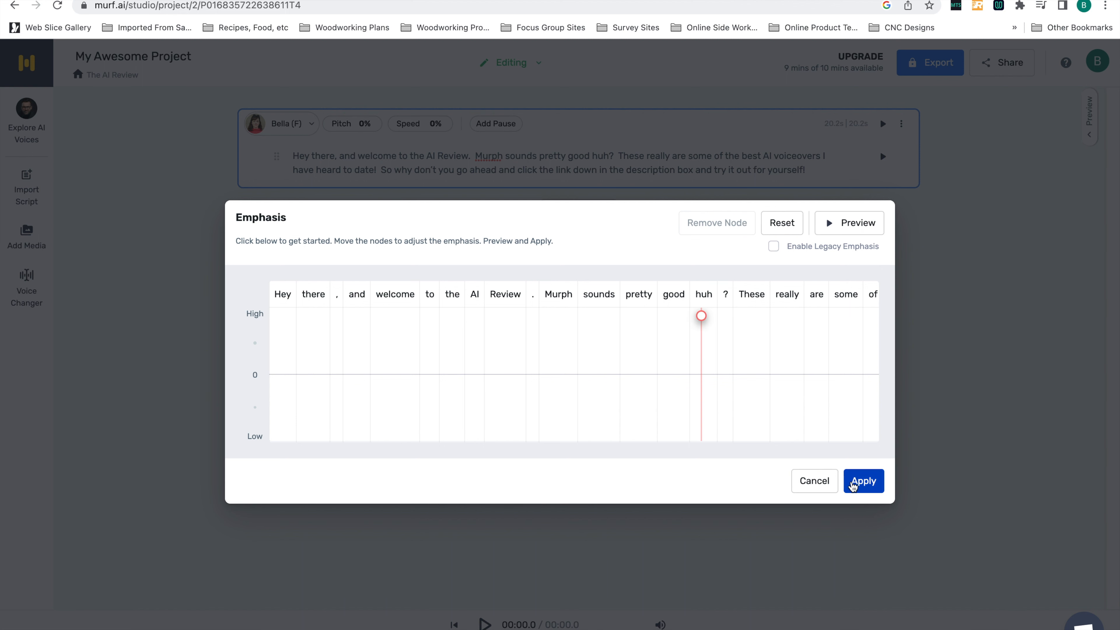
pyautogui.click(814, 481)
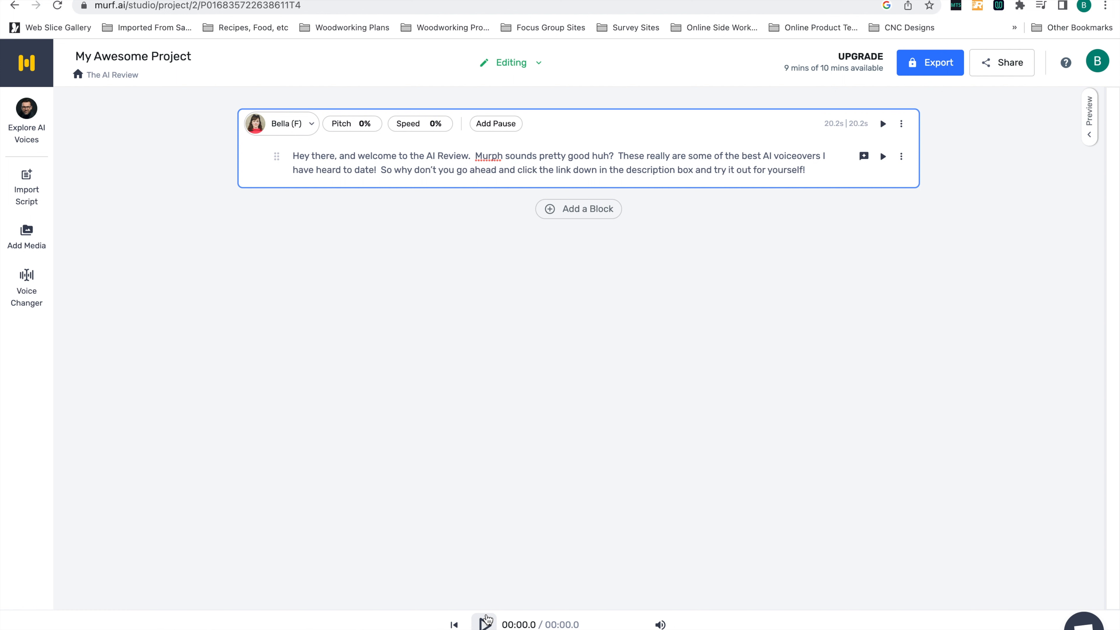
# Play the project's voiceover preview, adjusting the system volume while listening, and pause it.
pyautogui.click(486, 621)
pyautogui.click(483, 623)
pyautogui.press('XF86AudioLowerVolume')
pyautogui.press('XF86AudioLowerVolume')
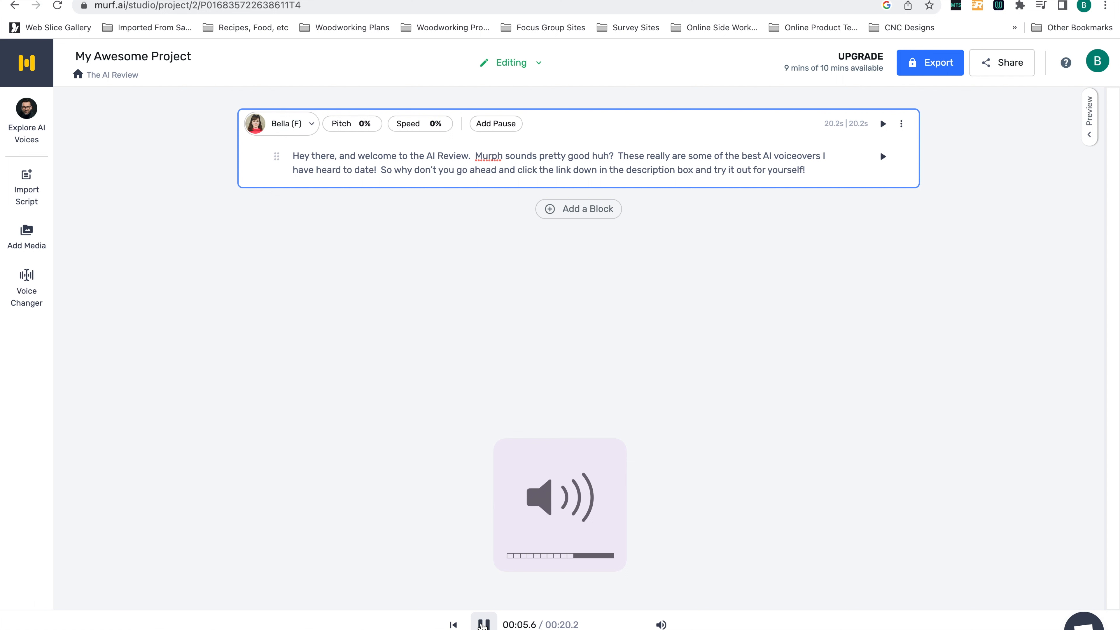
pyautogui.press('XF86AudioRaiseVolume')
pyautogui.click(484, 624)
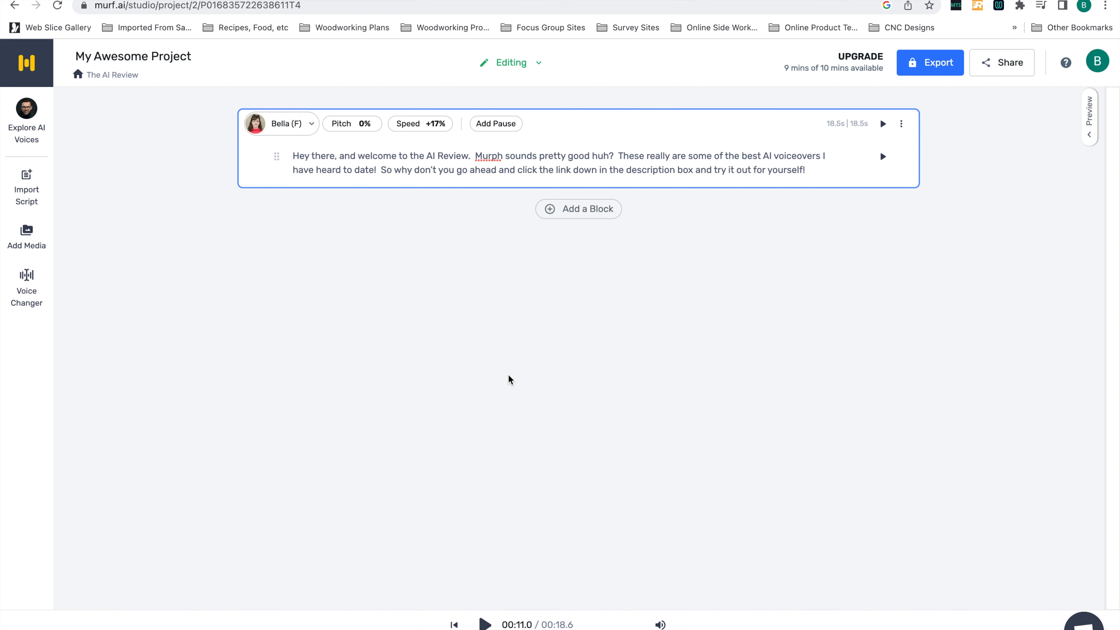
# View the Voice Changer upload dialog, close it, and look at the stock images and stock videos available as project media.
pyautogui.click(26, 286)
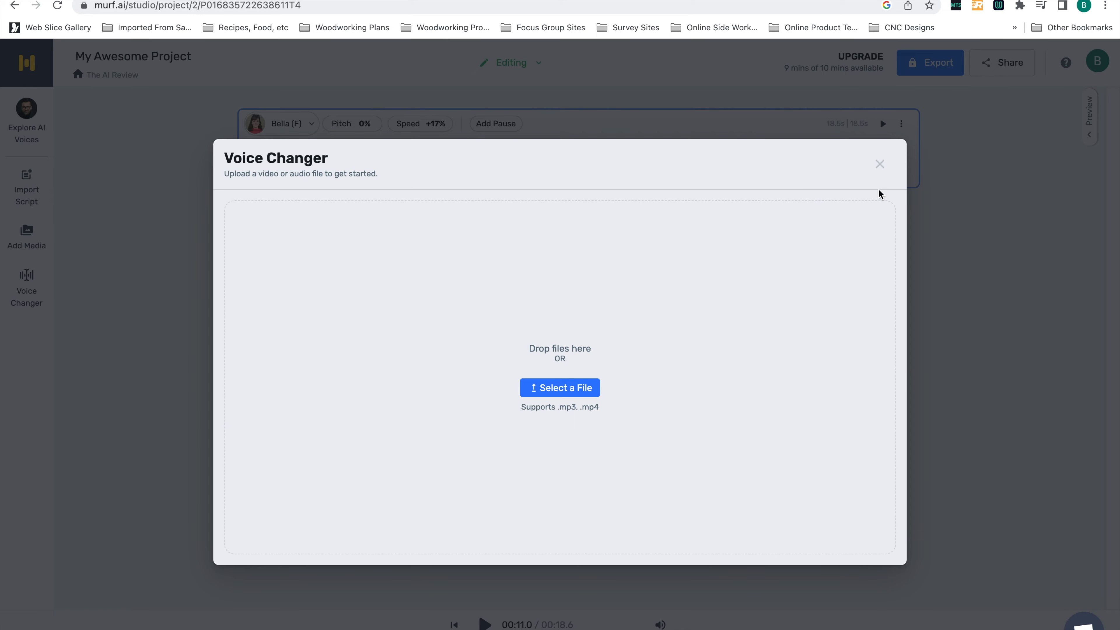
pyautogui.click(880, 164)
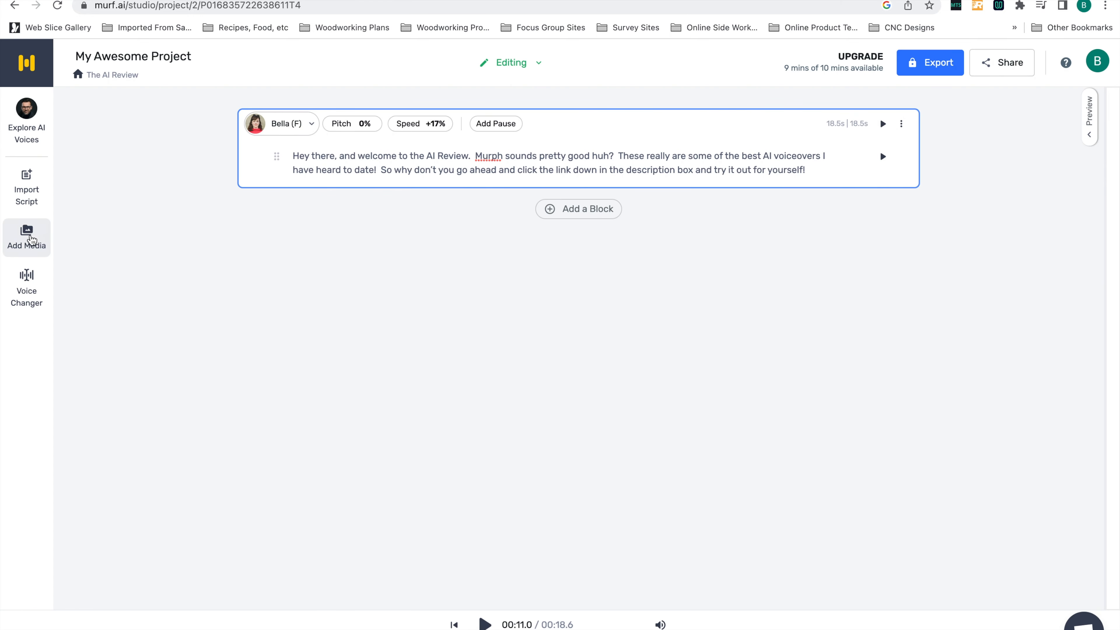
pyautogui.click(26, 236)
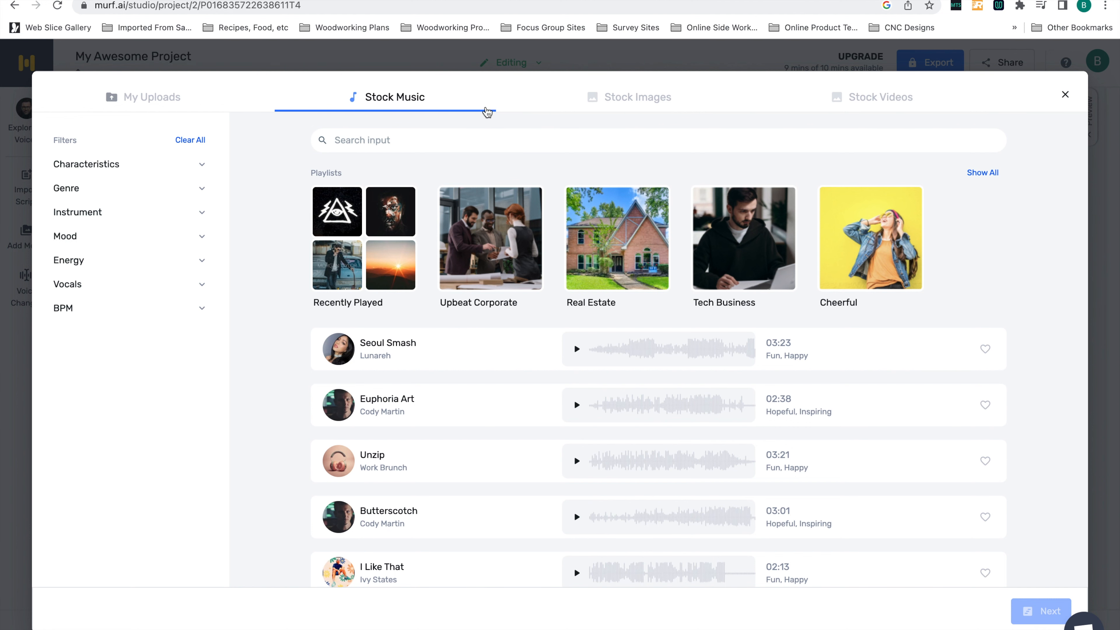
pyautogui.click(650, 95)
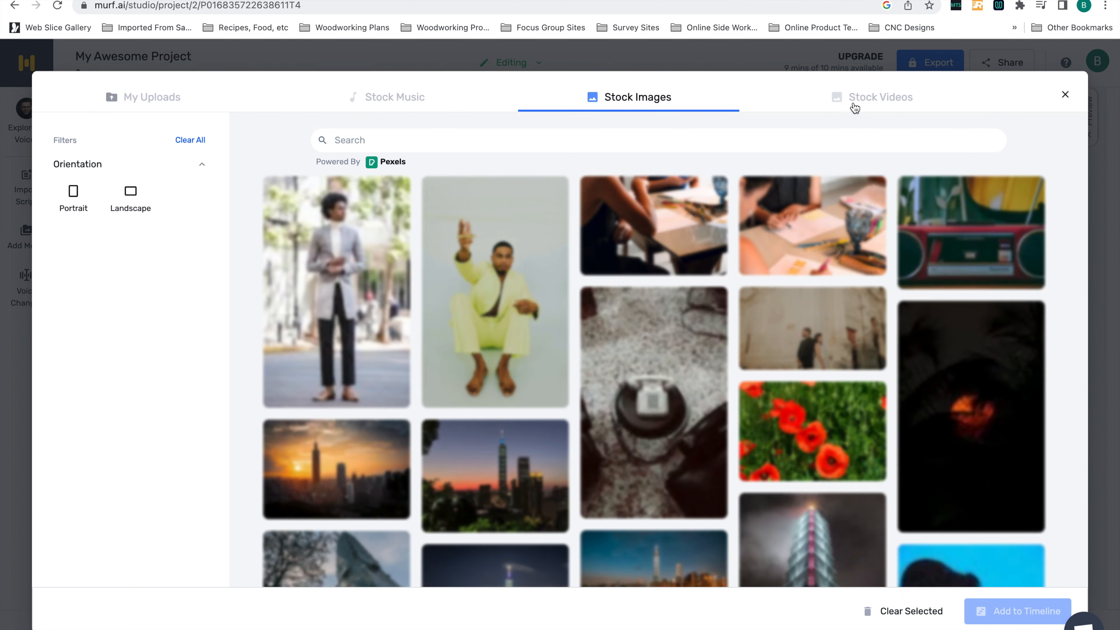
pyautogui.click(868, 104)
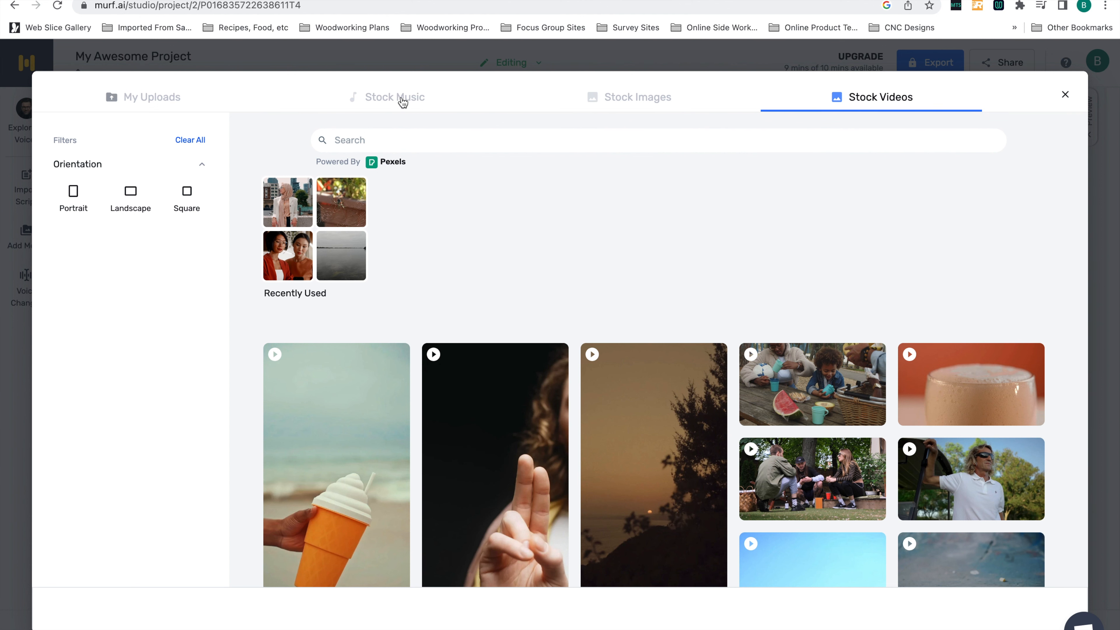
# Browse the stock music list and preview the track Ventura while lowering the system volume.
pyautogui.click(403, 102)
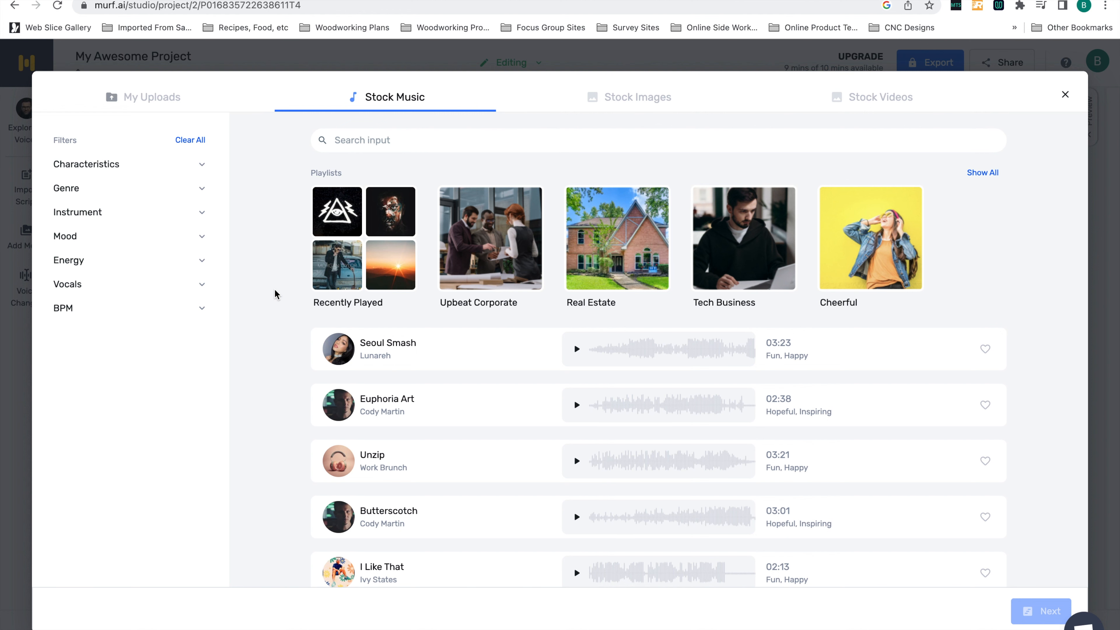
pyautogui.scroll(-2, 437, 391)
pyautogui.scroll(-3, 439, 392)
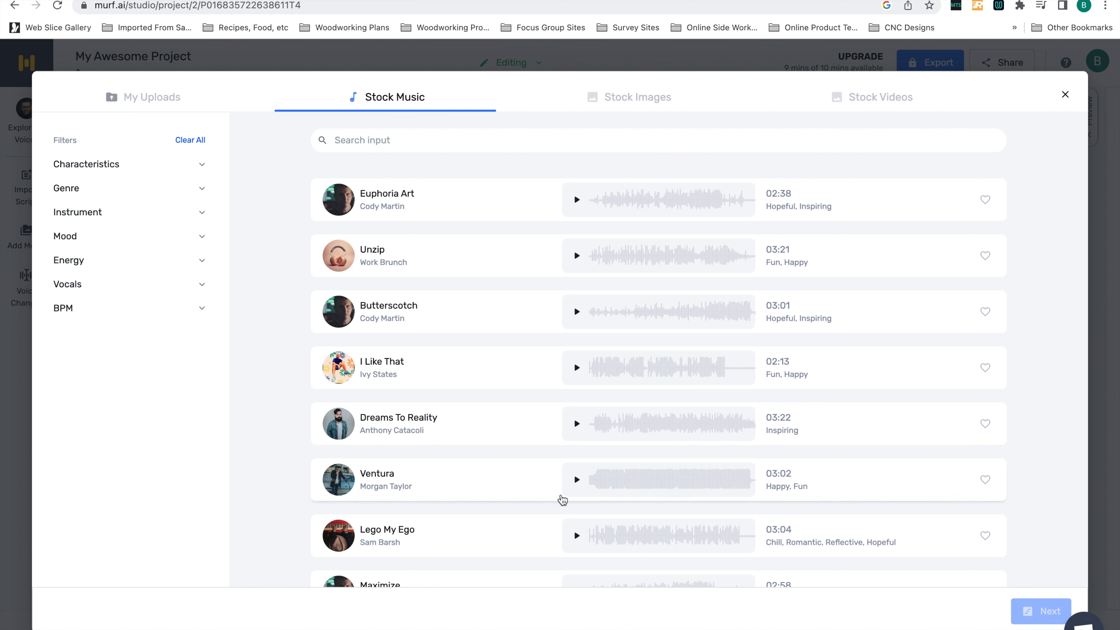
pyautogui.click(576, 480)
pyautogui.press('XF86AudioLowerVolume')
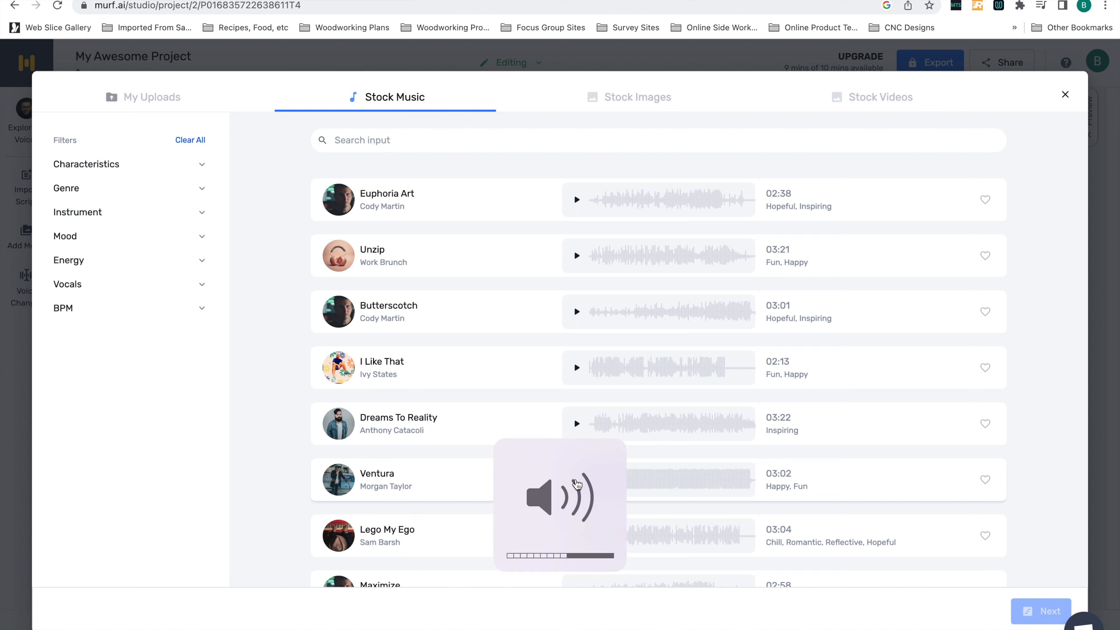
pyautogui.press('XF86AudioLowerVolume')
pyautogui.press('XF86AudioLowerVolume')
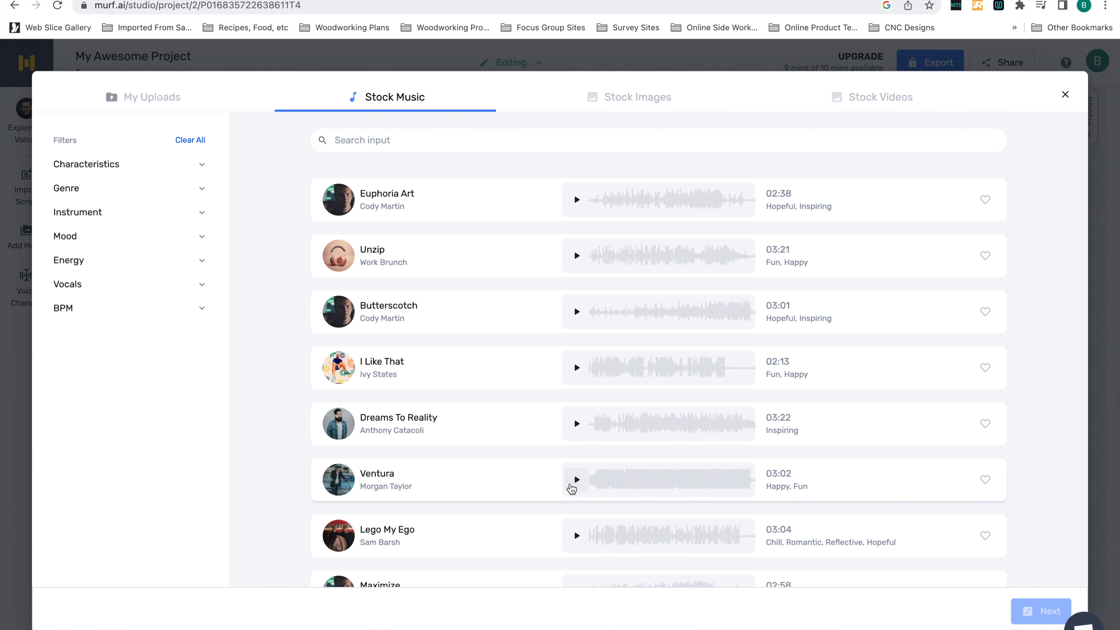
# Select the stock track Ventura, trim it to the range 00:00 to 00:23, and add it to the timeline.
pyautogui.click(491, 490)
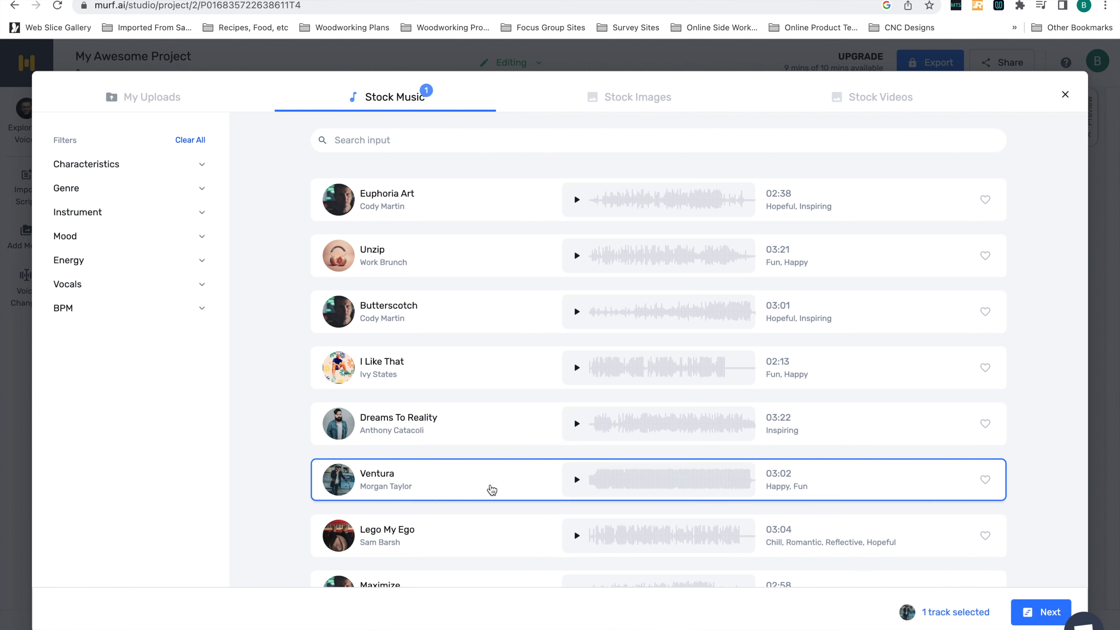
pyautogui.click(1040, 619)
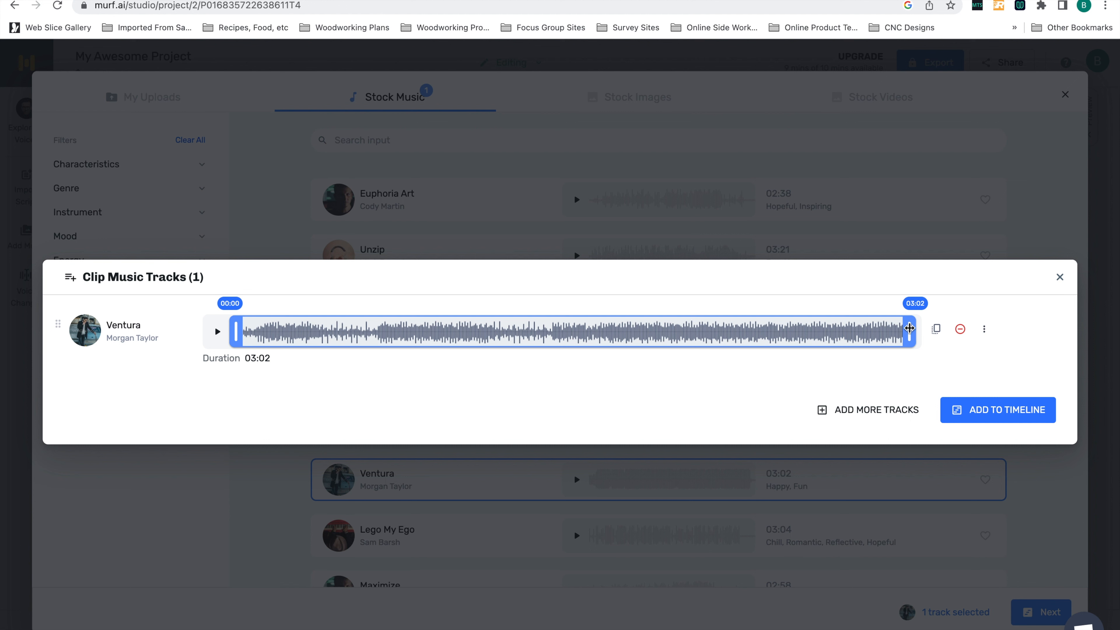
pyautogui.moveTo(909, 329); pyautogui.dragTo(303, 343)
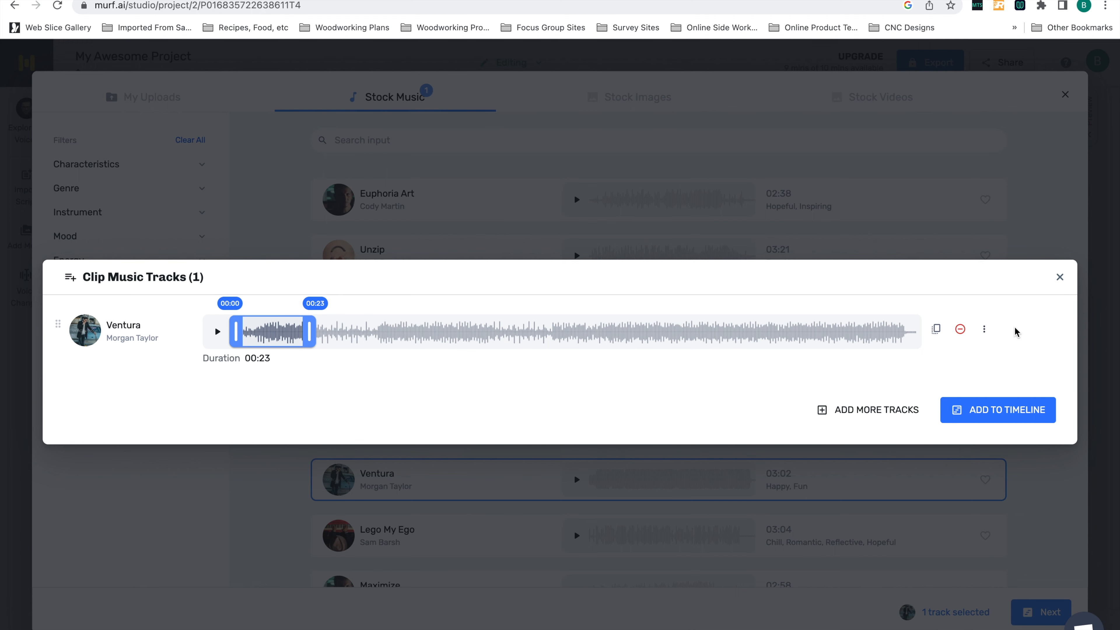
pyautogui.click(1004, 406)
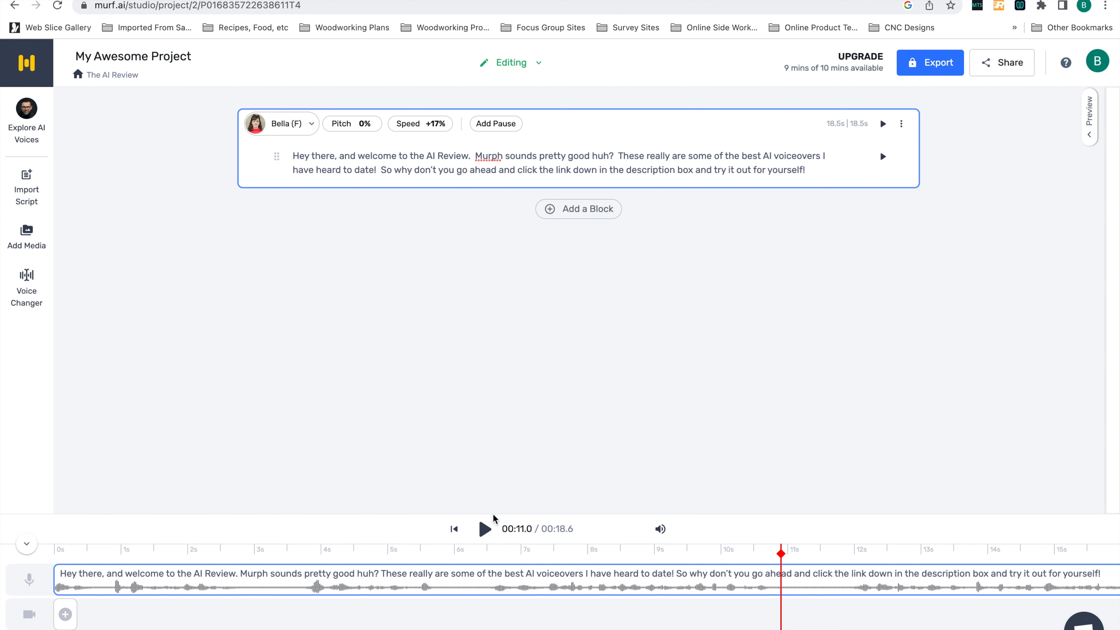
# Play a short stretch of the project audio, pause it, and set the script block's speed to +20%.
pyautogui.click(487, 537)
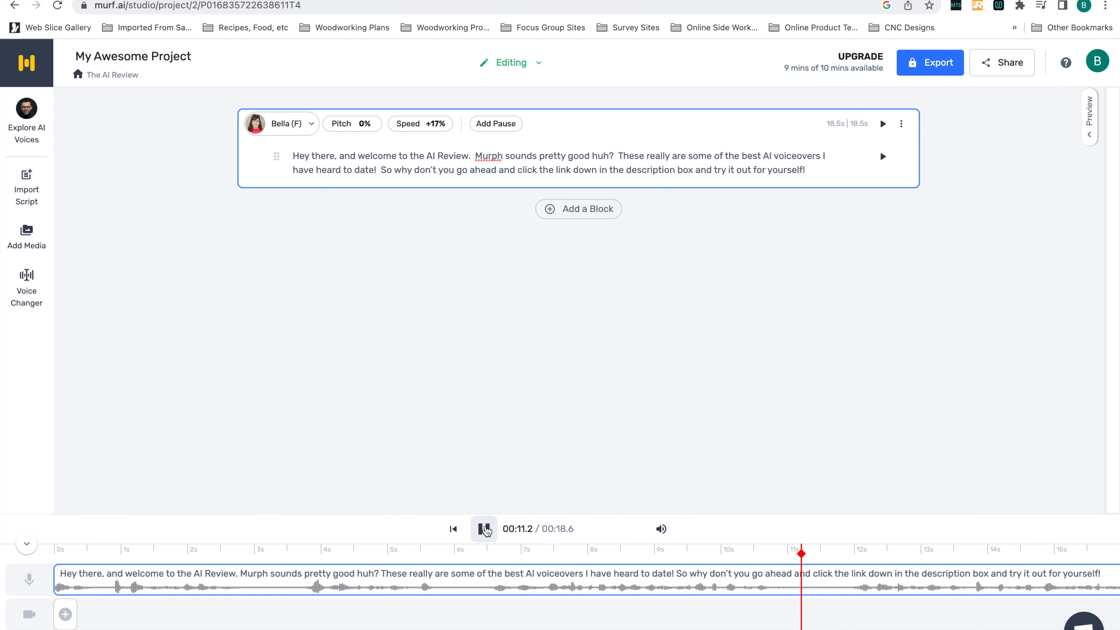
pyautogui.click(485, 531)
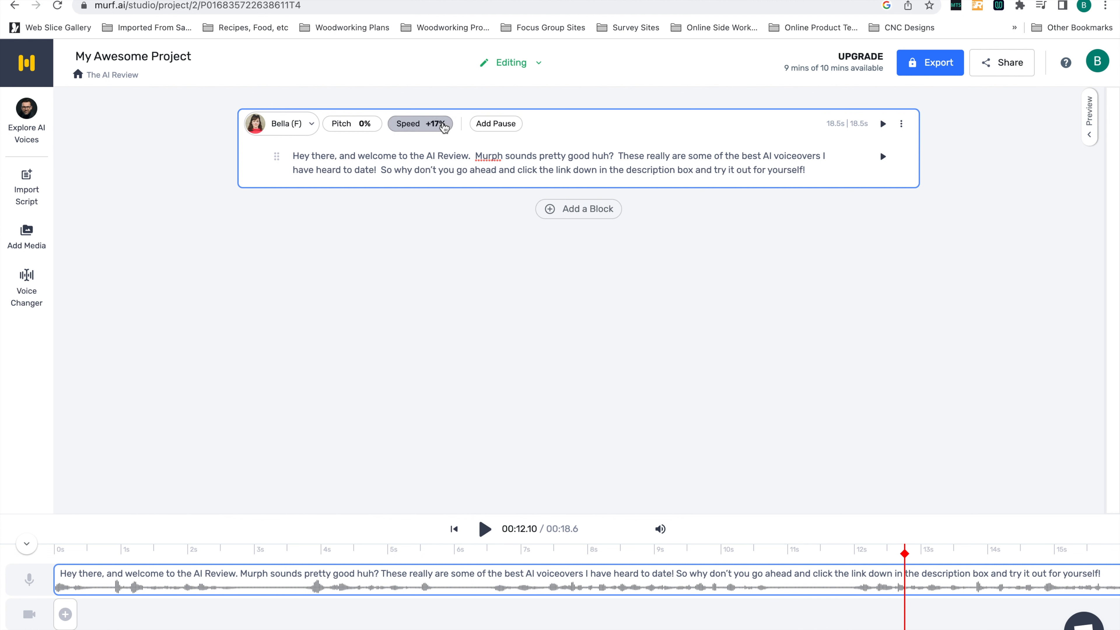
pyautogui.click(443, 123)
pyautogui.moveTo(450, 162); pyautogui.dragTo(455, 164)
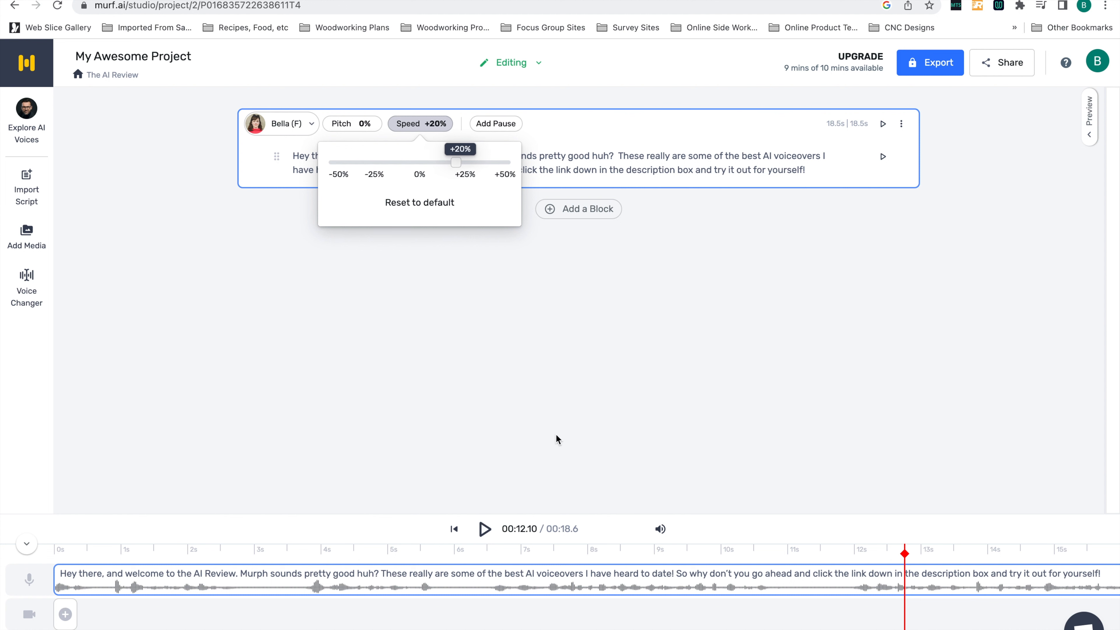
# Rebuild and play the preview of the voiceover with background music, raising and lowering the system volume, and pause it near the end.
pyautogui.click(482, 528)
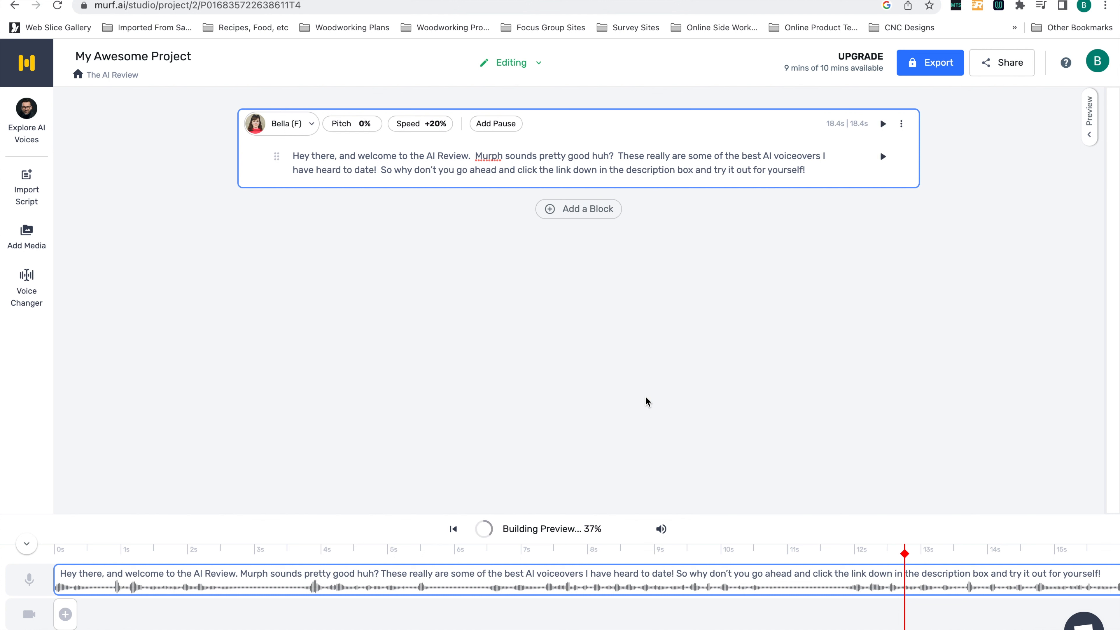
pyautogui.click(485, 528)
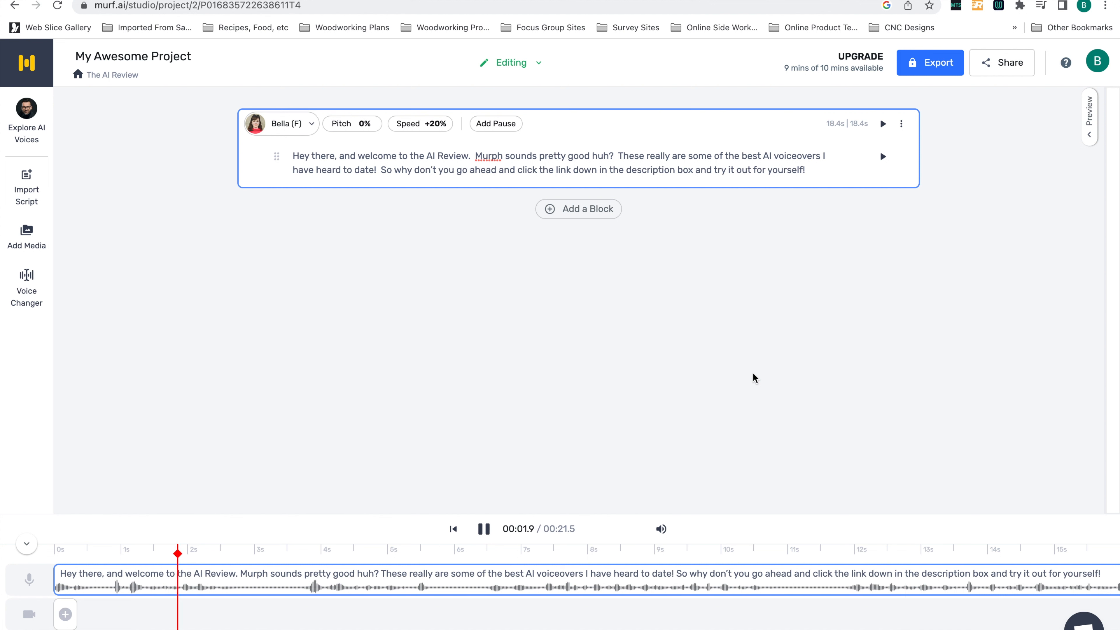
pyautogui.press('XF86AudioRaiseVolume')
pyautogui.press('XF86AudioRaiseVolume')
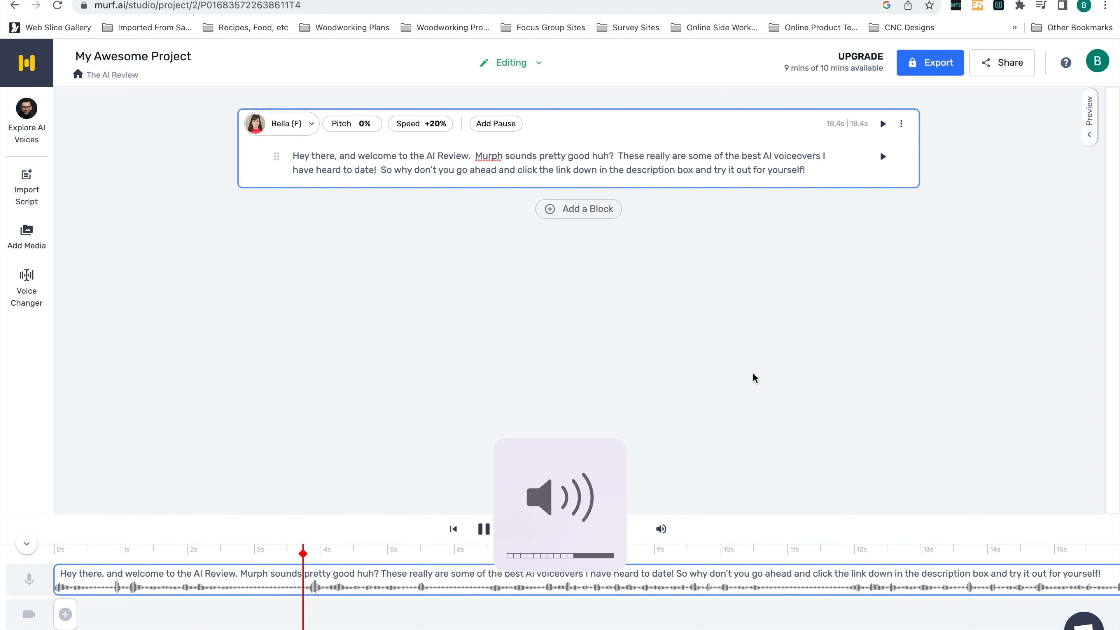
pyautogui.press('XF86AudioRaiseVolume')
pyautogui.press('XF86AudioRaiseVolume')
pyautogui.press('XF86AudioRaiseVolume')
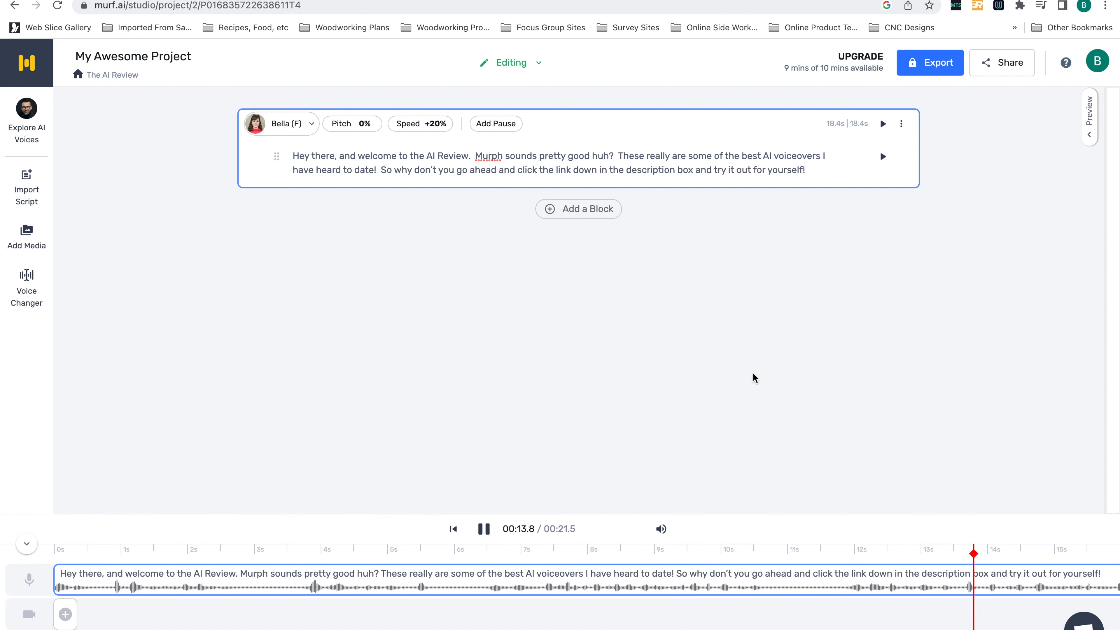
pyautogui.press('XF86AudioRaiseVolume')
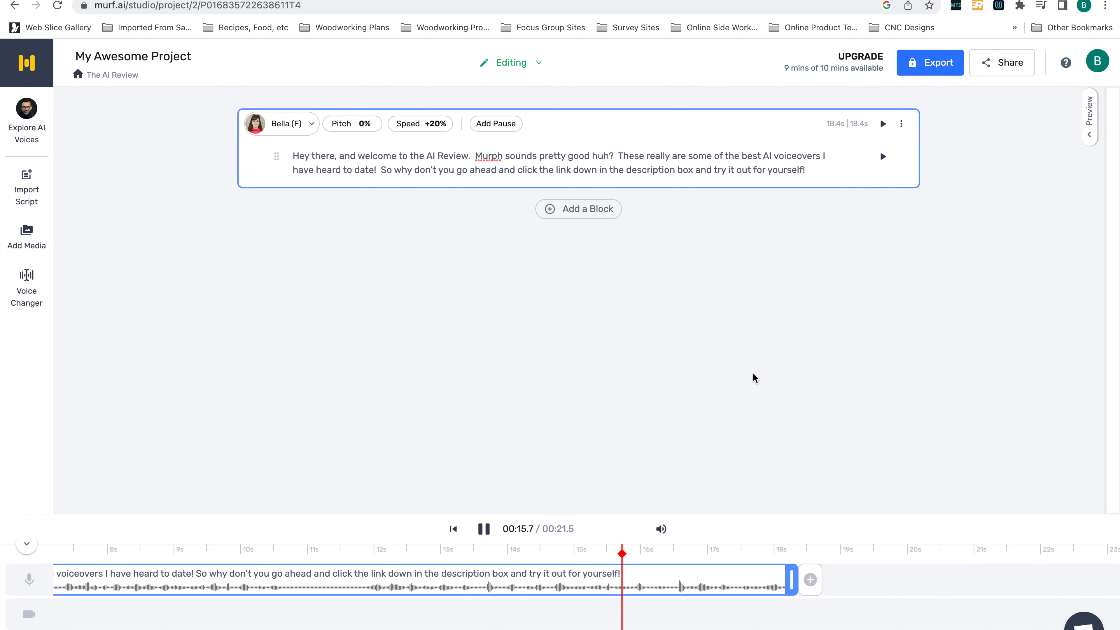
pyautogui.press('XF86AudioLowerVolume')
pyautogui.press('XF86AudioLowerVolume')
pyautogui.press('XF86AudioLowerVolume')
pyautogui.press('XF86AudioLowerVolume')
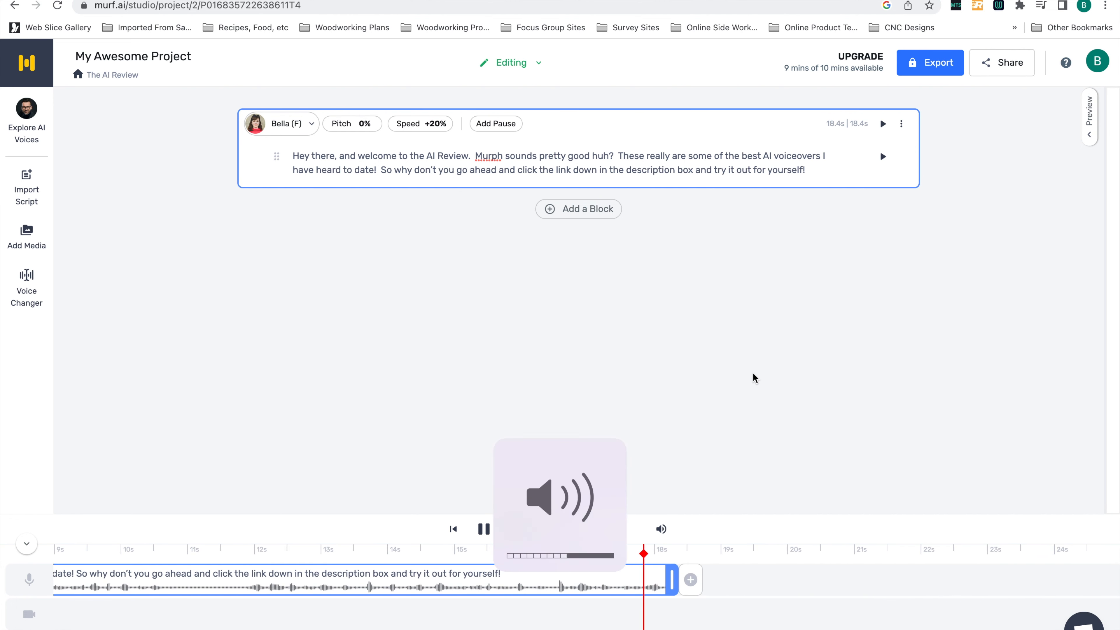
pyautogui.click(483, 529)
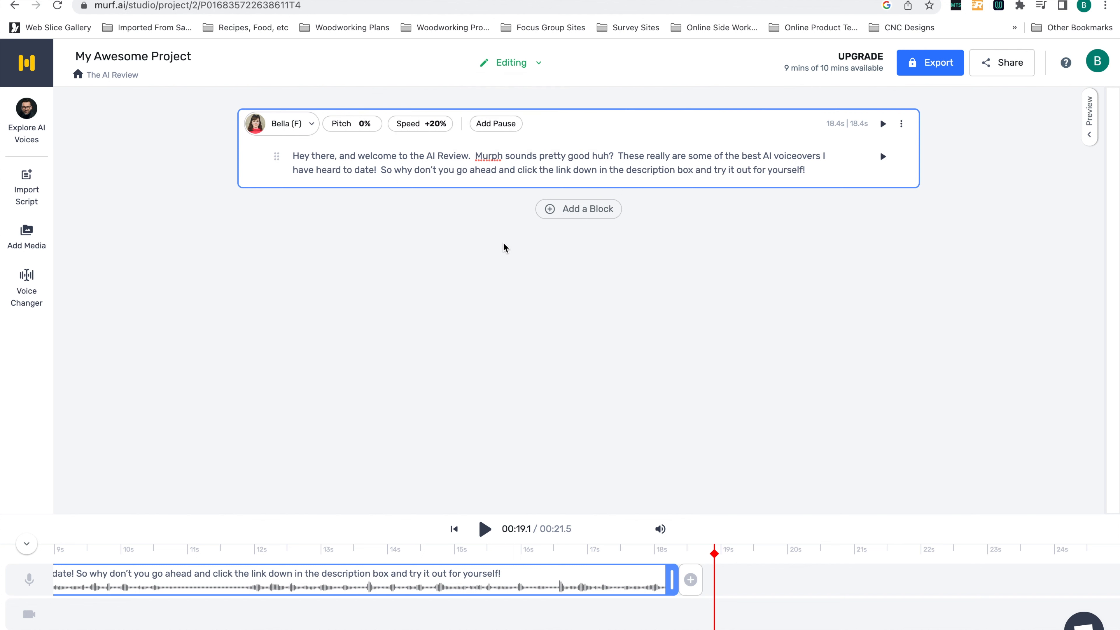
# Set the script block's speed to +23% and check the volume mixer with its Auto Ducking options.
pyautogui.click(450, 124)
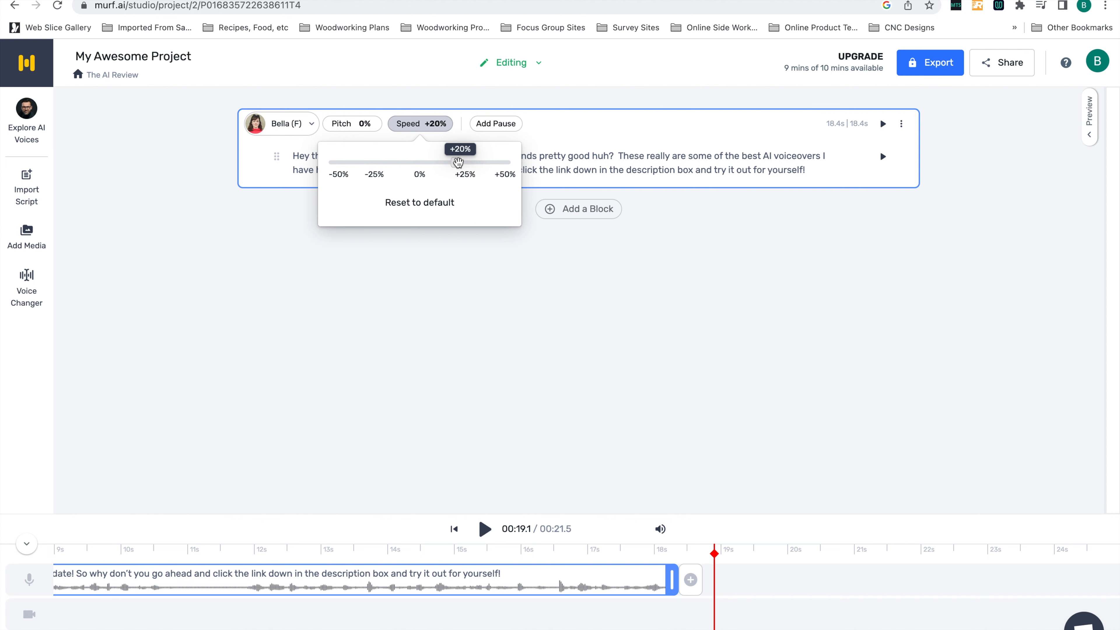
pyautogui.click(460, 163)
pyautogui.click(572, 384)
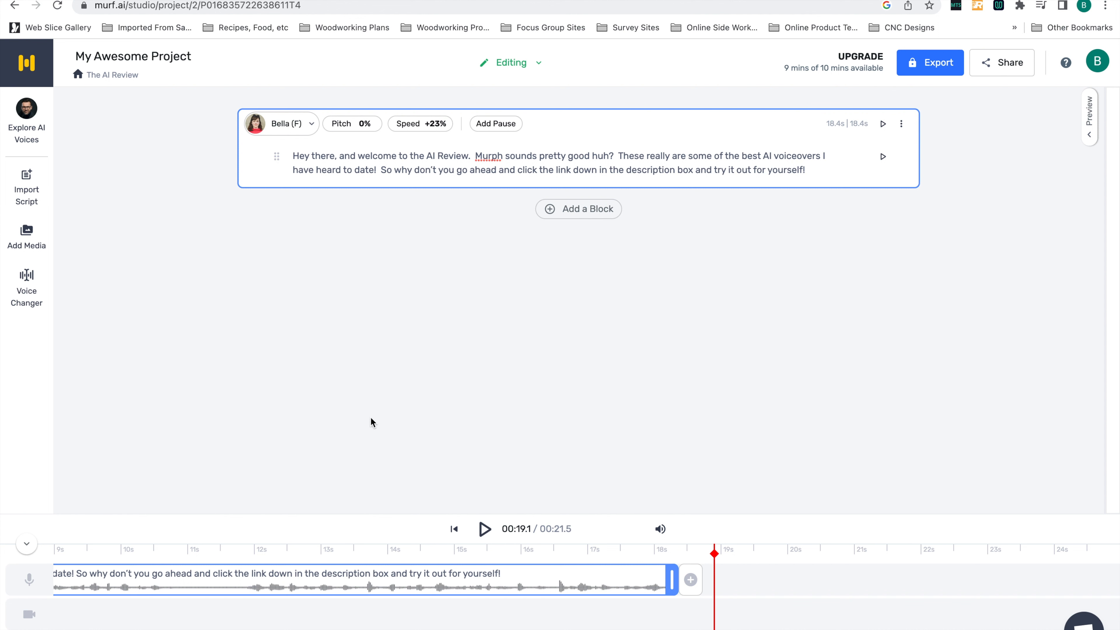
pyautogui.click(660, 530)
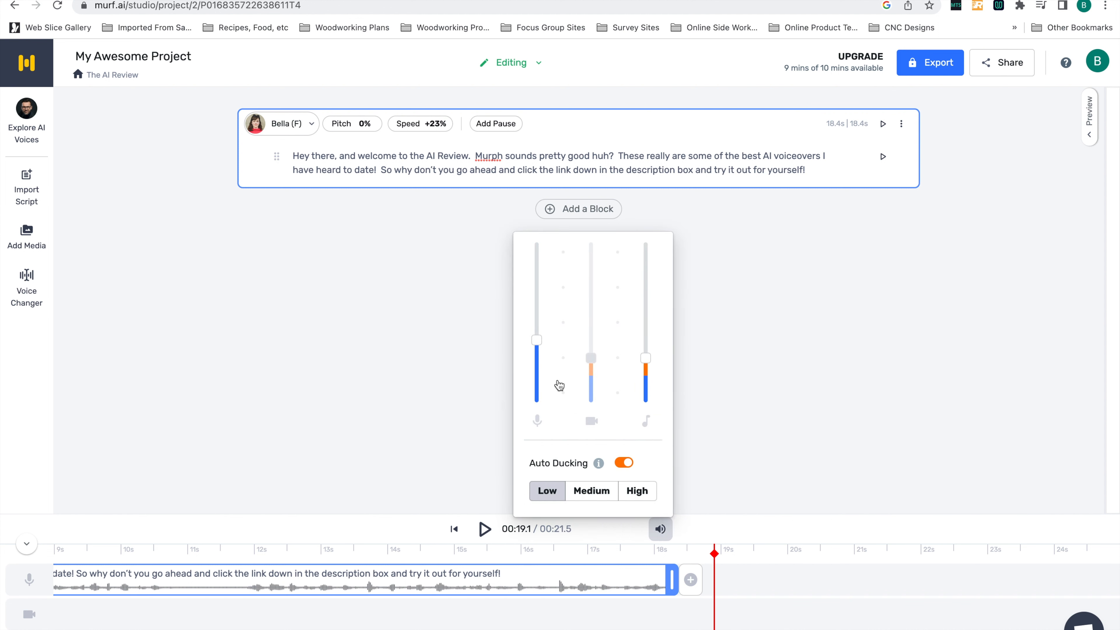
pyautogui.click(855, 312)
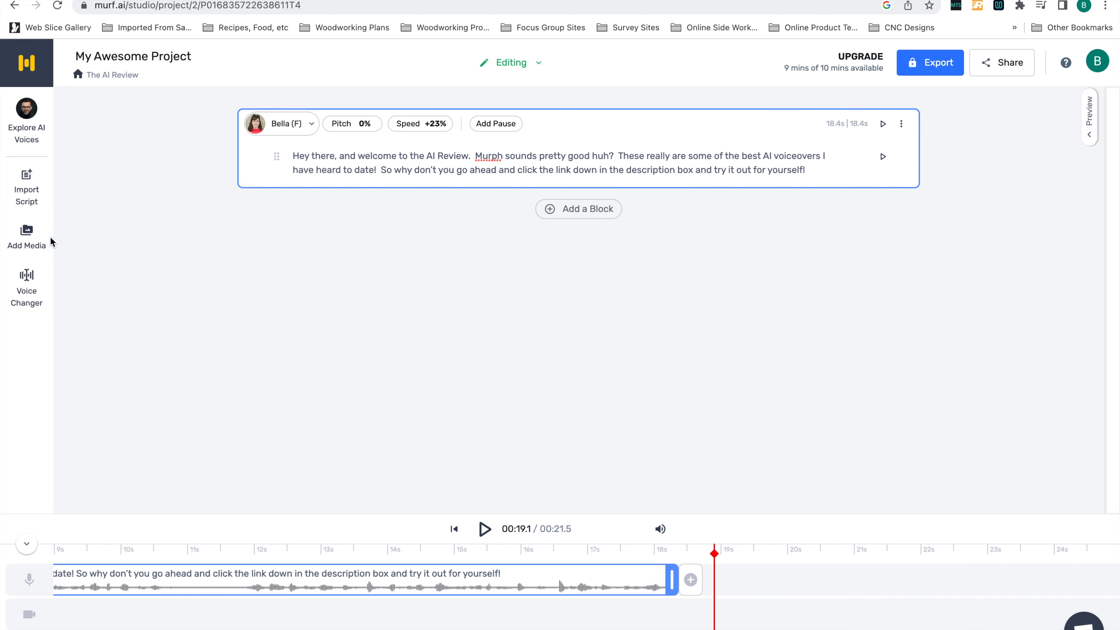
# Open the stock video library, compare the Portrait, Landscape and Square orientations, and keep the Landscape filter.
pyautogui.click(30, 241)
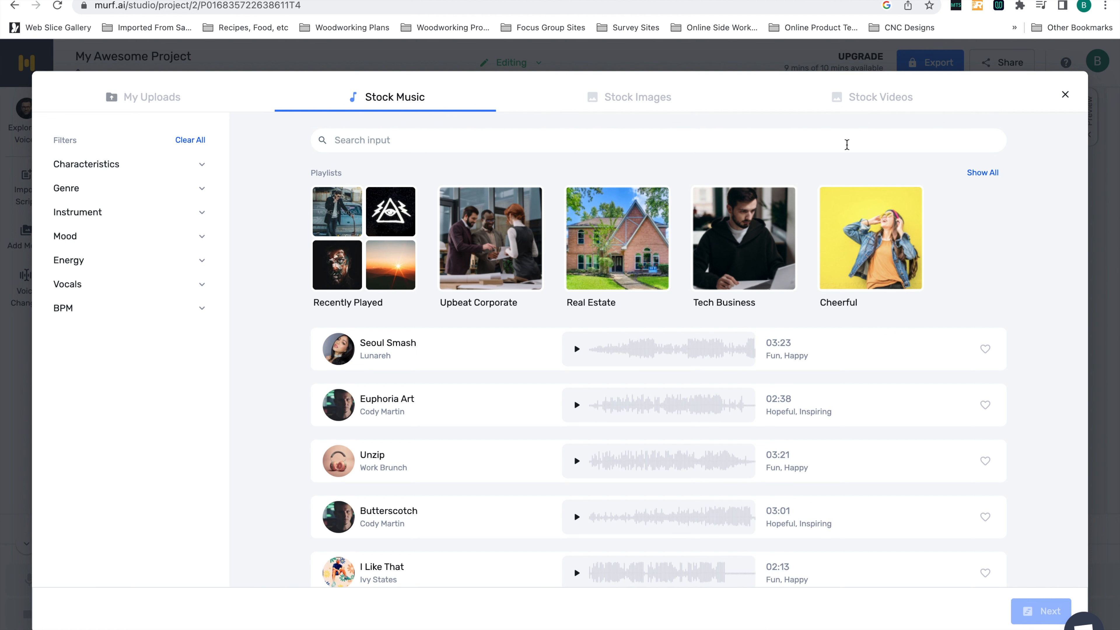
pyautogui.click(873, 98)
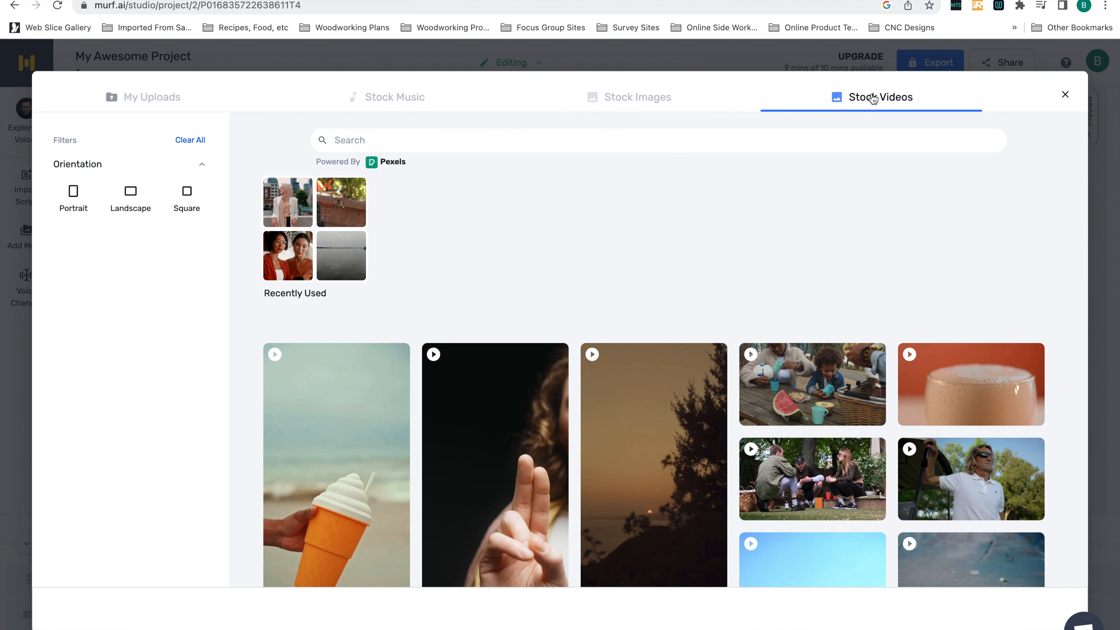
pyautogui.scroll(-2, 657, 195)
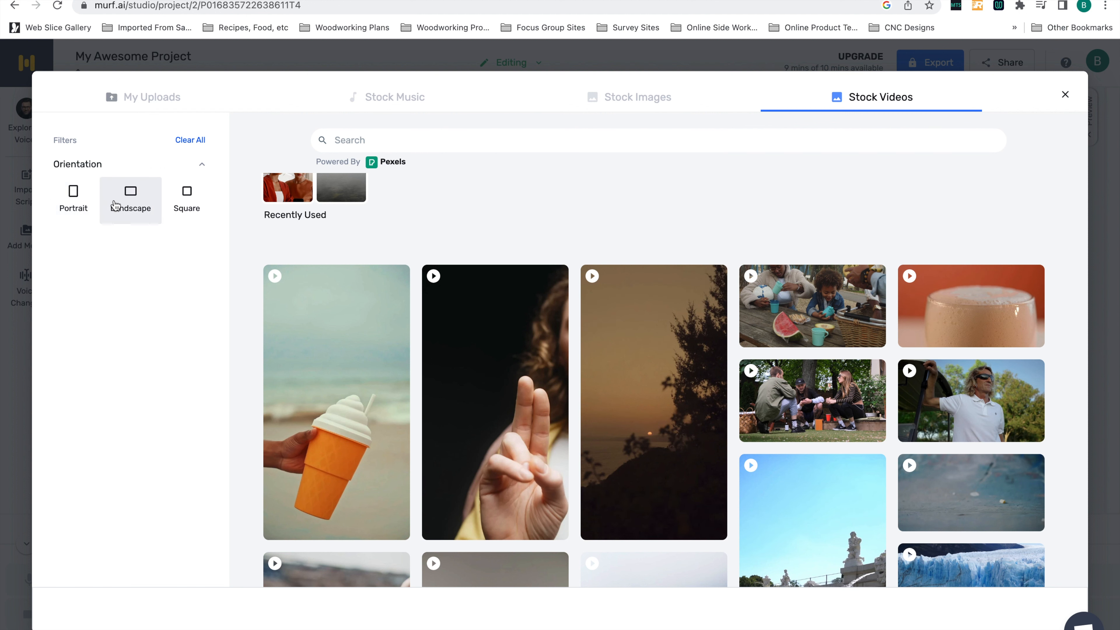
pyautogui.click(80, 209)
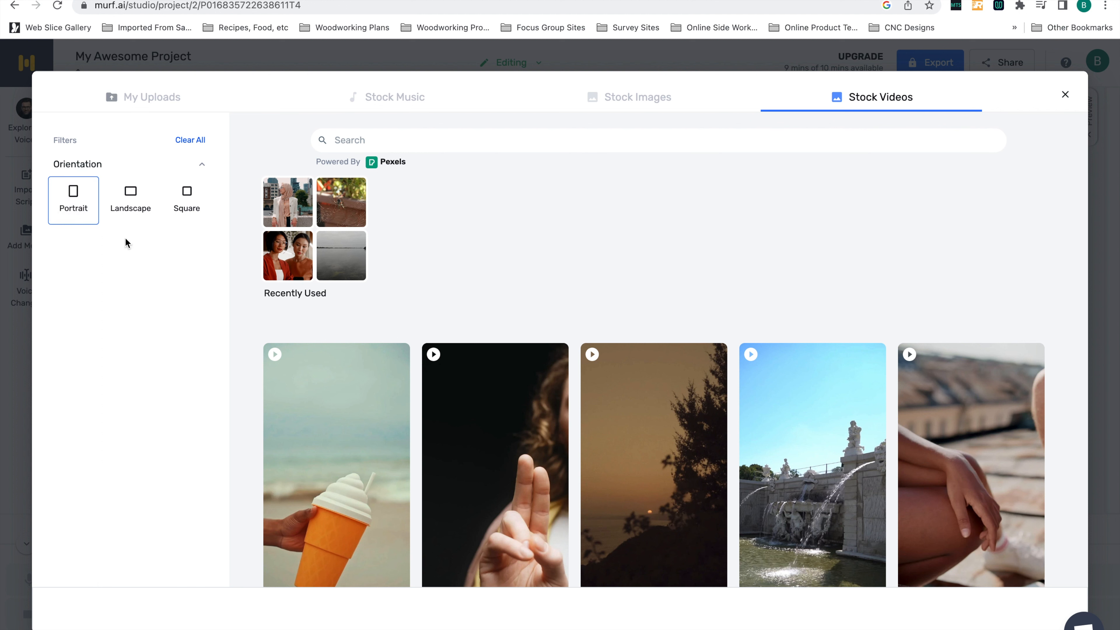
pyautogui.click(138, 216)
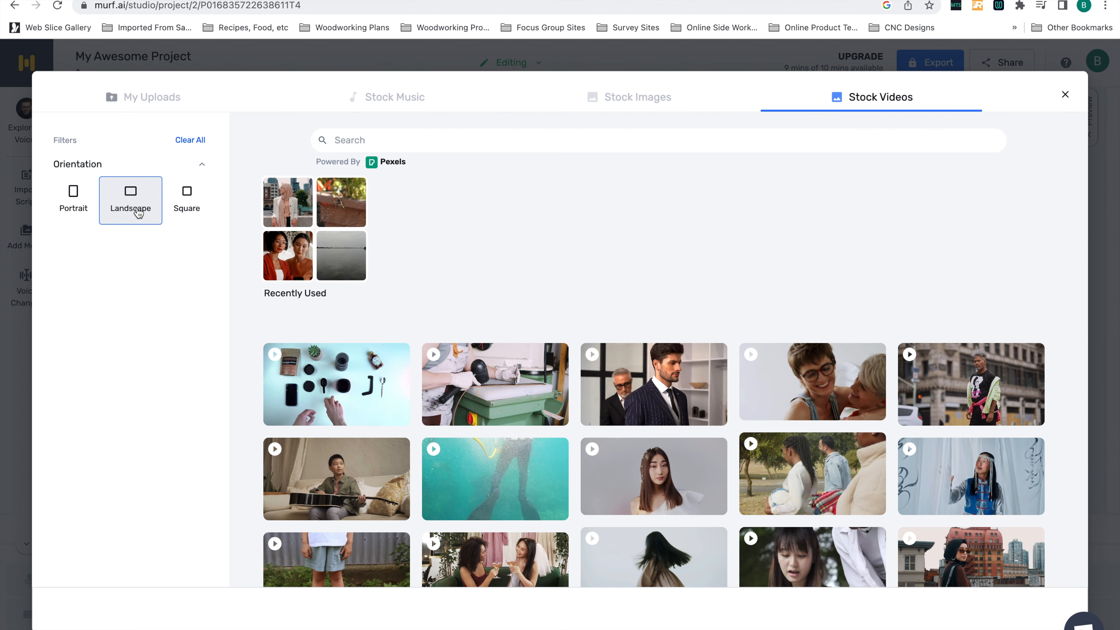
pyautogui.click(209, 213)
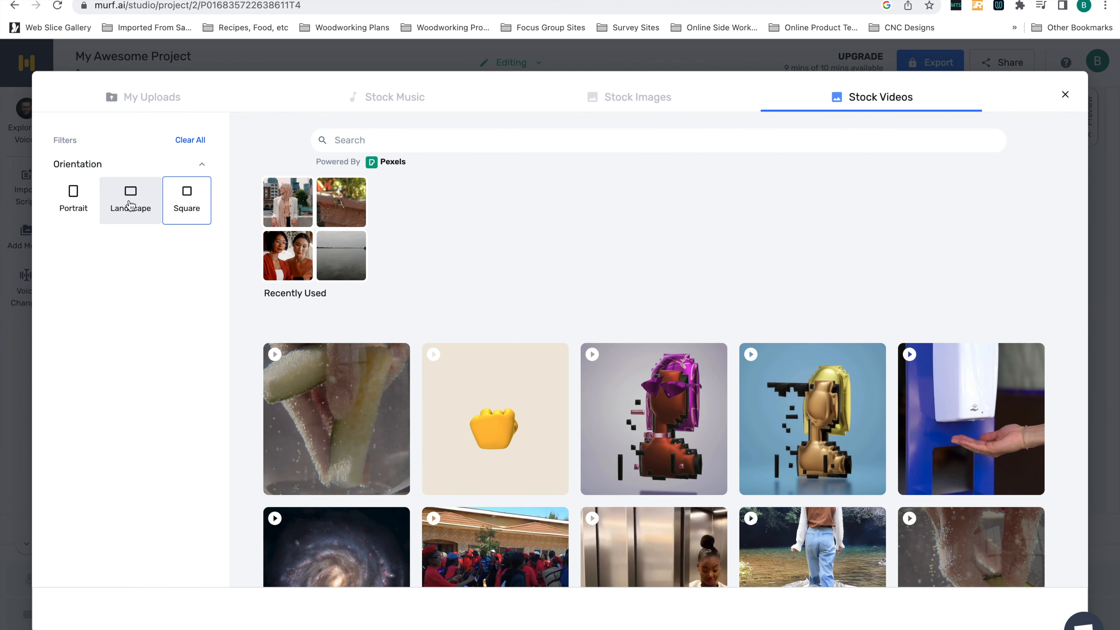
pyautogui.click(130, 205)
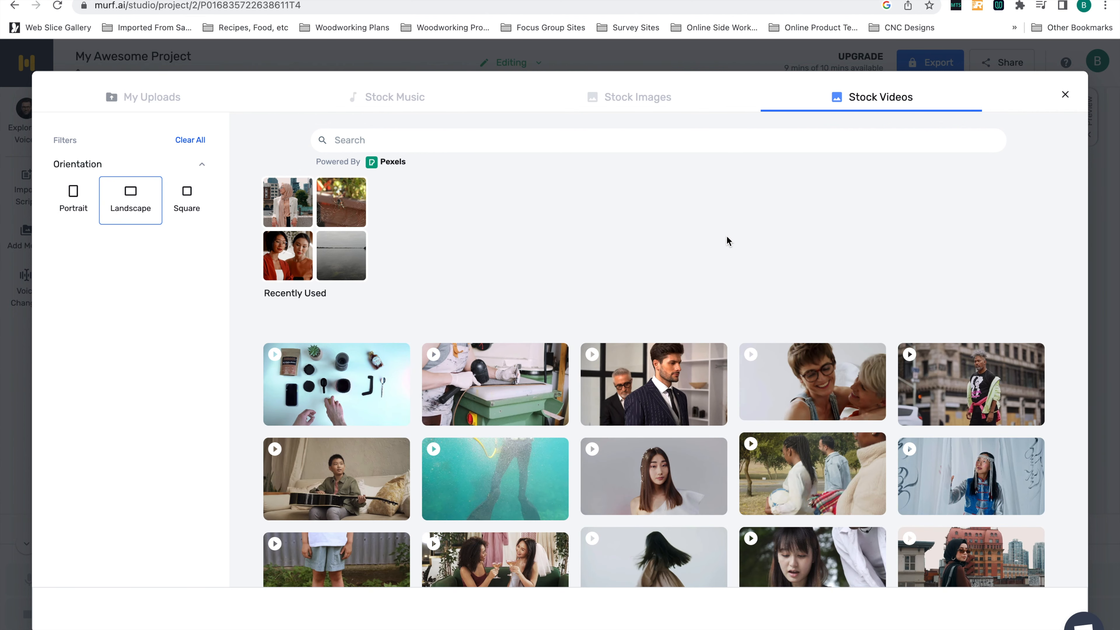
# Browse the landscape stock videos, checking the clips' creators and durations.
pyautogui.moveTo(684, 371)
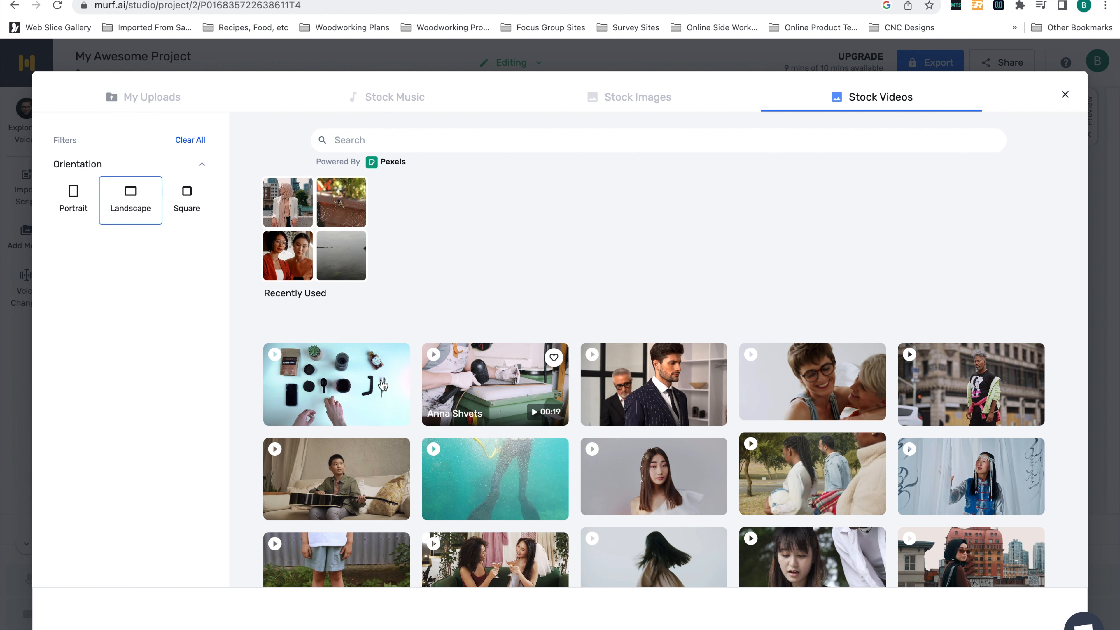
pyautogui.scroll(-1, 374, 476)
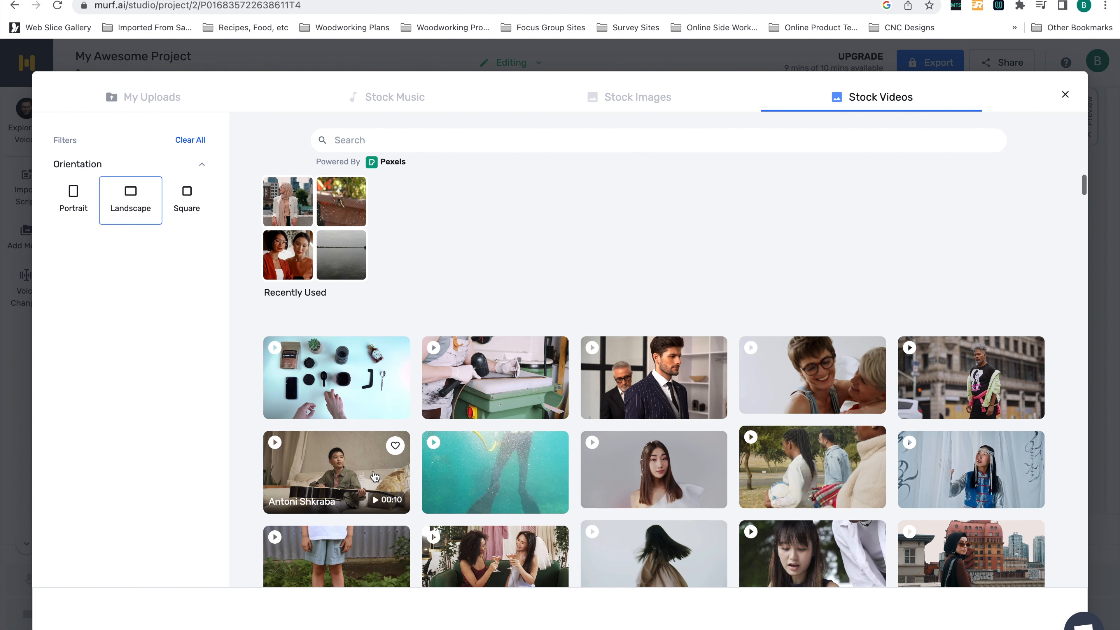
pyautogui.scroll(-2, 374, 477)
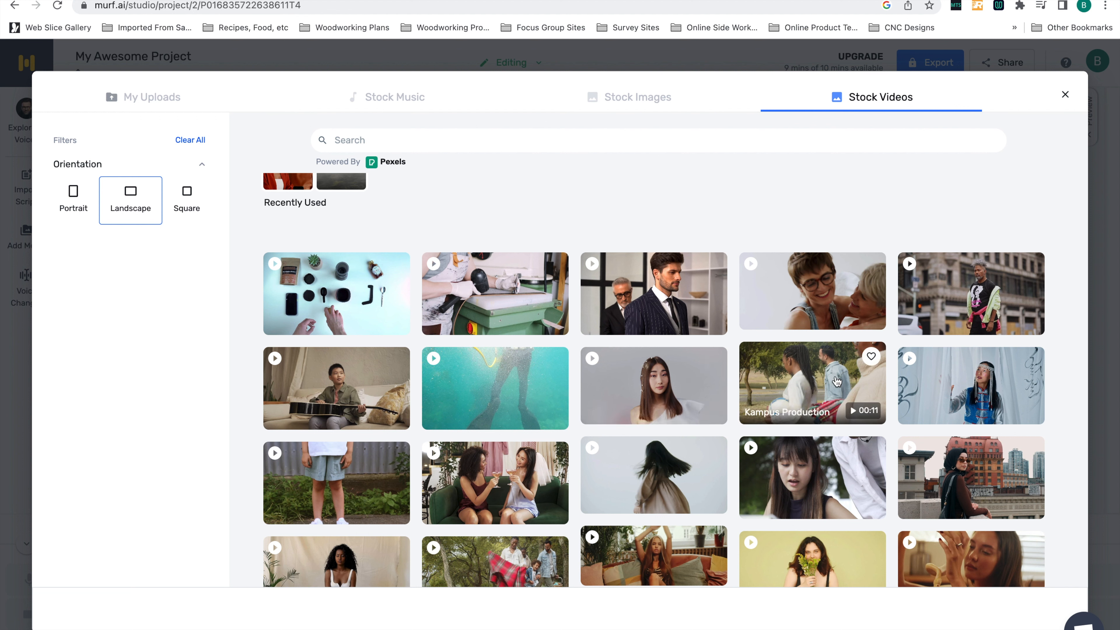
pyautogui.scroll(-3, 836, 382)
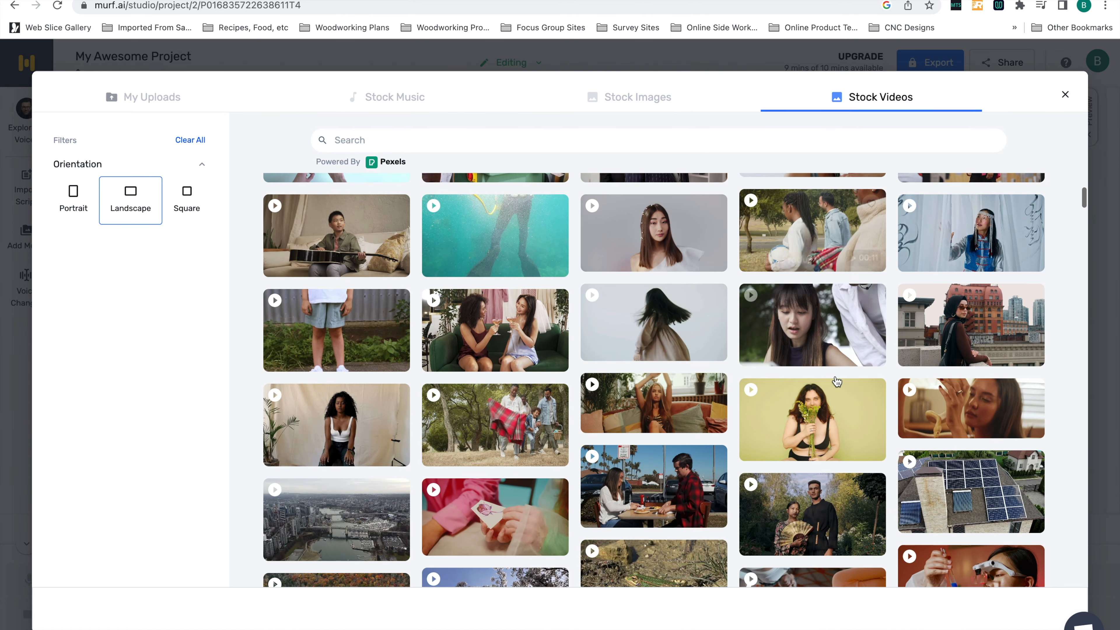
pyautogui.scroll(-4, 836, 382)
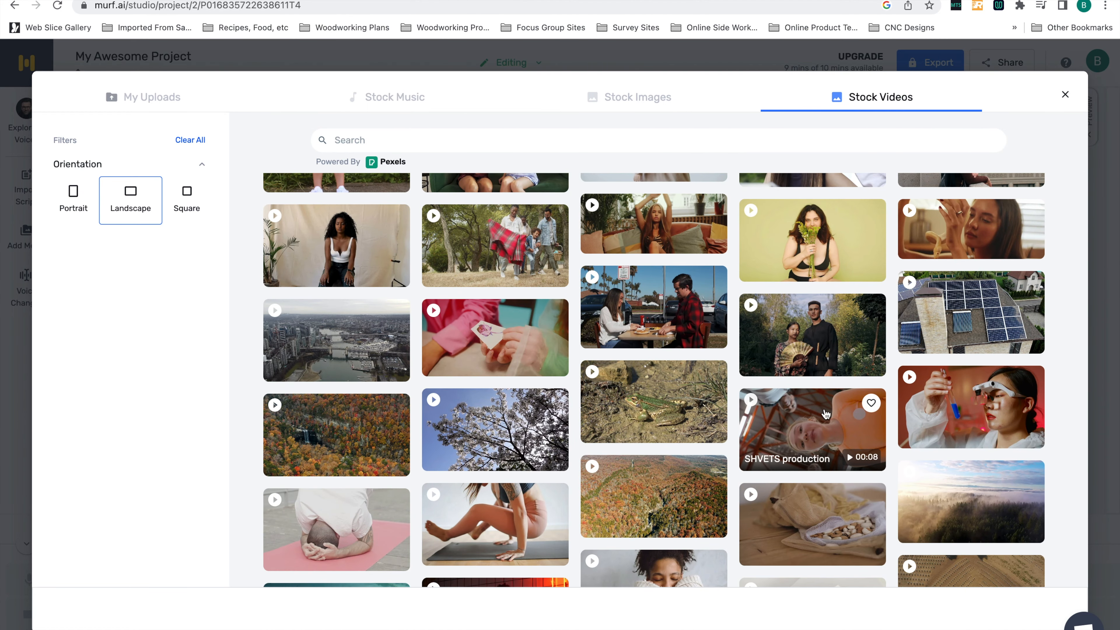
pyautogui.scroll(-5, 978, 417)
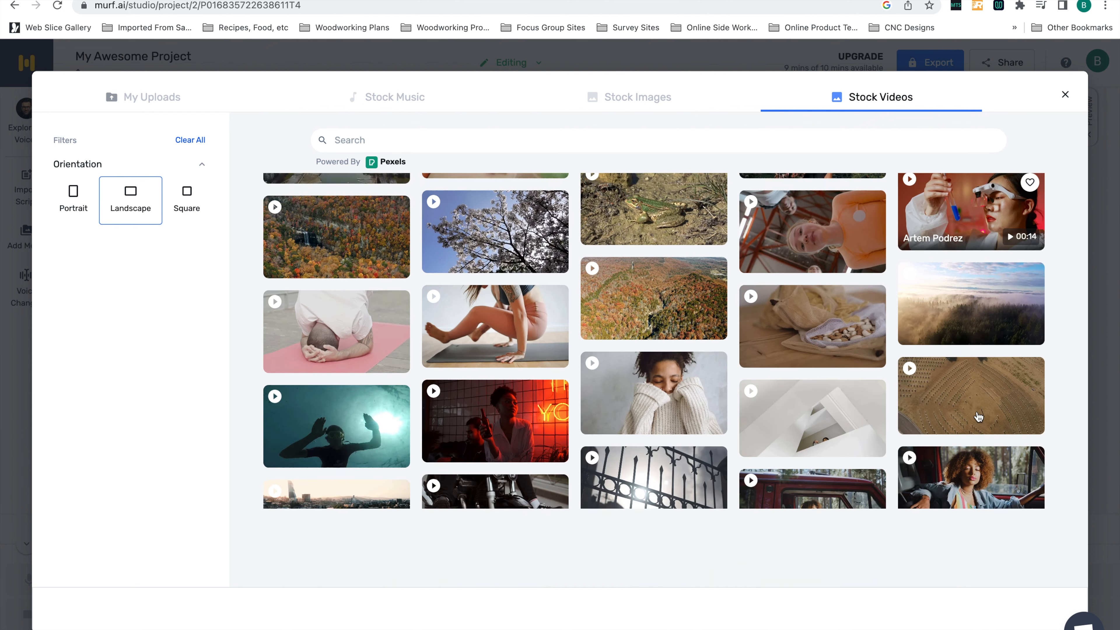
pyautogui.moveTo(978, 417)
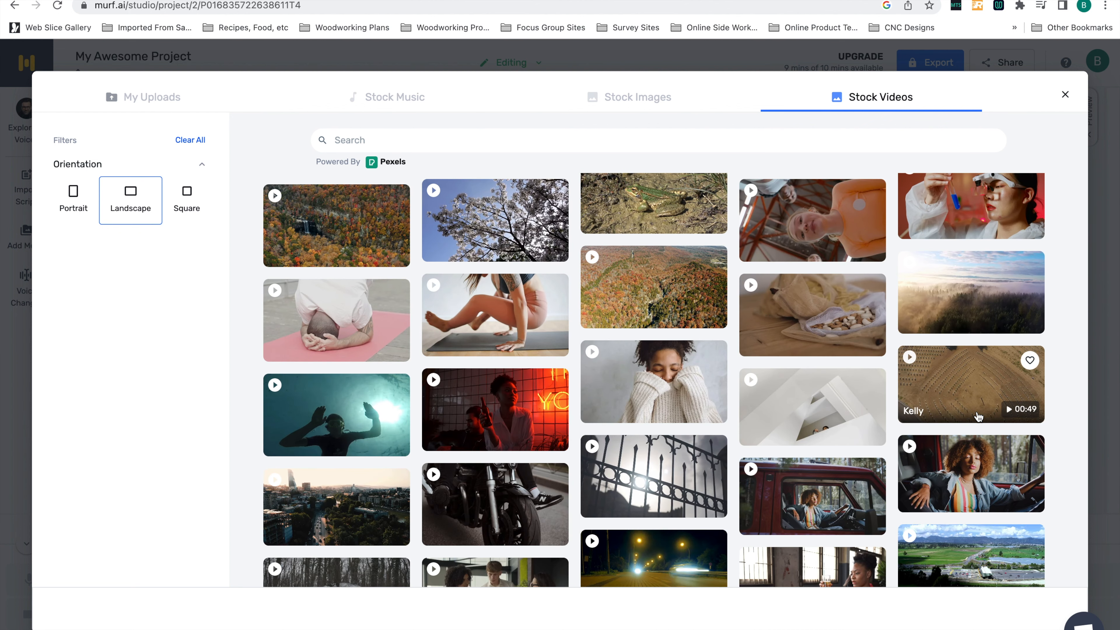
pyautogui.scroll(-4, 977, 416)
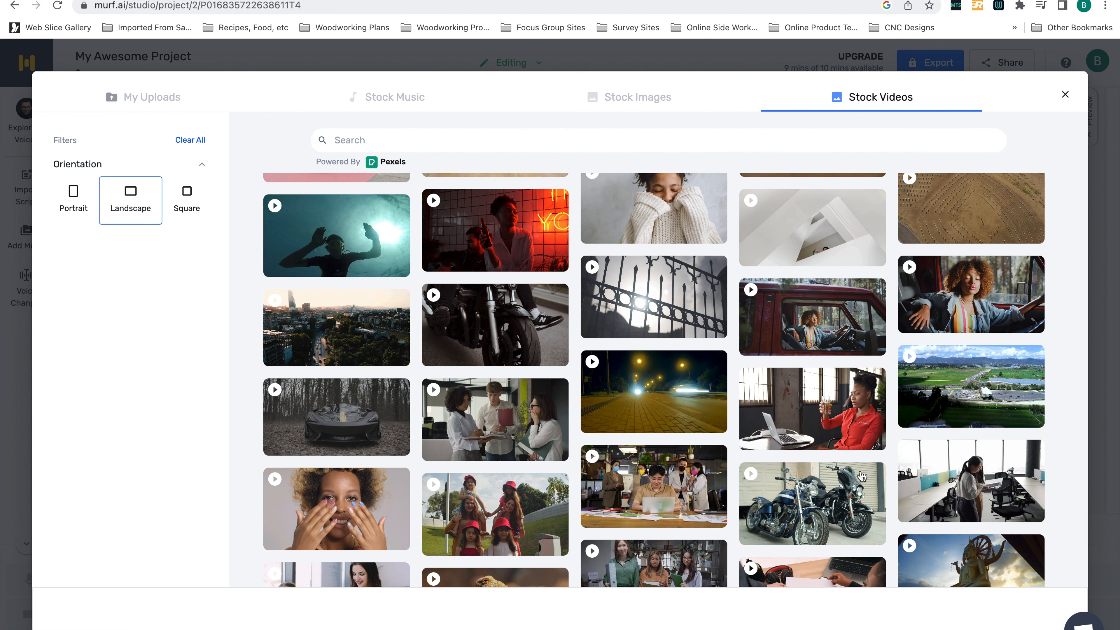
pyautogui.moveTo(696, 494)
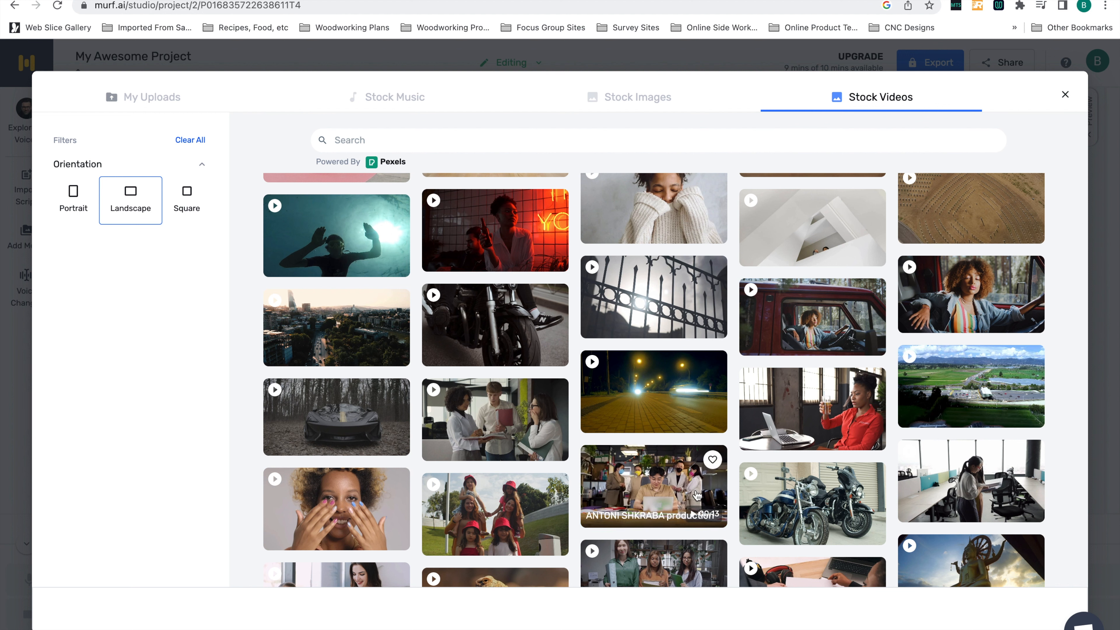
pyautogui.moveTo(516, 503)
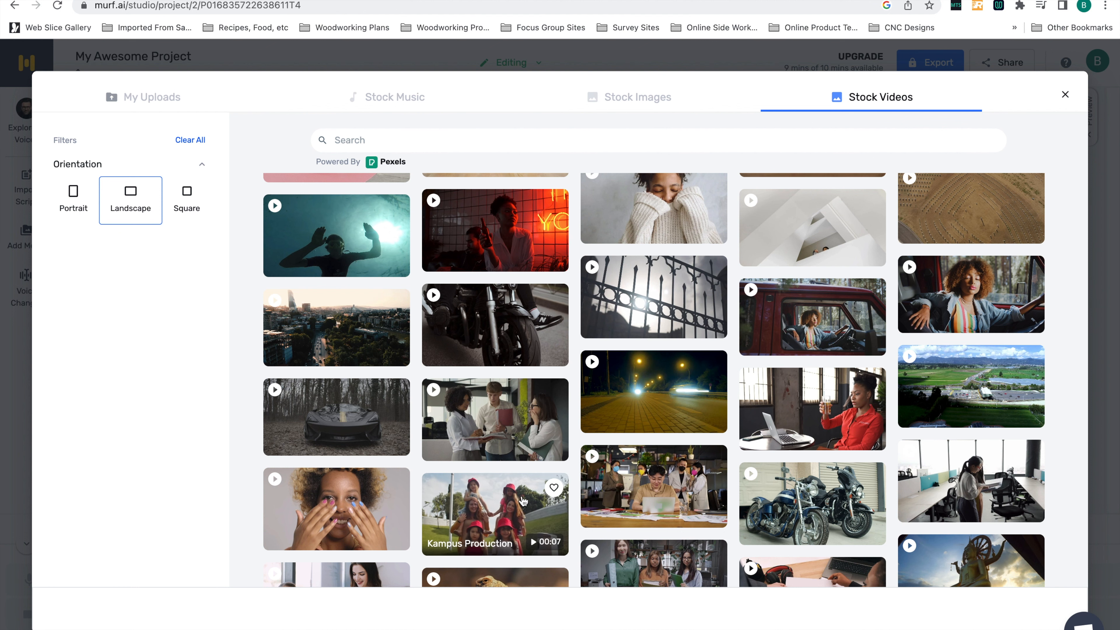
pyautogui.moveTo(375, 516)
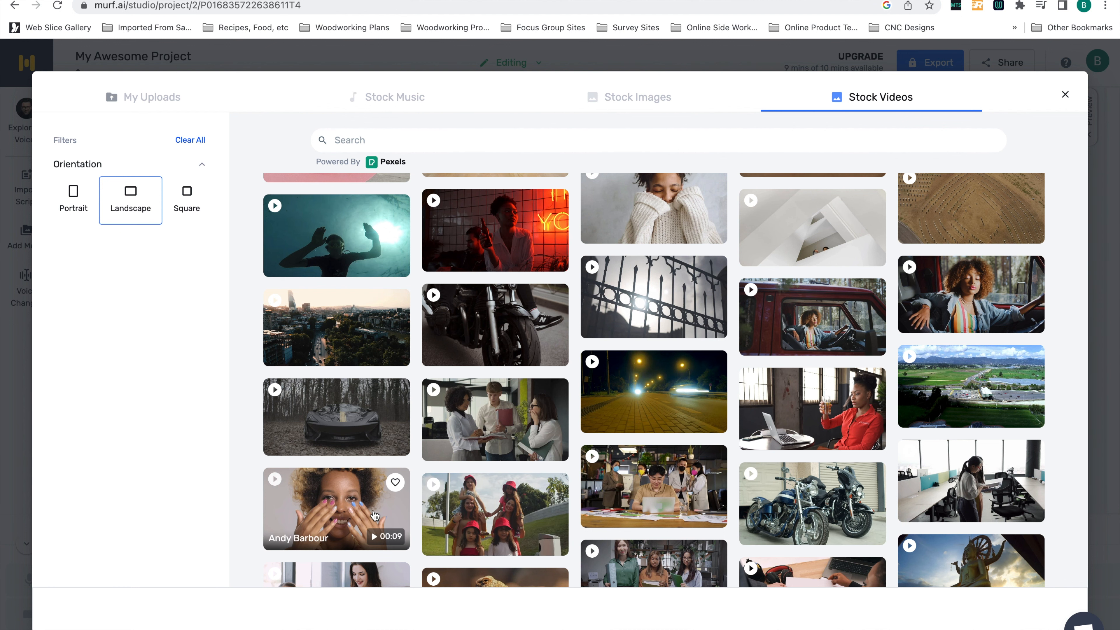
# Search the stock videos for "tech" and look through the matching clips.
pyautogui.scroll(7, 441, 352)
pyautogui.click(467, 146)
pyautogui.write('tech')
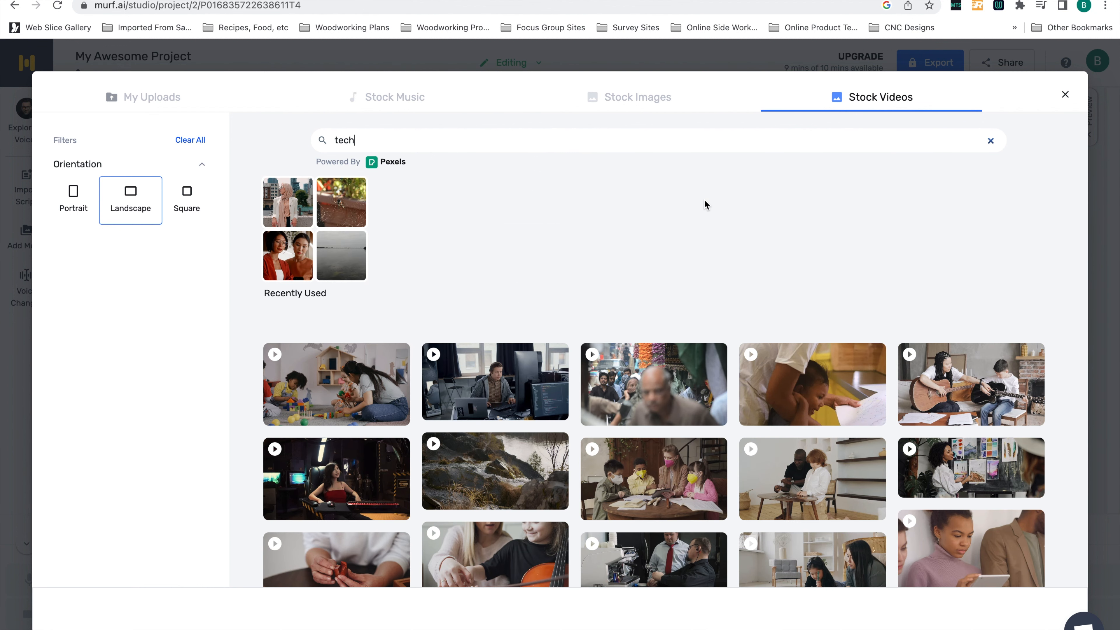
pyautogui.moveTo(499, 378)
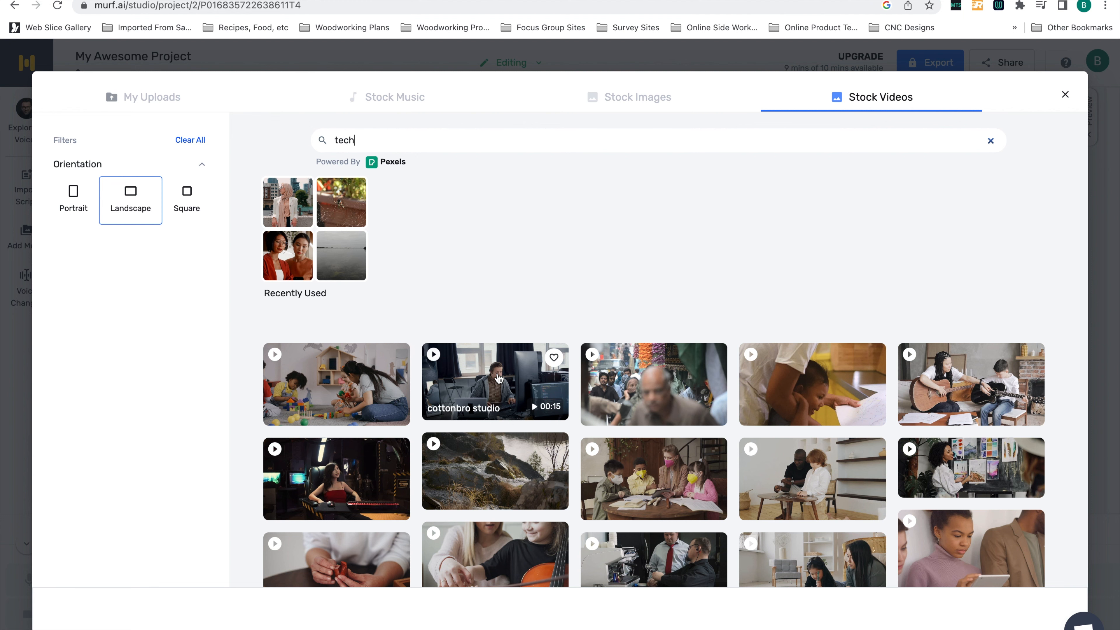
pyautogui.scroll(-1, 499, 378)
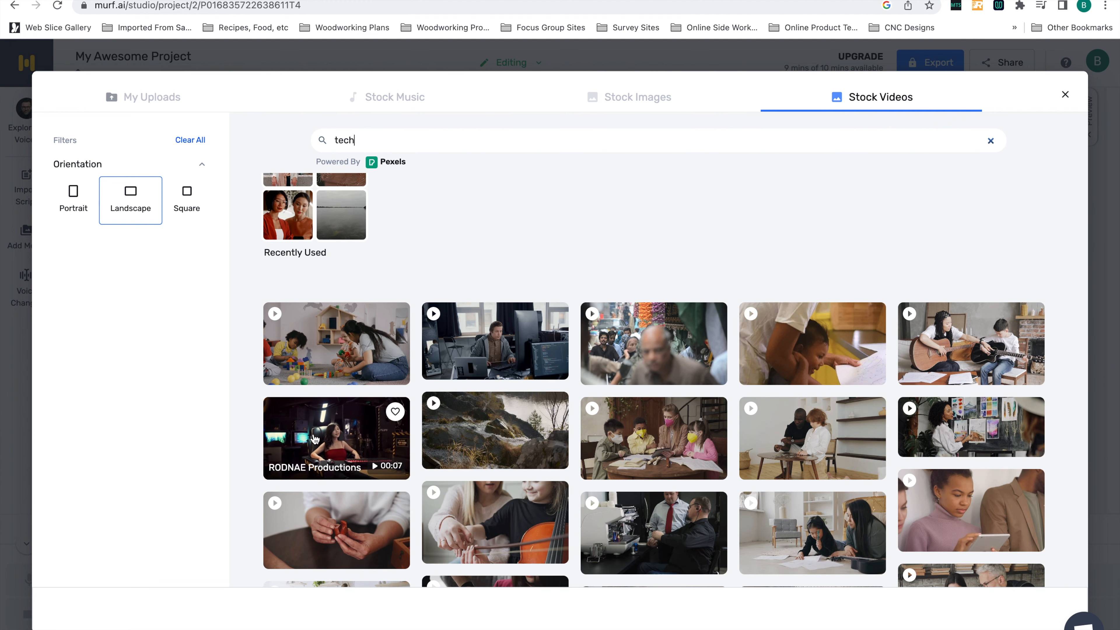
pyautogui.scroll(-2, 314, 438)
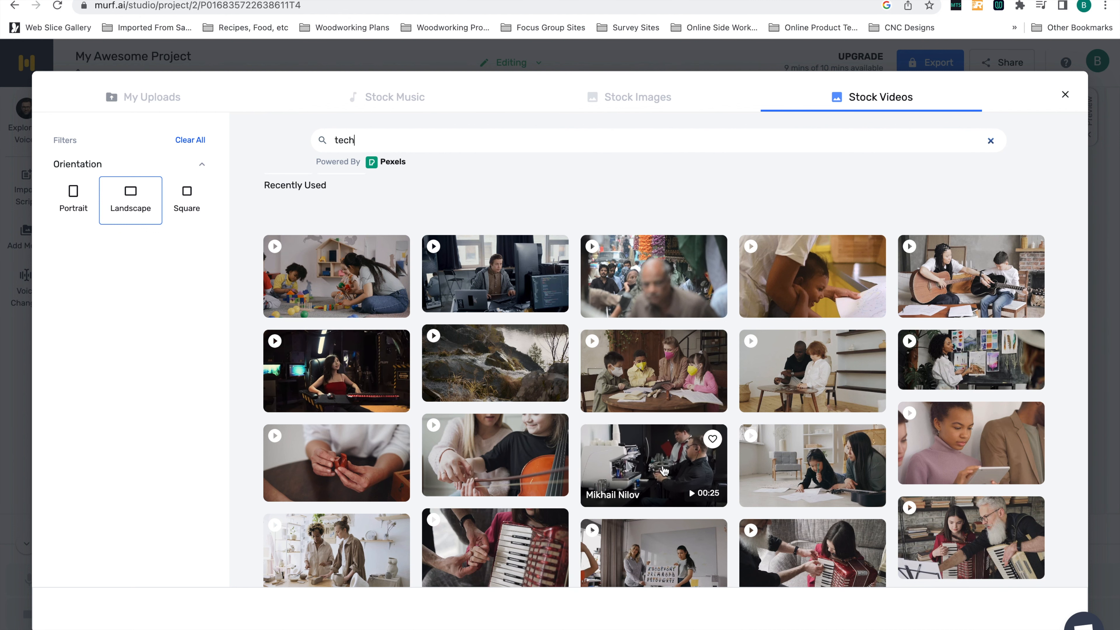
# Pick the 00:25 clip of the men at the coffee machine, trim its end to about 20 seconds, and add it to the timeline.
pyautogui.click(664, 470)
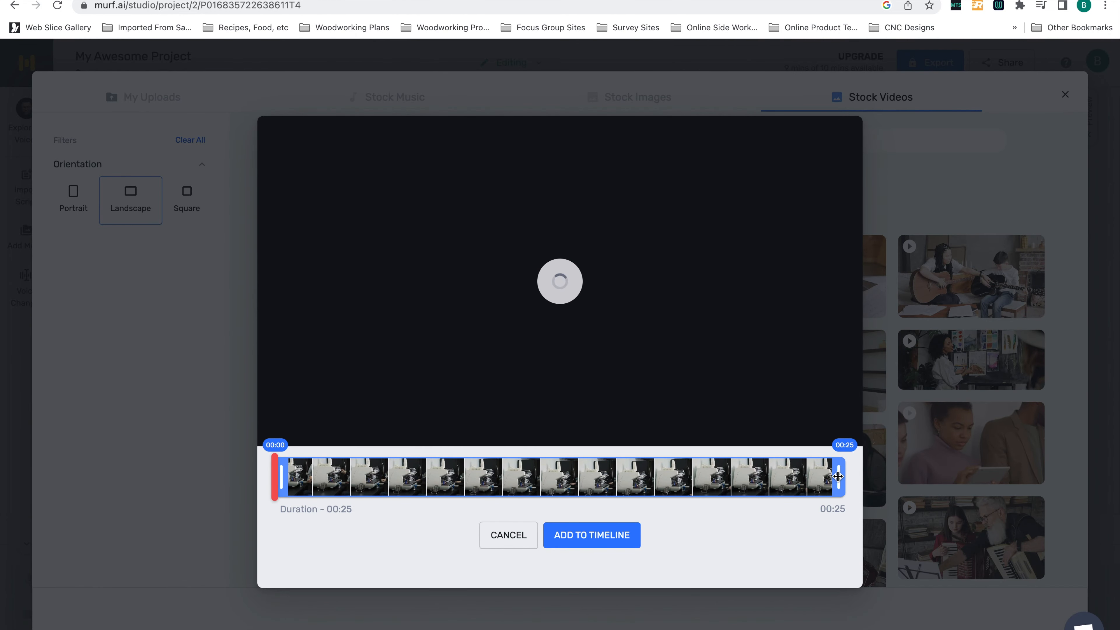
pyautogui.moveTo(837, 476); pyautogui.dragTo(730, 479)
pyautogui.click(617, 529)
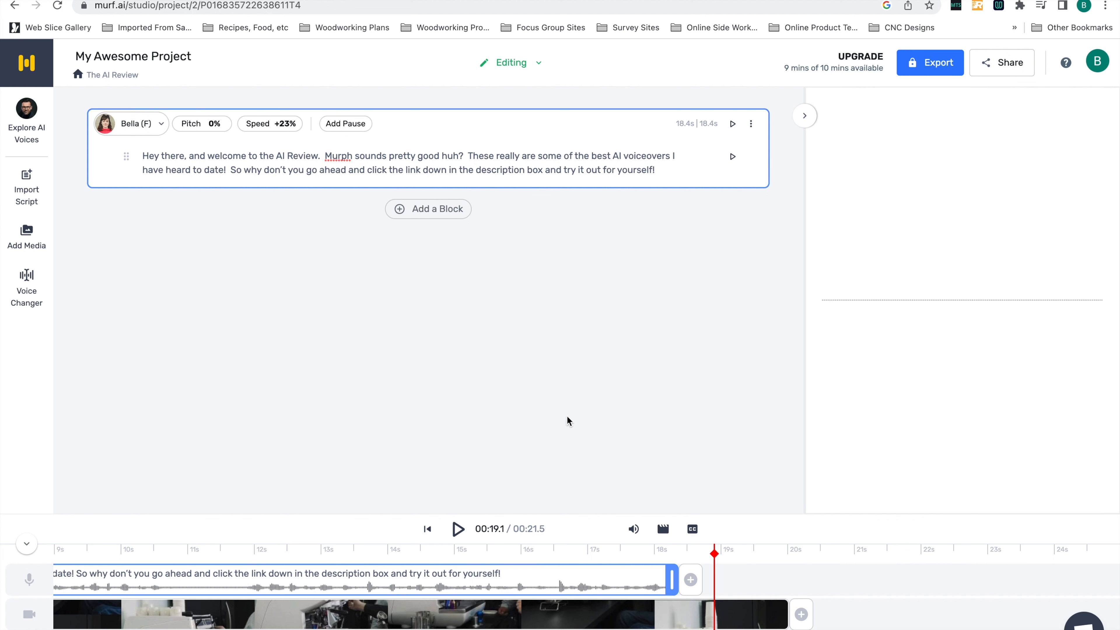
# Rebuild the project preview with the added video, play a short stretch, and pause it.
pyautogui.click(454, 530)
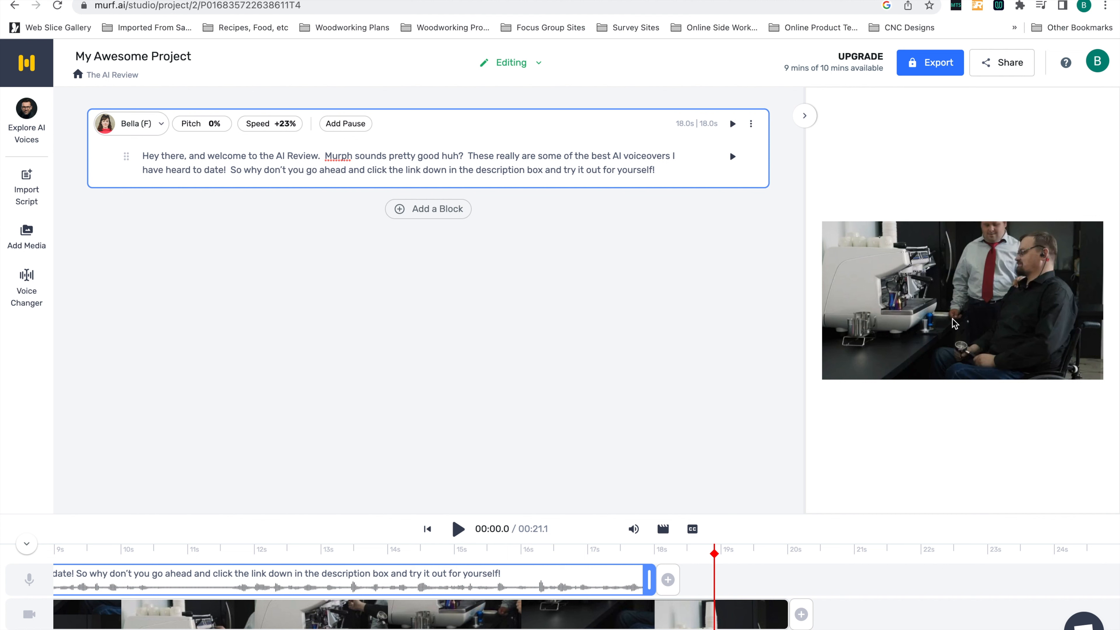
pyautogui.click(458, 528)
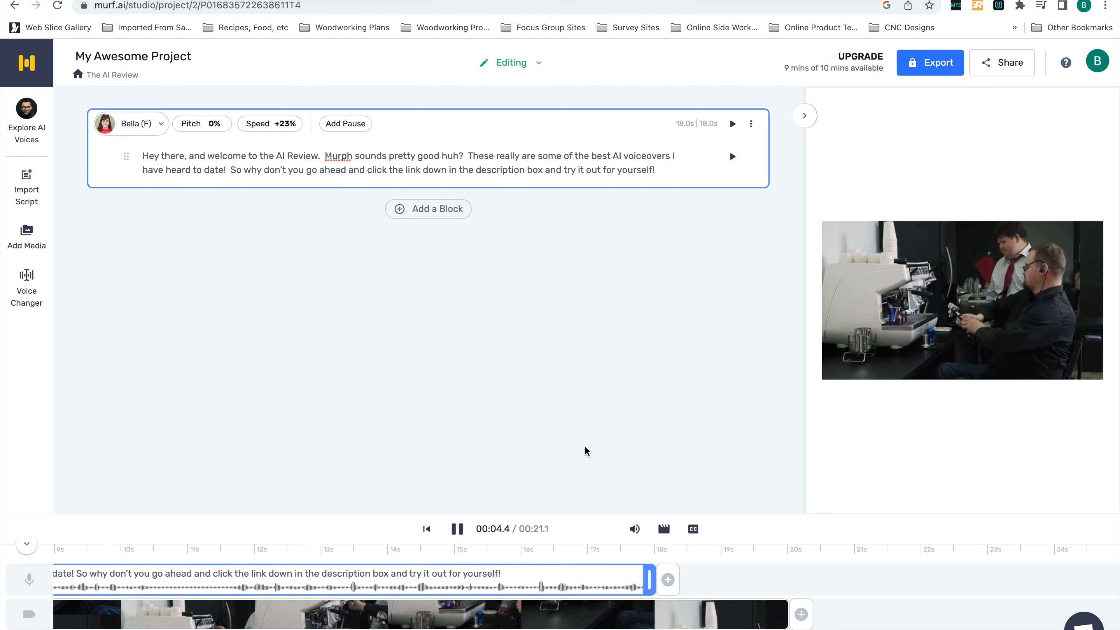
pyautogui.click(458, 529)
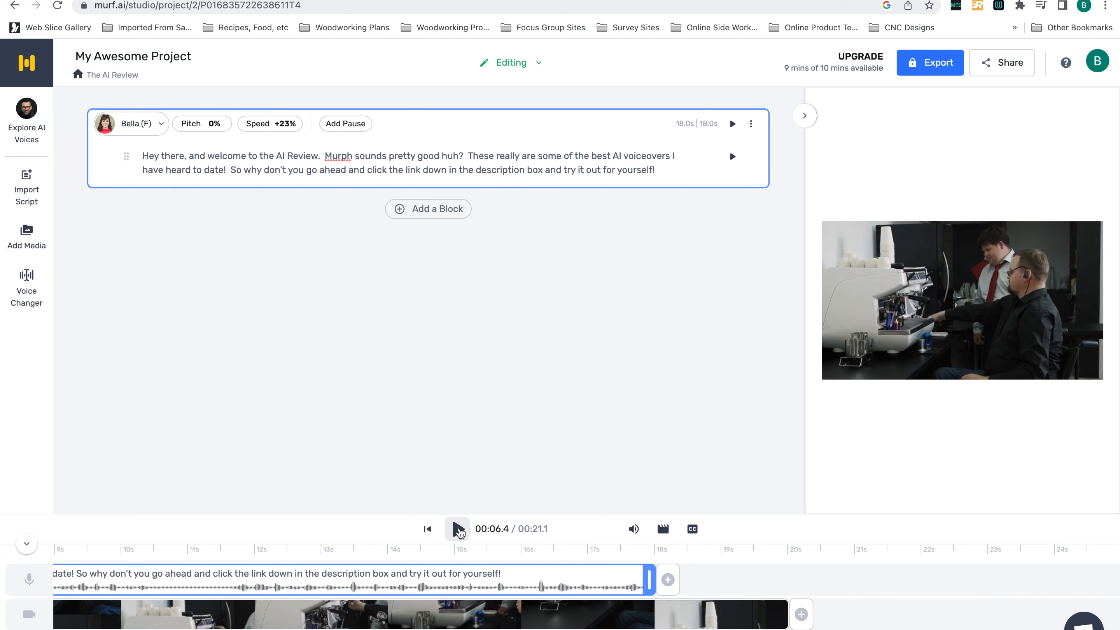
# Return the playhead to 00:00, play the project while viewing the video preview enlarged, and pause after the voiceover.
pyautogui.hscroll(-10, 364, 589)
pyautogui.moveTo(469, 555); pyautogui.dragTo(44, 560)
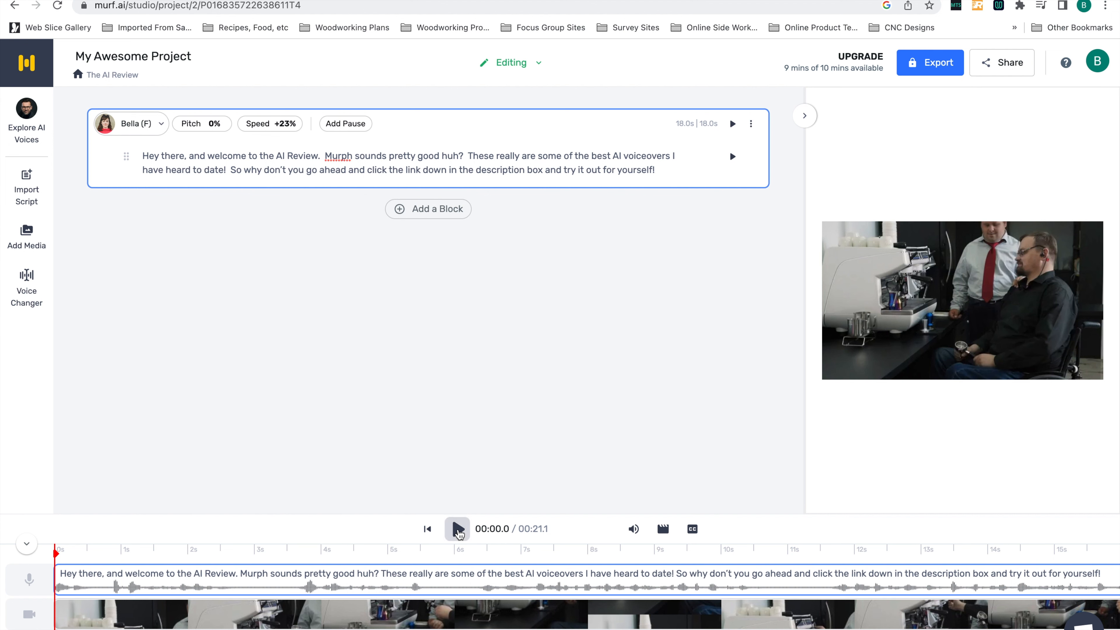
pyautogui.click(457, 529)
pyautogui.scroll(5, 969, 314)
pyautogui.hscroll(6, 969, 314)
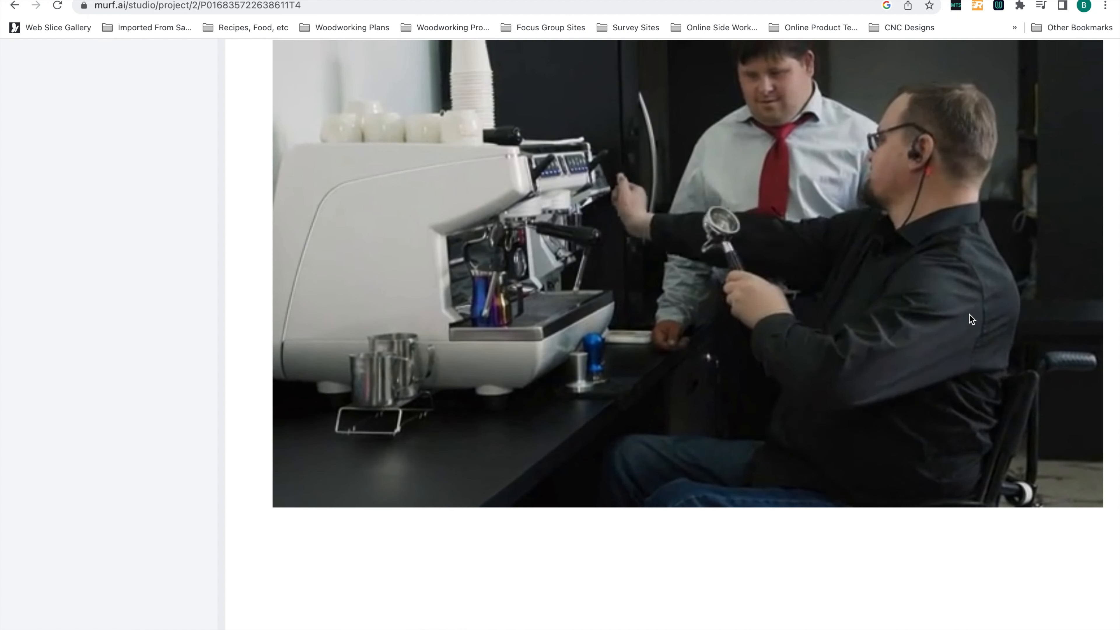
pyautogui.scroll(2, 969, 314)
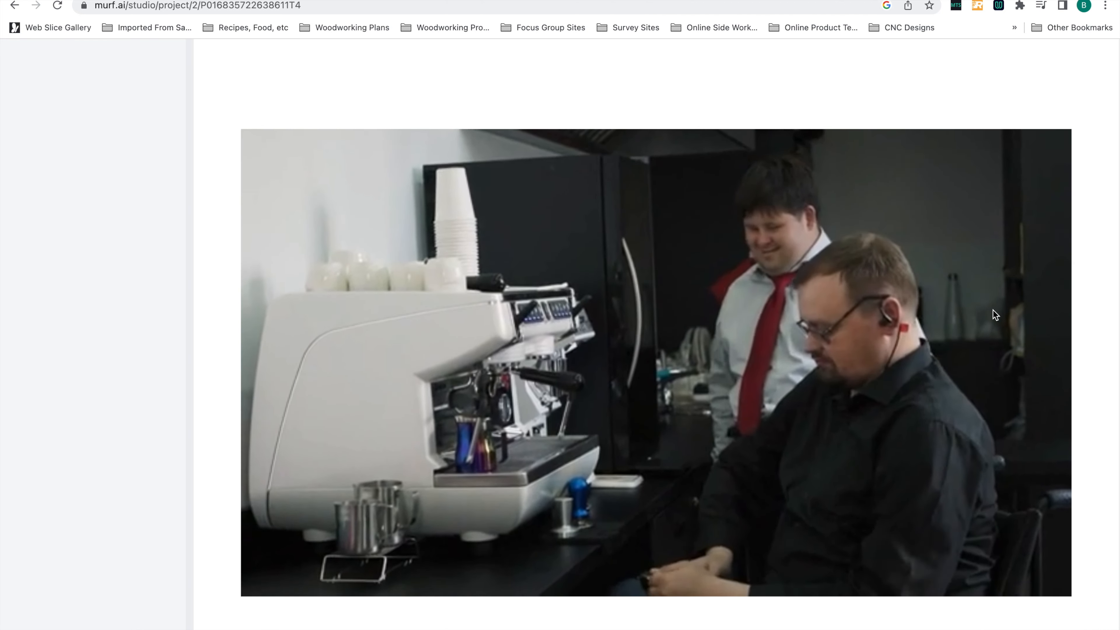
pyautogui.scroll(-5, 993, 310)
pyautogui.click(457, 531)
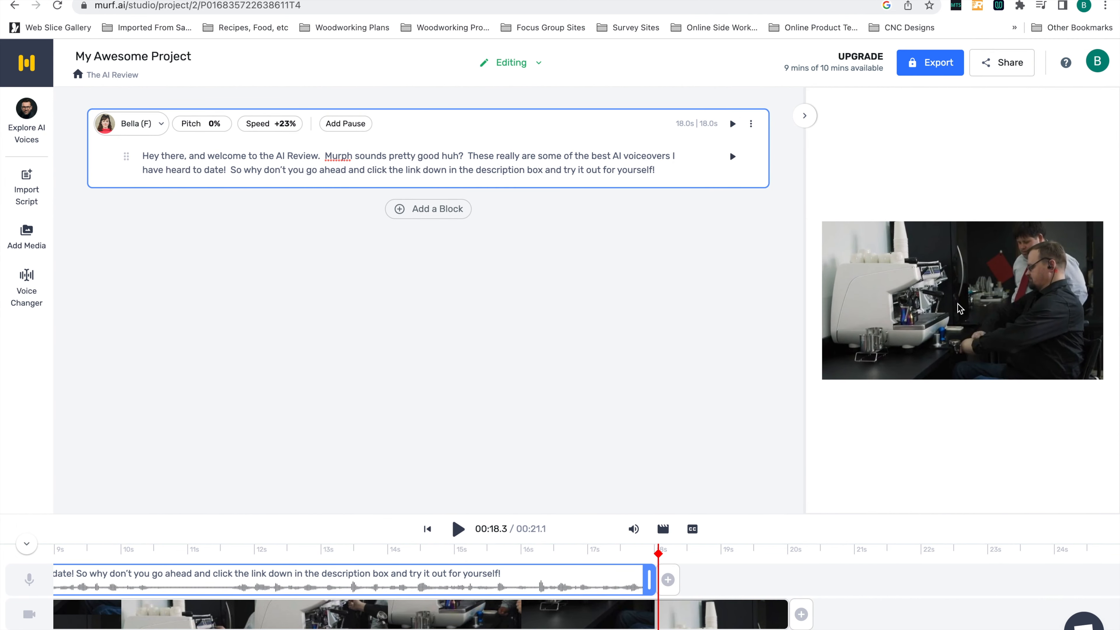
pyautogui.scroll(5, 960, 309)
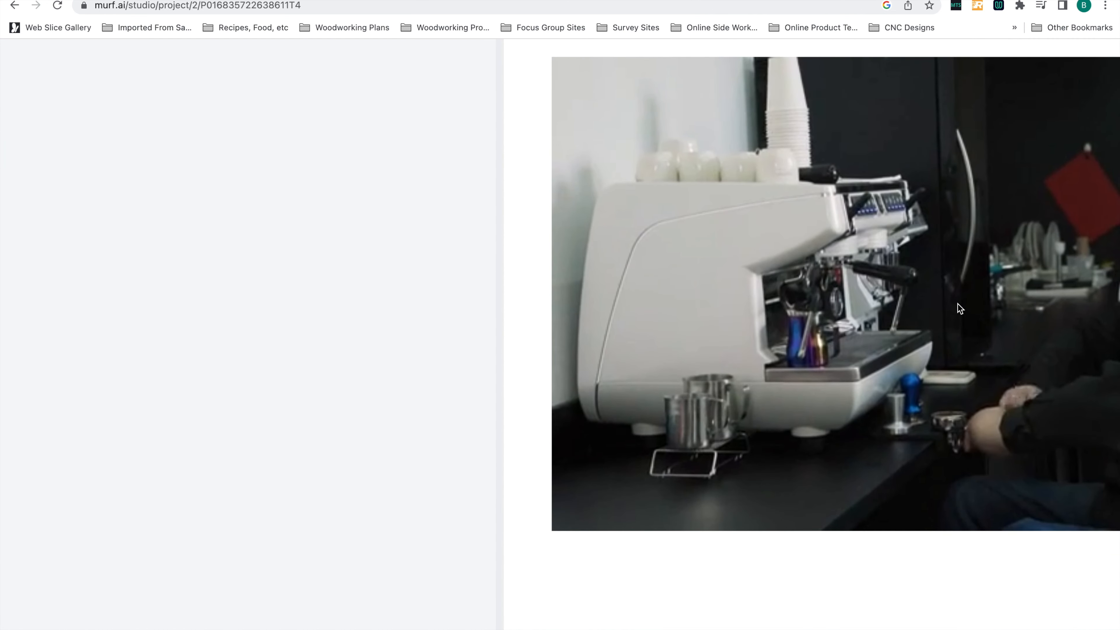
pyautogui.scroll(-5, 957, 304)
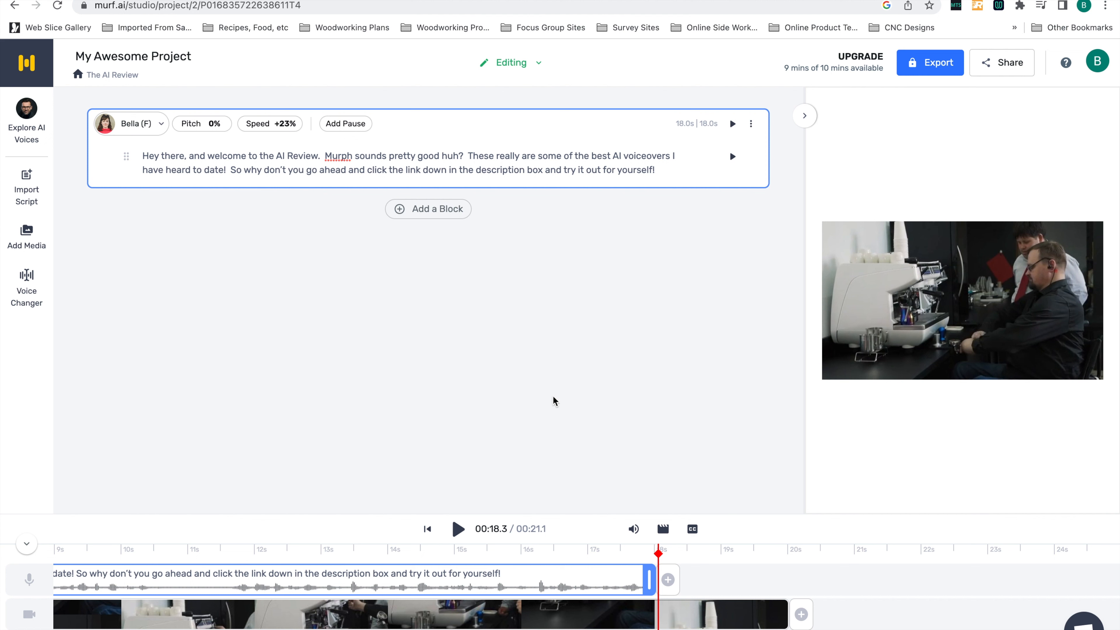
pyautogui.hscroll(-5, 575, 615)
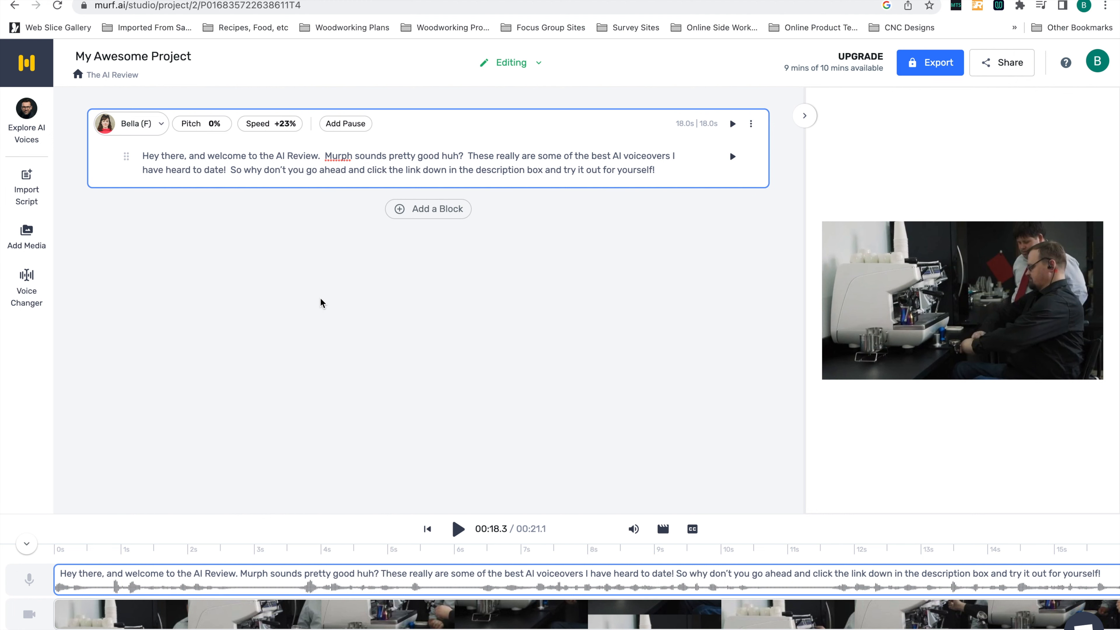
# Open the voice selection for the Bella block, filter it to French - France, and play the Victor voice sample.
pyautogui.click(161, 126)
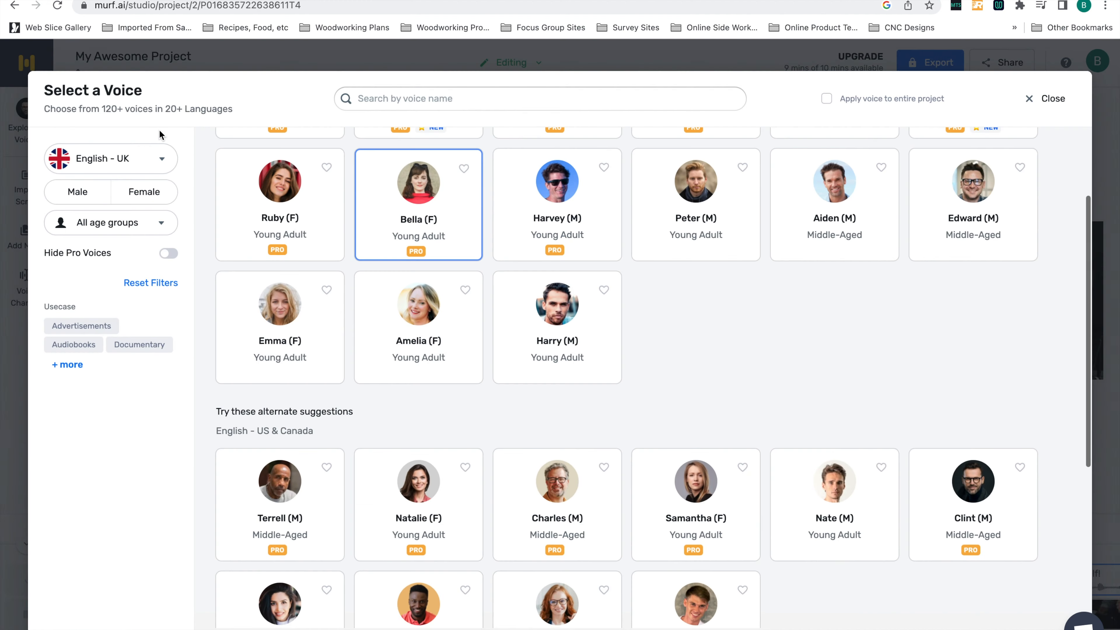
pyautogui.moveTo(283, 253)
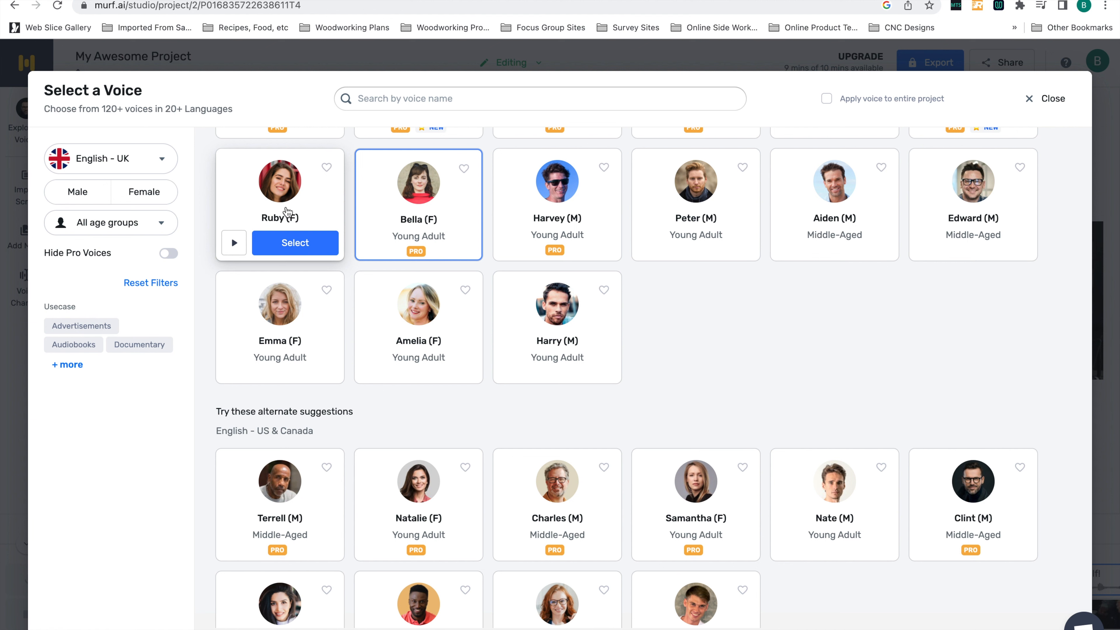
pyautogui.click(164, 165)
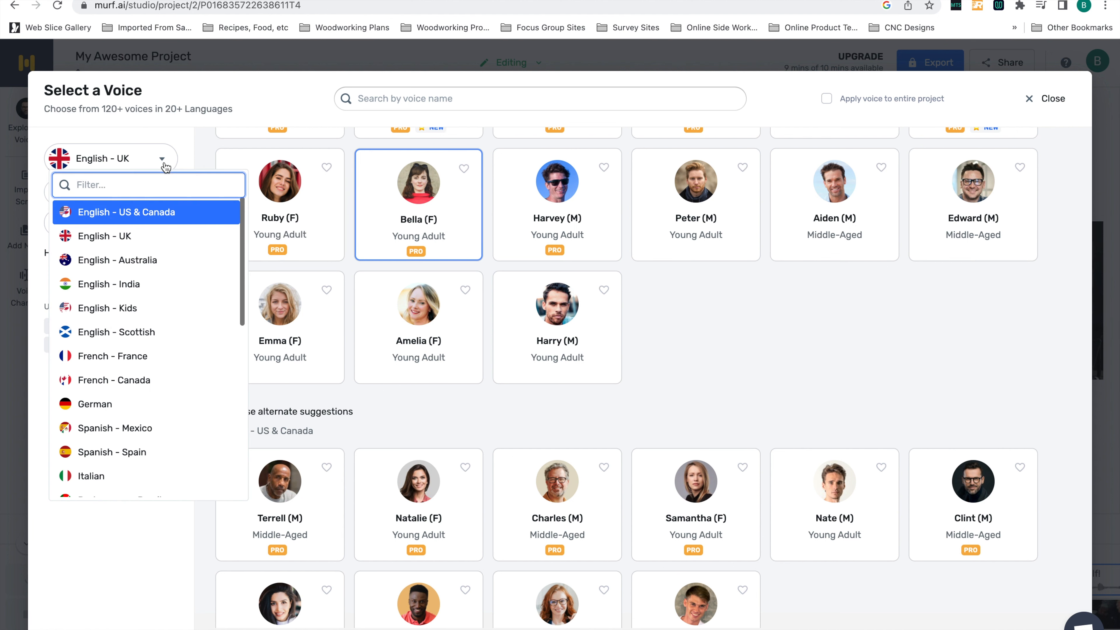
pyautogui.click(193, 355)
pyautogui.moveTo(393, 238)
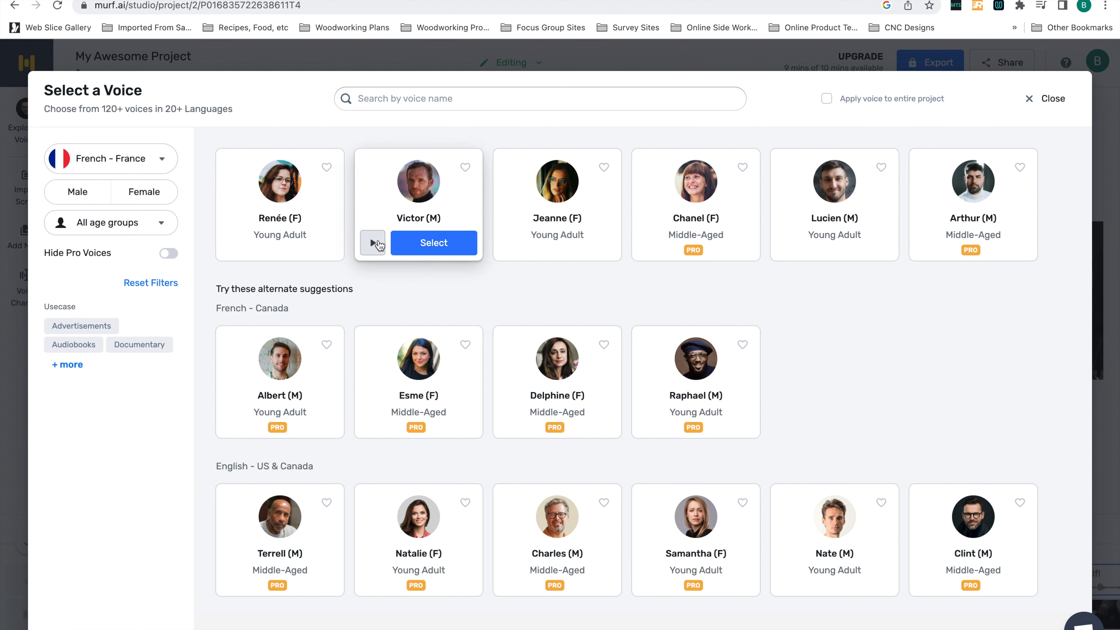
pyautogui.click(375, 244)
# Filter the voices to English - Scottish and preview the Nate voice among the alternate US & Canada suggestions.
pyautogui.click(160, 164)
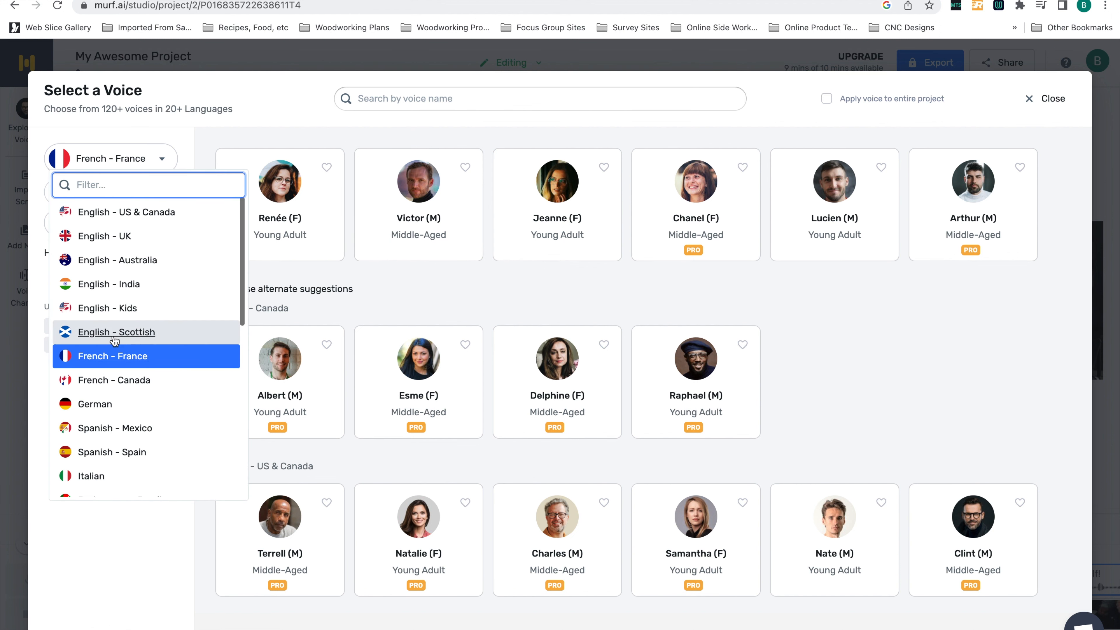
pyautogui.click(175, 332)
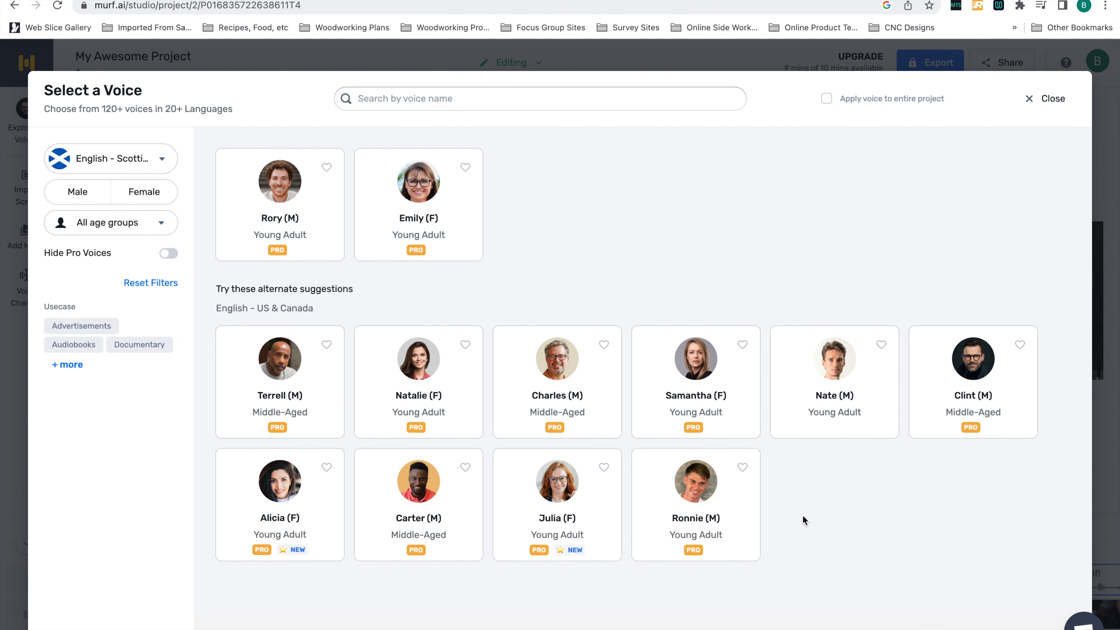
pyautogui.click(790, 423)
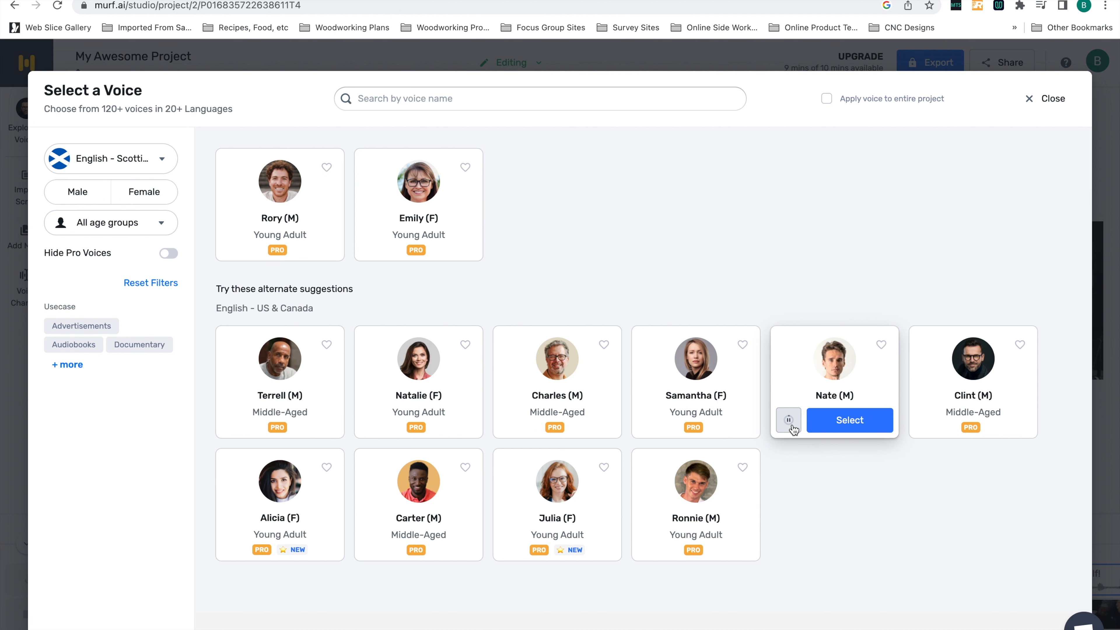
pyautogui.moveTo(217, 309); pyautogui.dragTo(303, 312)
pyautogui.click(456, 286)
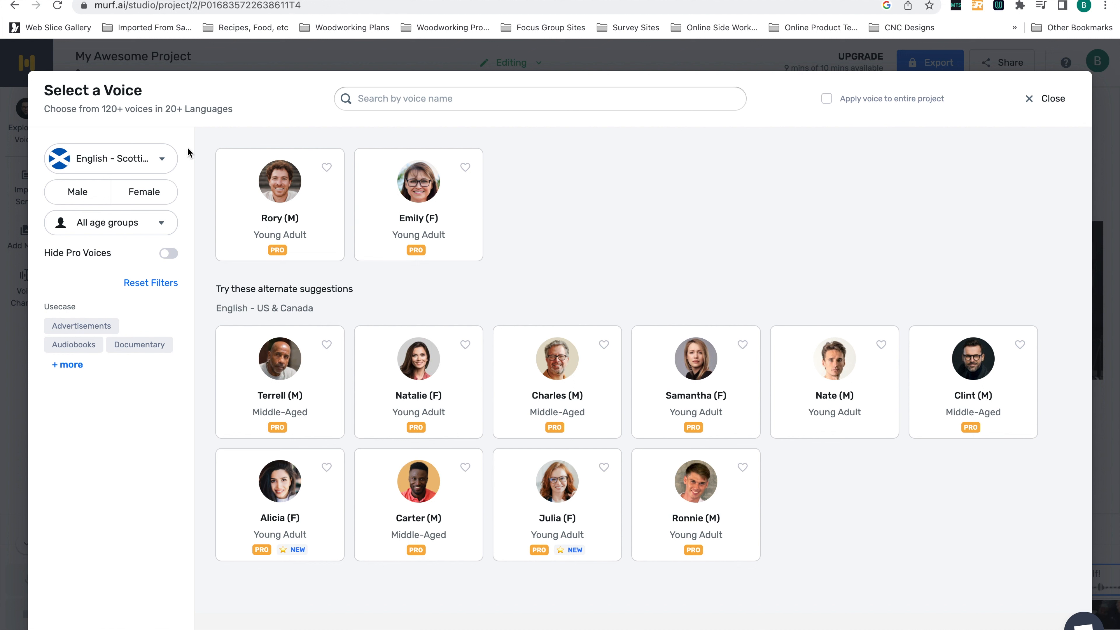
# Play the Scottish voice sample of Emily, adjust the system volume, and stop the sample.
pyautogui.moveTo(388, 214)
pyautogui.click(372, 242)
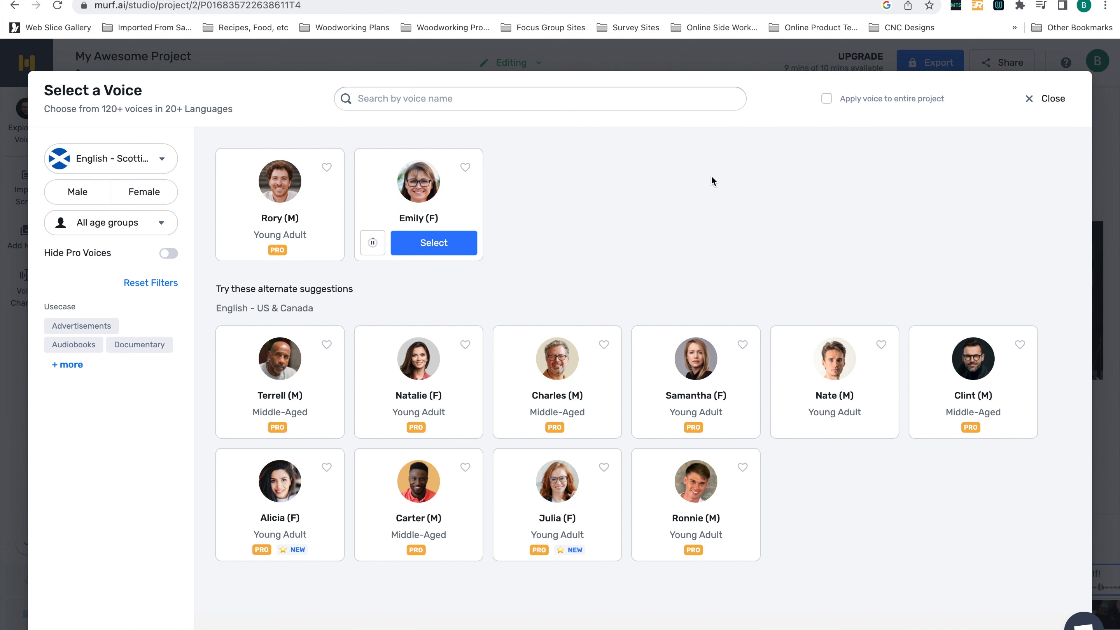
pyautogui.press('XF86AudioRaiseVolume')
pyautogui.press('XF86AudioRaiseVolume')
pyautogui.press('XF86AudioRaiseVolume')
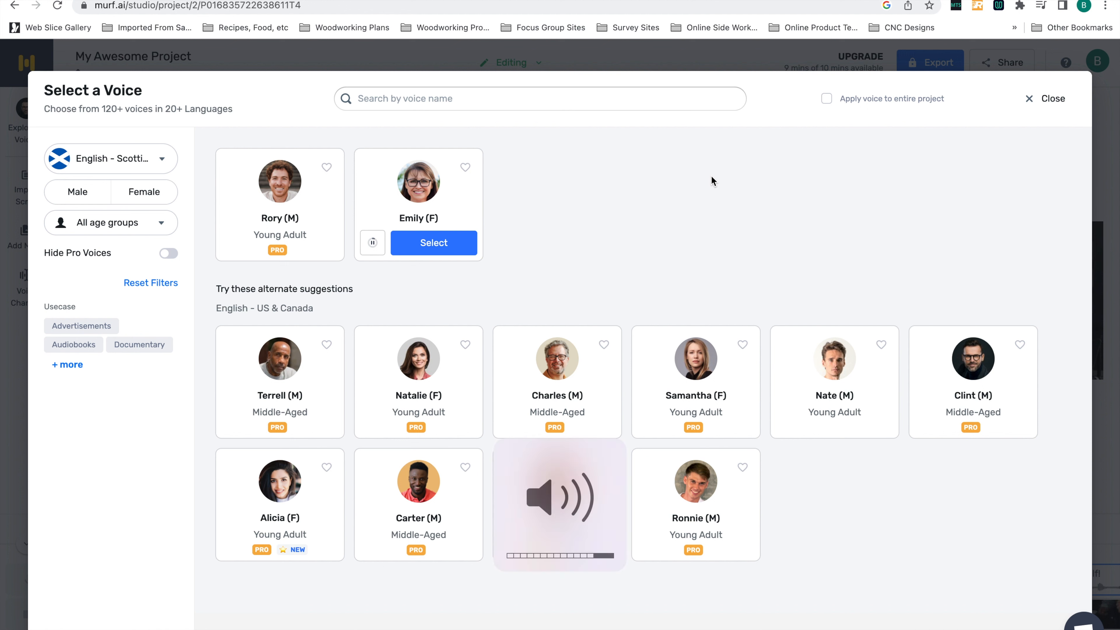
pyautogui.press('XF86AudioLowerVolume')
pyautogui.click(374, 242)
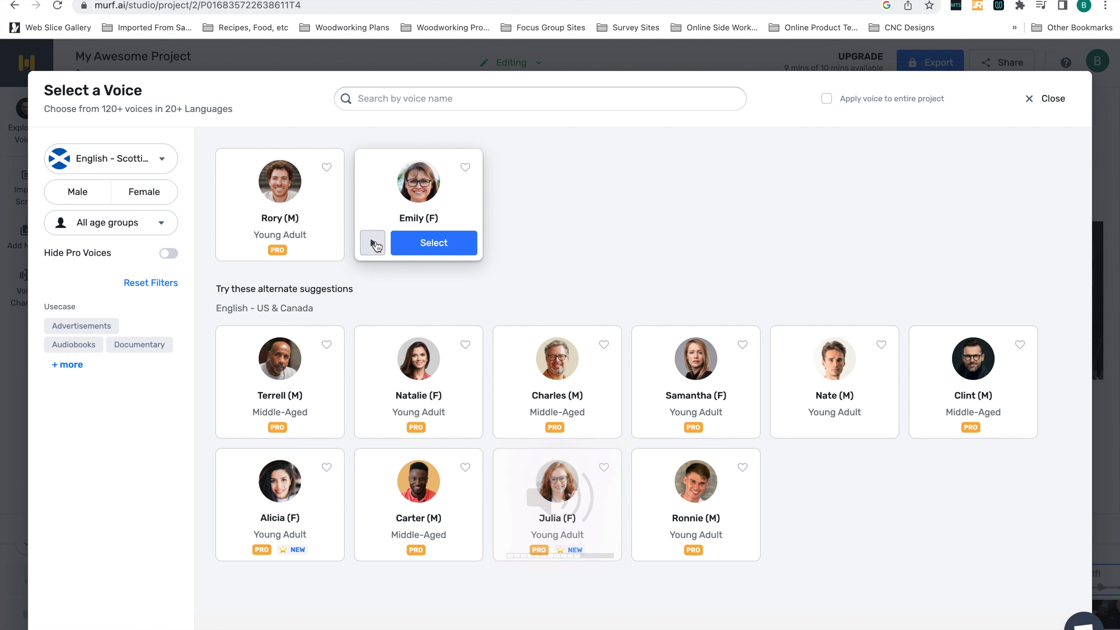
# Filter the voices to English - US & Canada, view the available voices, and close the selection without choosing one.
pyautogui.click(165, 158)
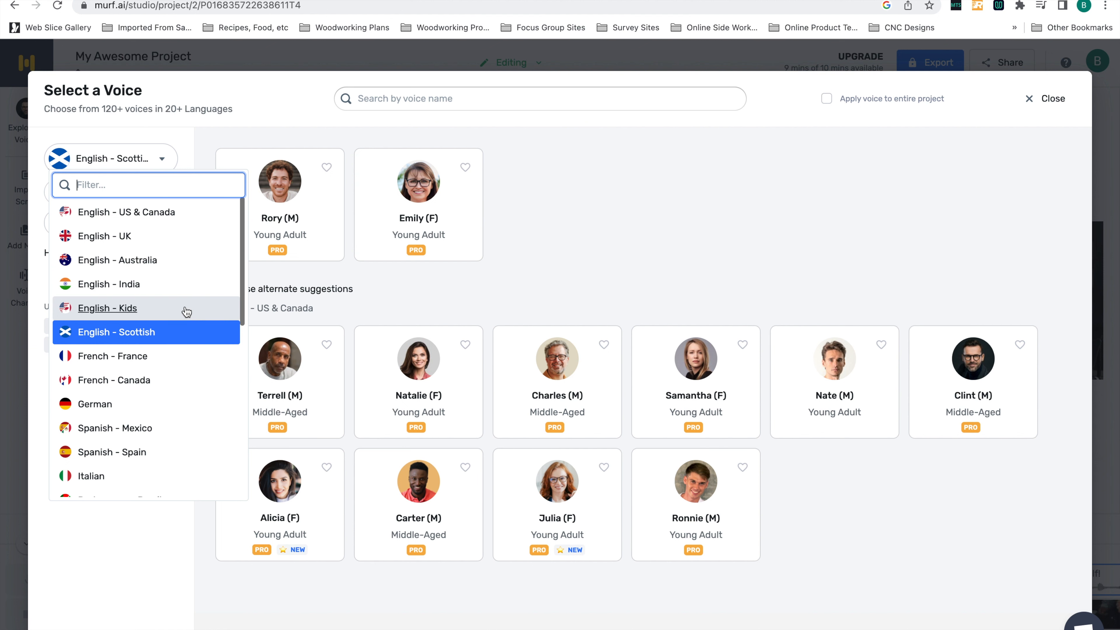
pyautogui.click(171, 214)
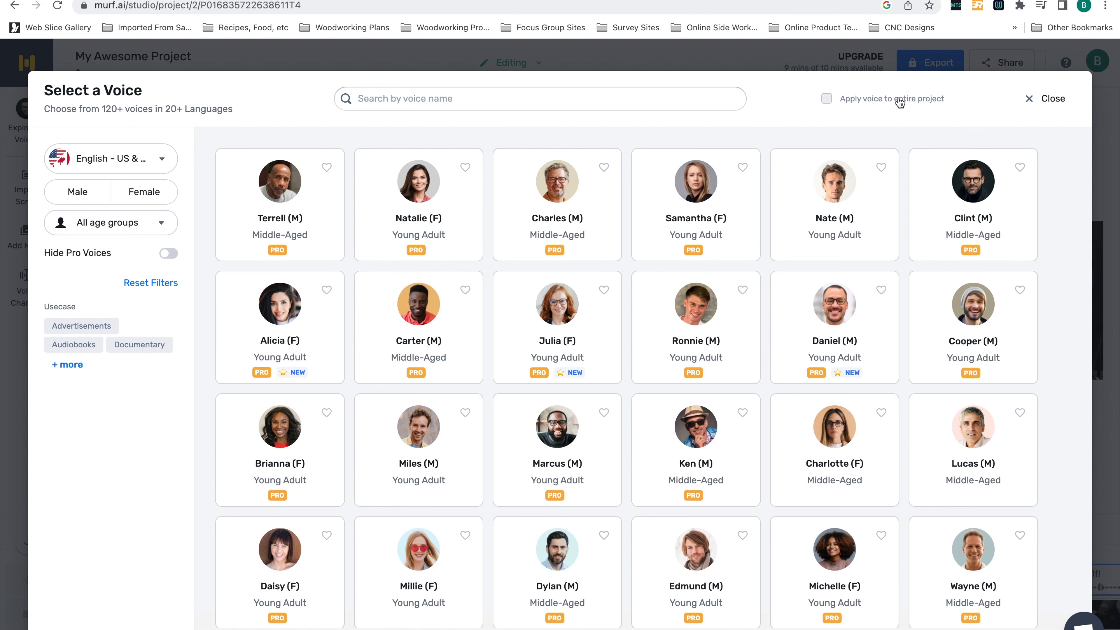
pyautogui.click(1041, 107)
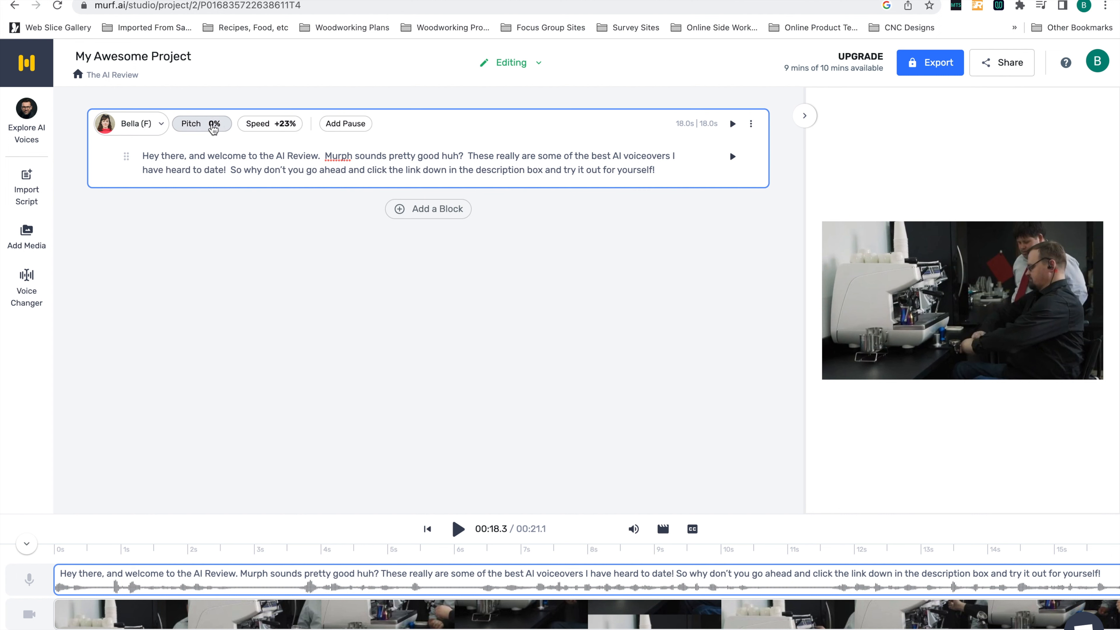
# Reopen the block's voice selection, filter it to English - US & Canada, and assign the Nate (M) voice.
pyautogui.click(158, 131)
pyautogui.moveTo(419, 286)
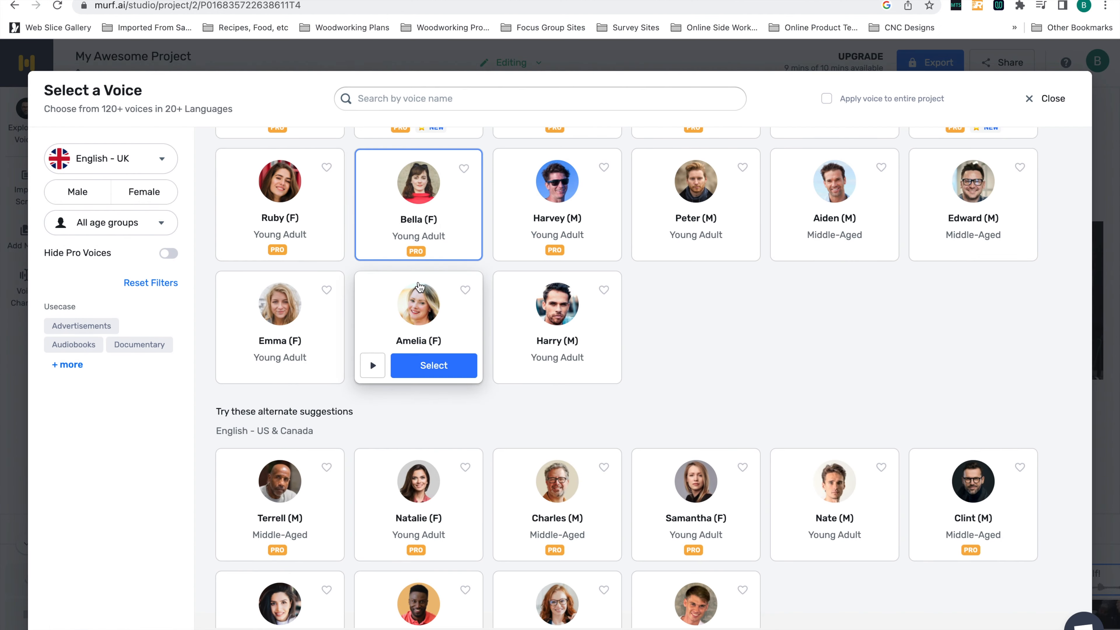
pyautogui.scroll(3, 418, 286)
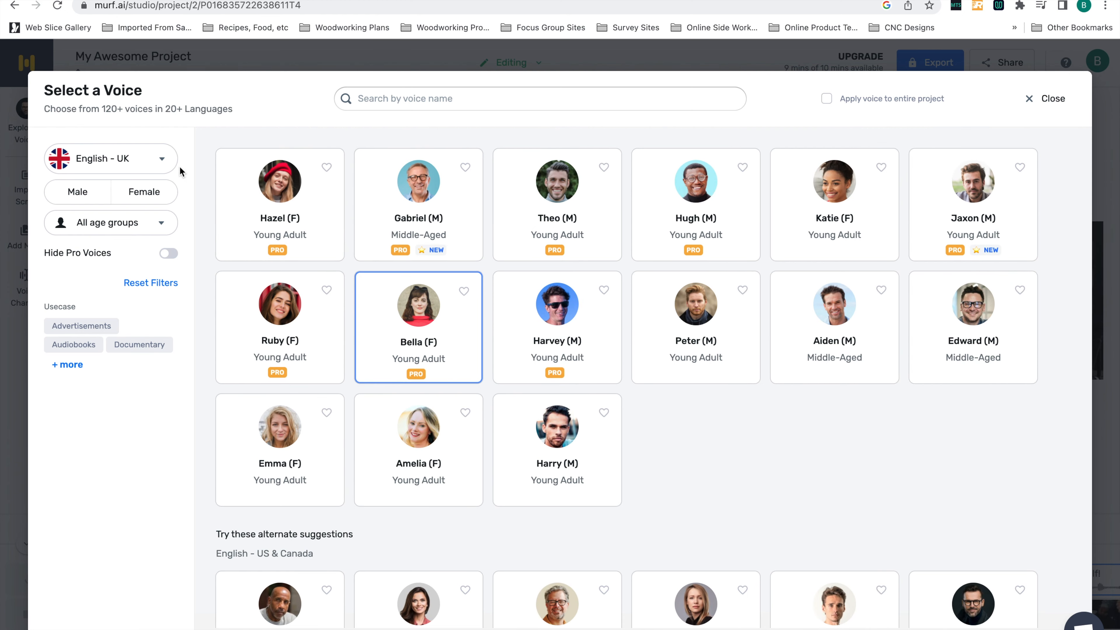
pyautogui.click(152, 161)
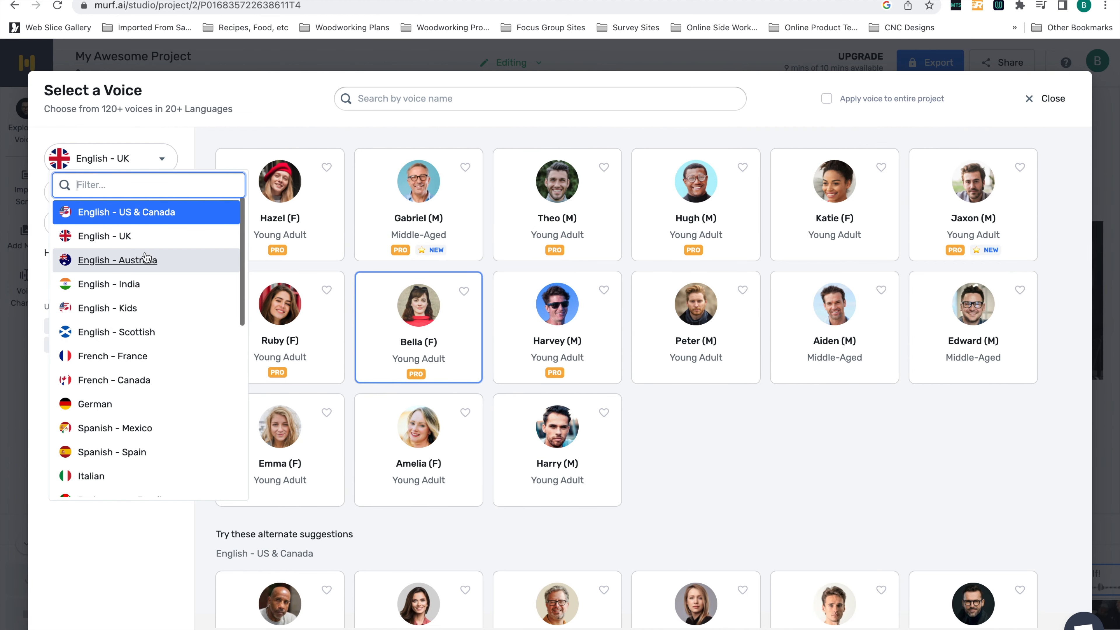
pyautogui.click(166, 225)
pyautogui.click(866, 243)
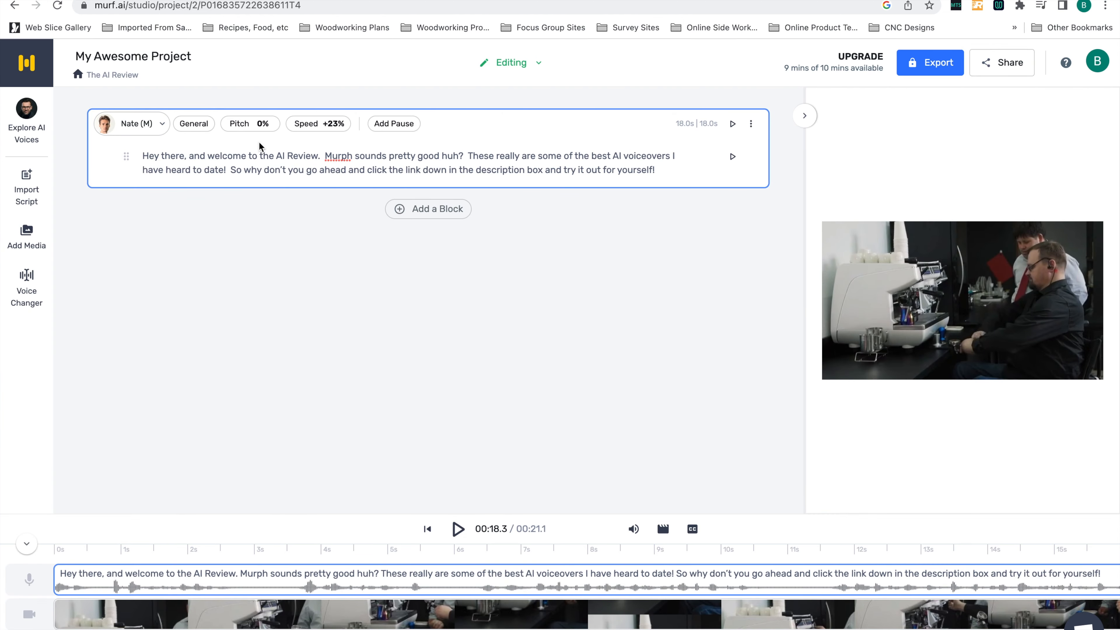
# Look through the speaking styles offered for the Nate voice, from General to Hopeful, and leave the style unselected.
pyautogui.click(195, 123)
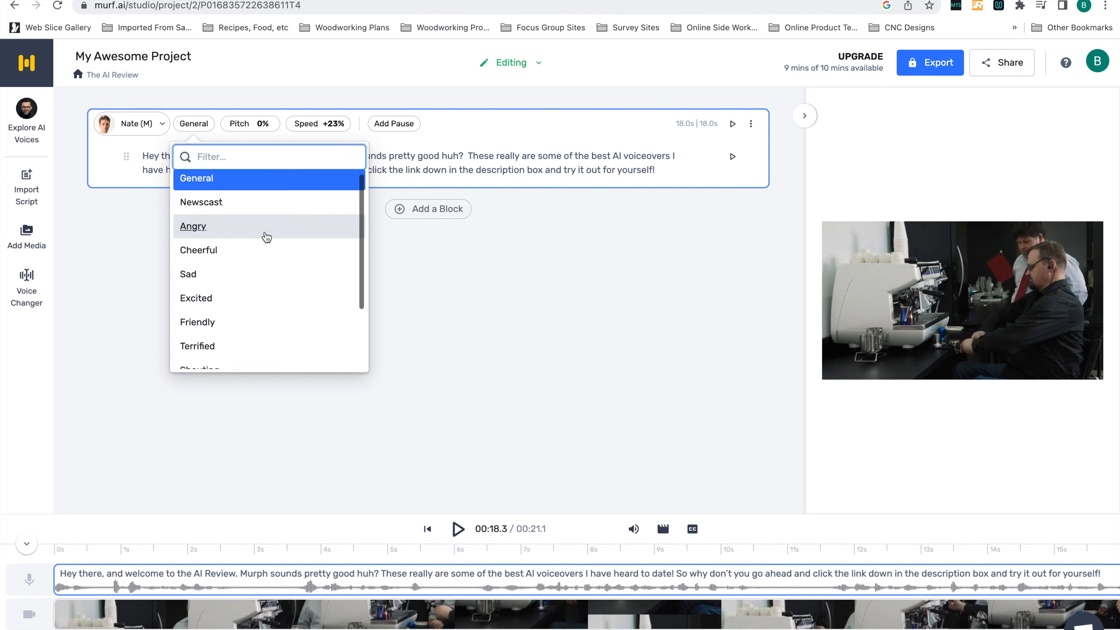
pyautogui.scroll(-3, 267, 237)
pyautogui.scroll(3, 266, 237)
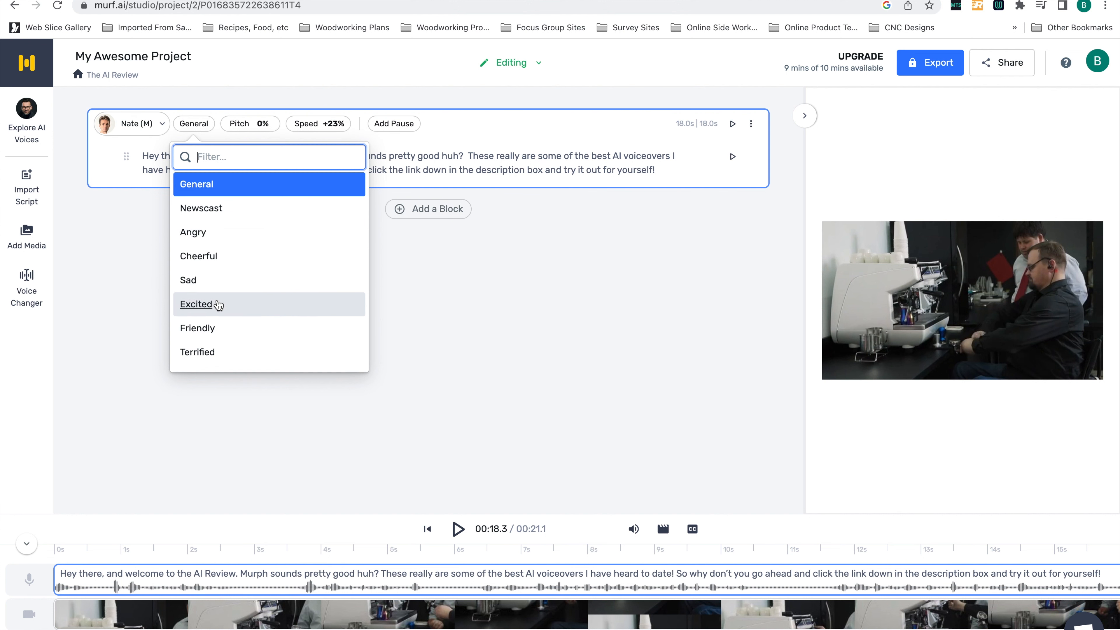
pyautogui.scroll(-2, 219, 305)
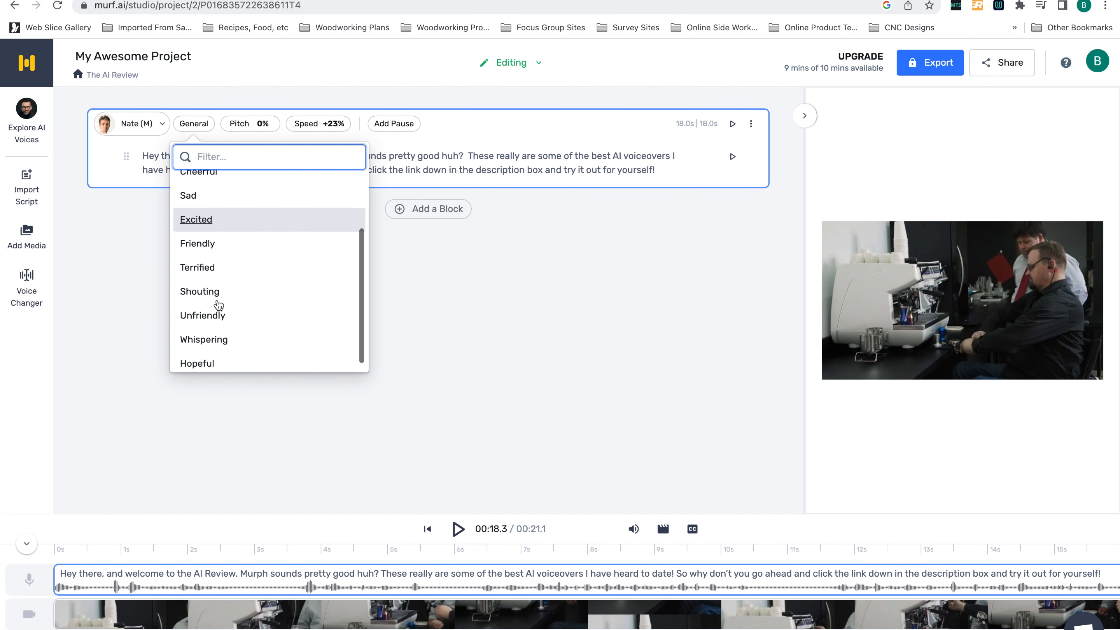
pyautogui.scroll(2, 219, 304)
pyautogui.click(558, 386)
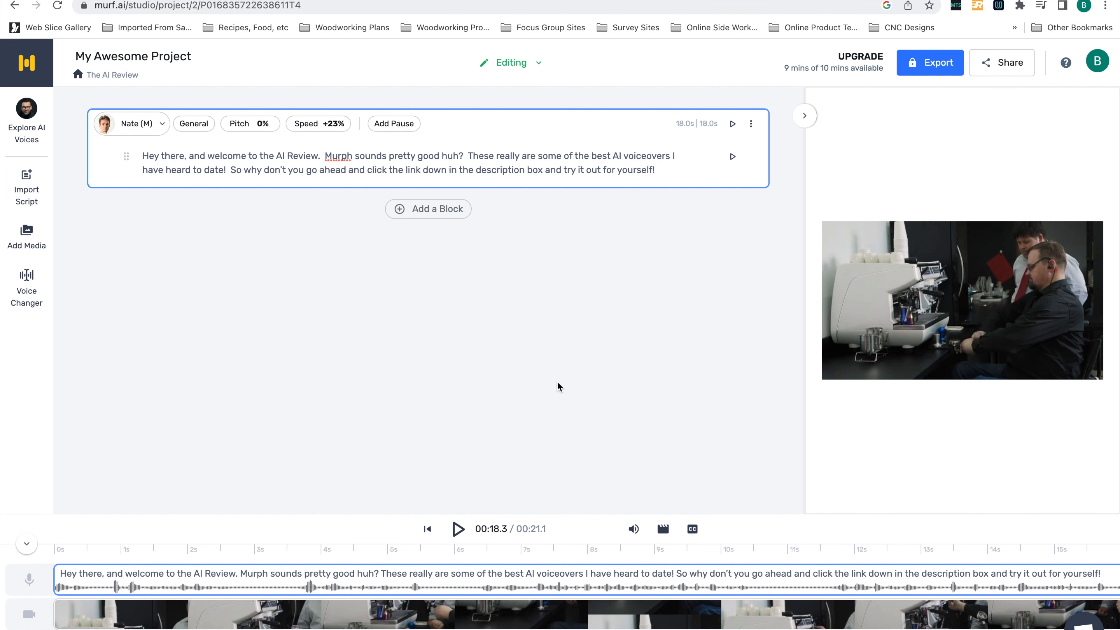
# Review the project's export options for Video, Voice Only and Voice + Music, and close them without downloading.
pyautogui.click(926, 63)
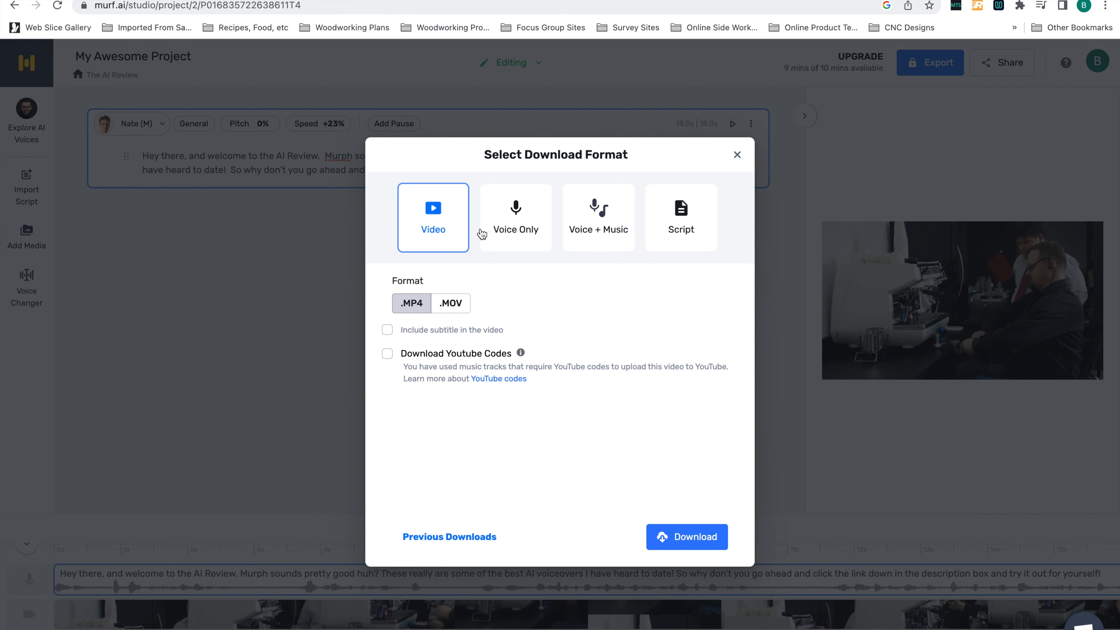
pyautogui.click(524, 235)
pyautogui.click(604, 233)
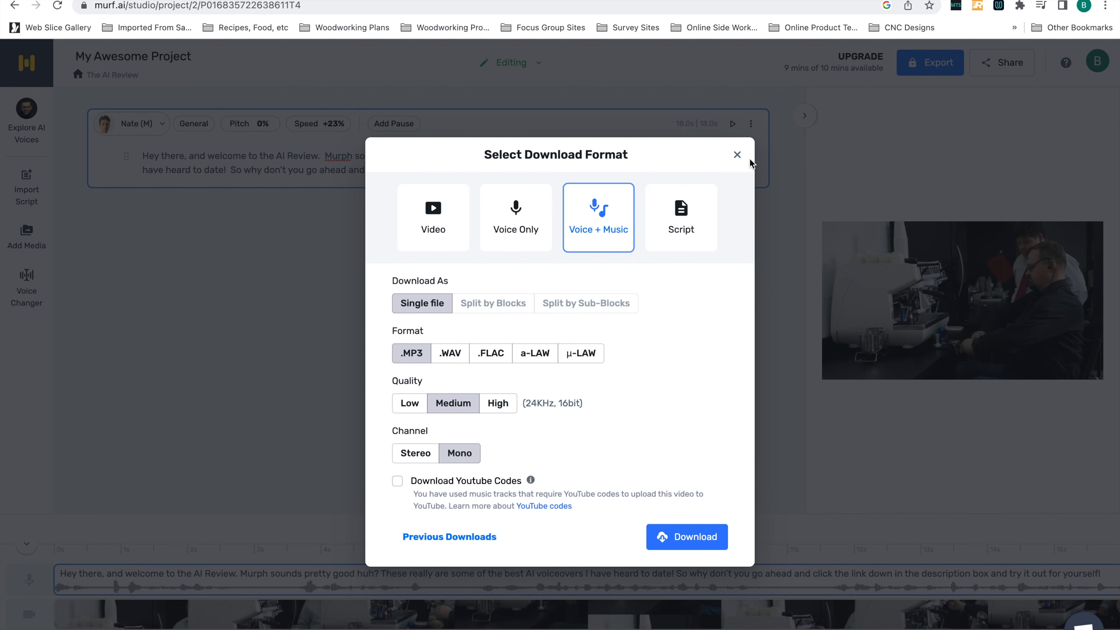
pyautogui.click(736, 155)
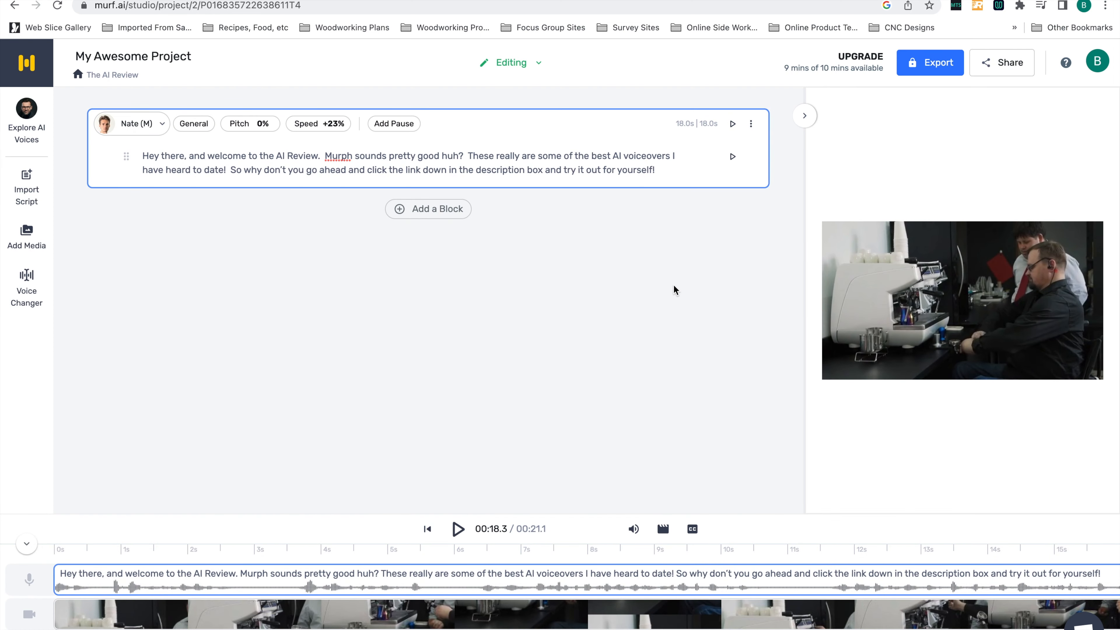